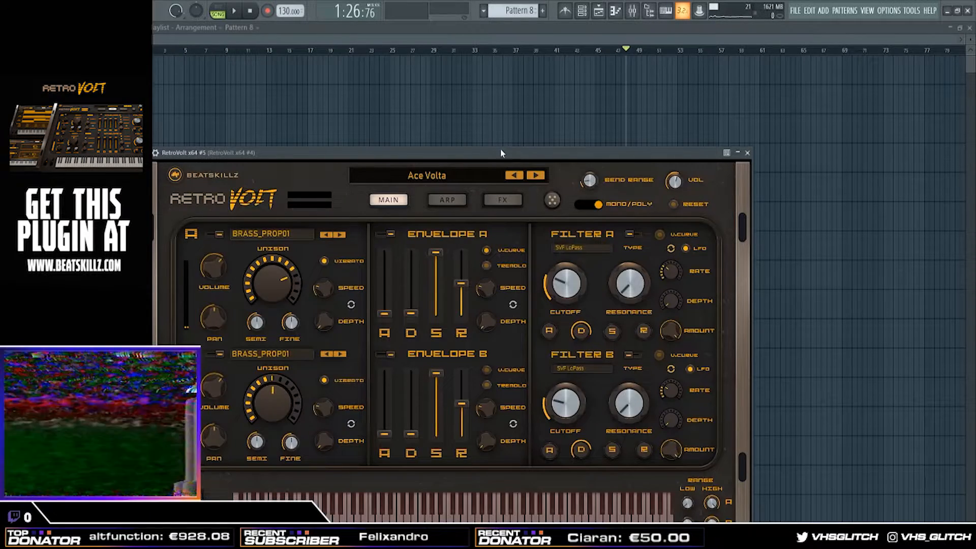
- Move the RetroVolt window fully into view, open its preset browser and look through factory banks B, C and A
{"action": "left_click_drag", "start_coordinate": [500, 148], "coordinate": [573, 85]}
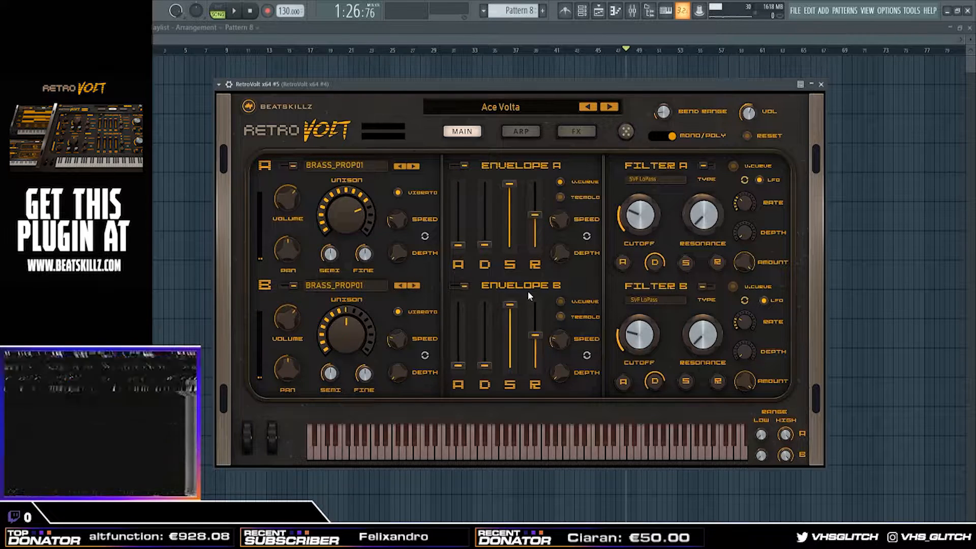
{"action": "left_click", "coordinate": [517, 106]}
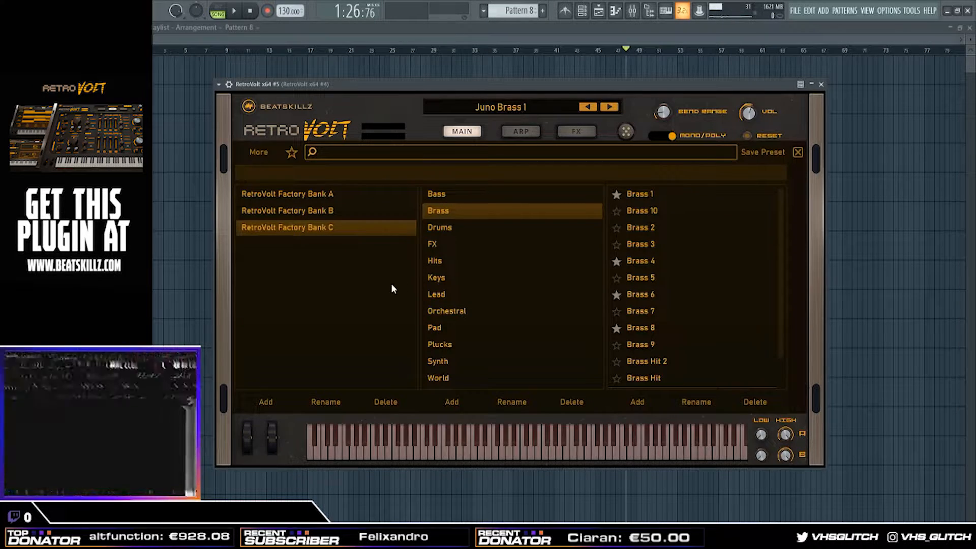
{"action": "left_click", "coordinate": [324, 198]}
{"action": "left_click", "coordinate": [325, 211]}
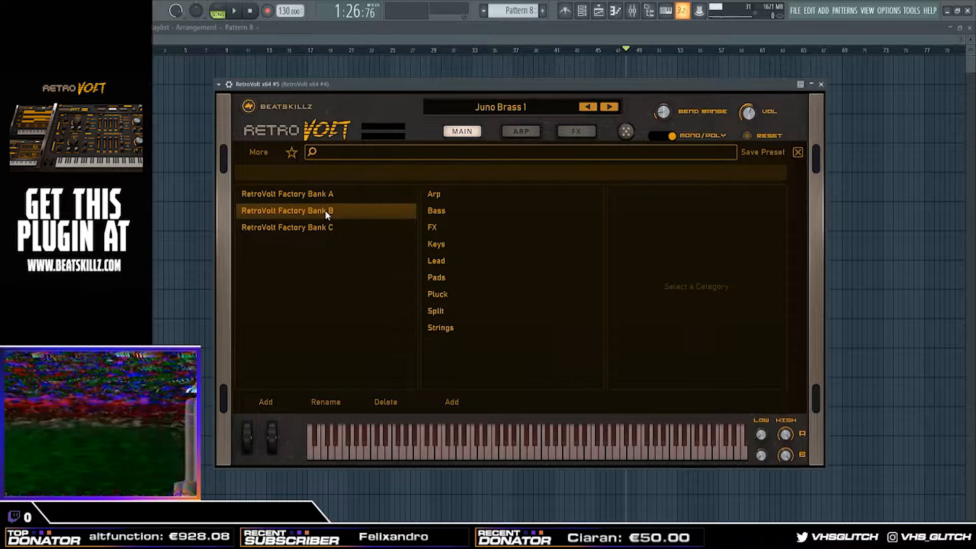
{"action": "left_click", "coordinate": [330, 229]}
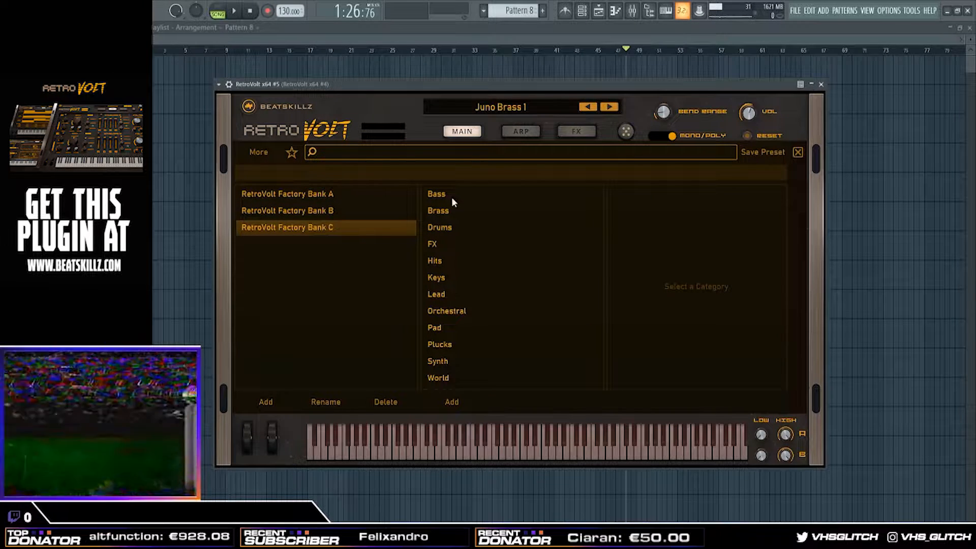
{"action": "left_click", "coordinate": [315, 193]}
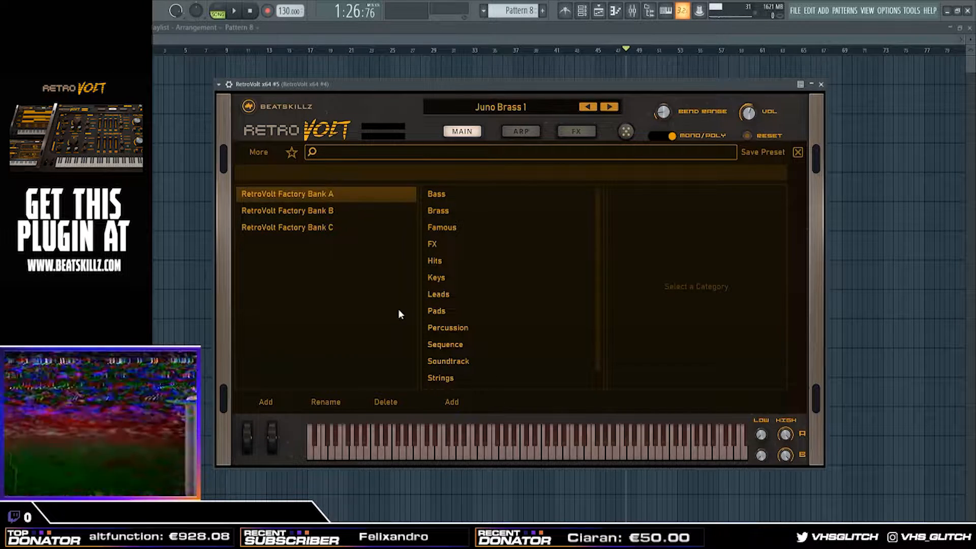
- Browse the Bass, Brass, Famous, FX, Hits, Keys, Leads and Pads categories of RetroVolt Factory Bank A
{"action": "left_click", "coordinate": [443, 193]}
{"action": "left_click", "coordinate": [450, 212]}
{"action": "left_click", "coordinate": [447, 228]}
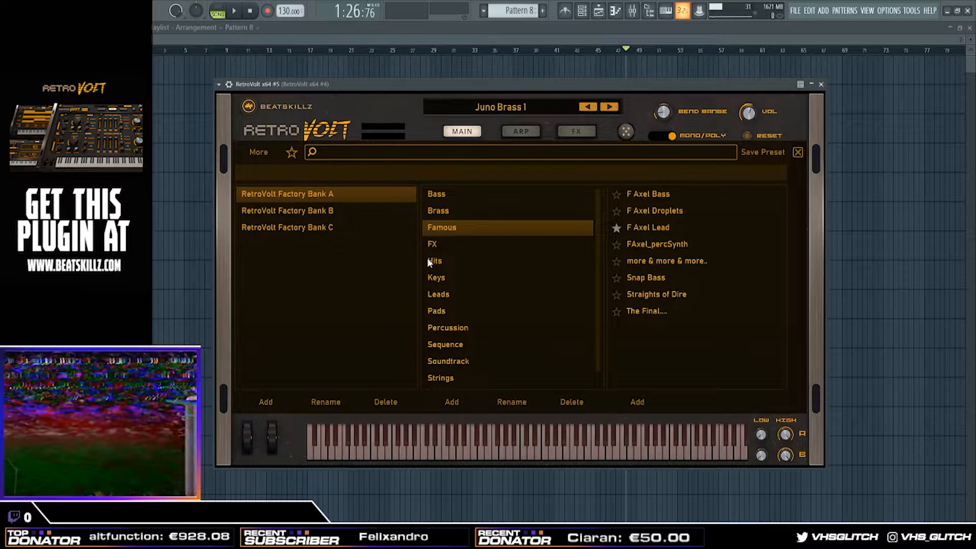
{"action": "left_click", "coordinate": [439, 244]}
{"action": "left_click", "coordinate": [445, 261]}
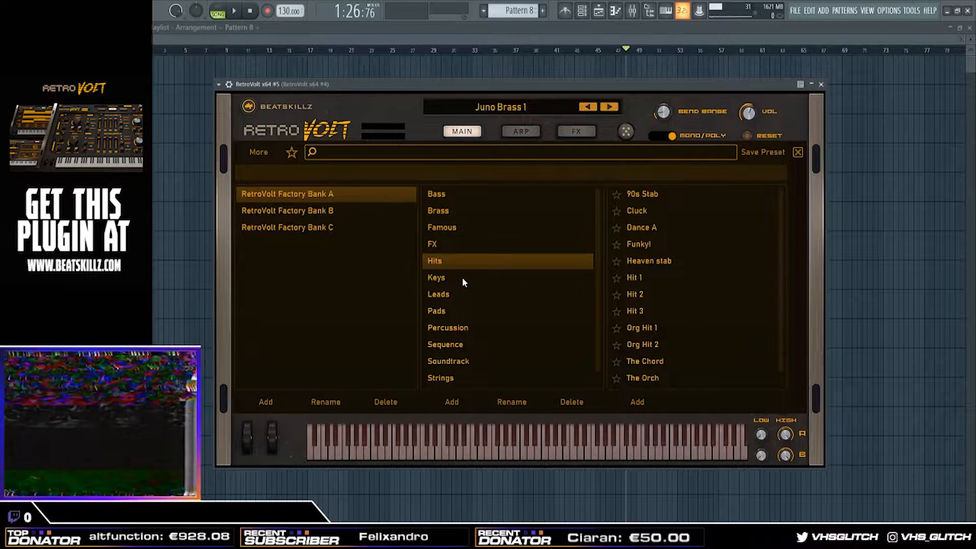
{"action": "left_click", "coordinate": [462, 278]}
{"action": "left_click", "coordinate": [470, 293]}
{"action": "left_click", "coordinate": [477, 312]}
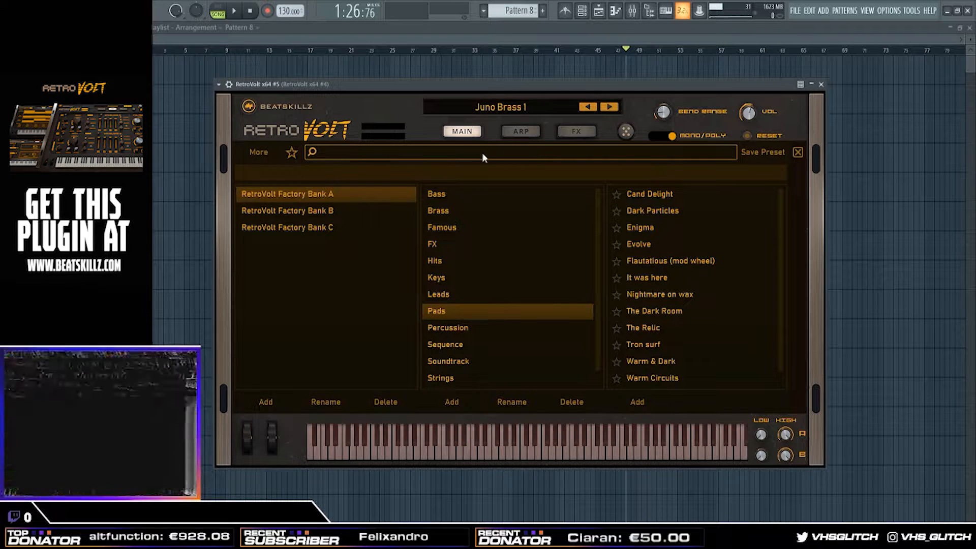
- Return to the Bass category of Factory Bank A and examine its preset list and favourite markings
{"action": "left_click", "coordinate": [448, 208]}
{"action": "left_click", "coordinate": [449, 194]}
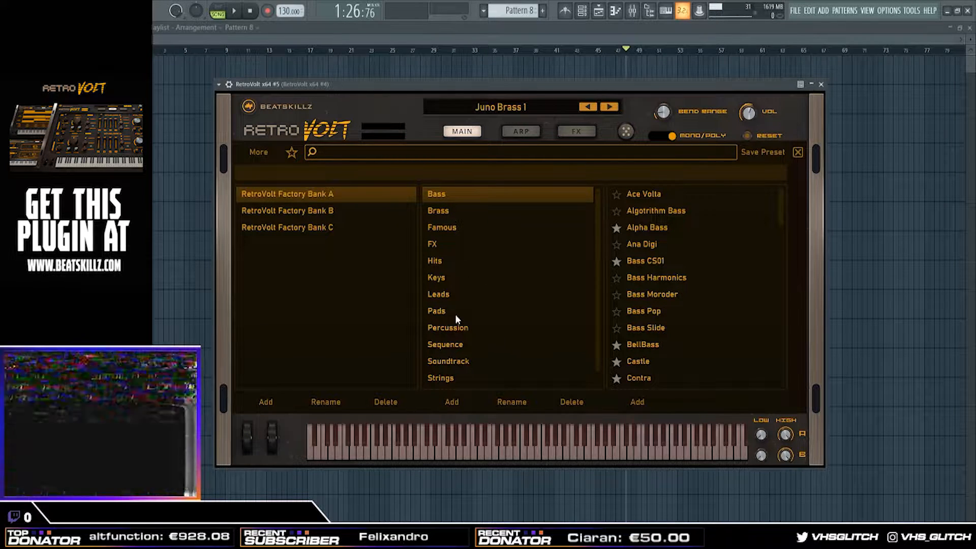
{"action": "scroll", "coordinate": [687, 312], "scroll_direction": "down", "scroll_amount": 5}
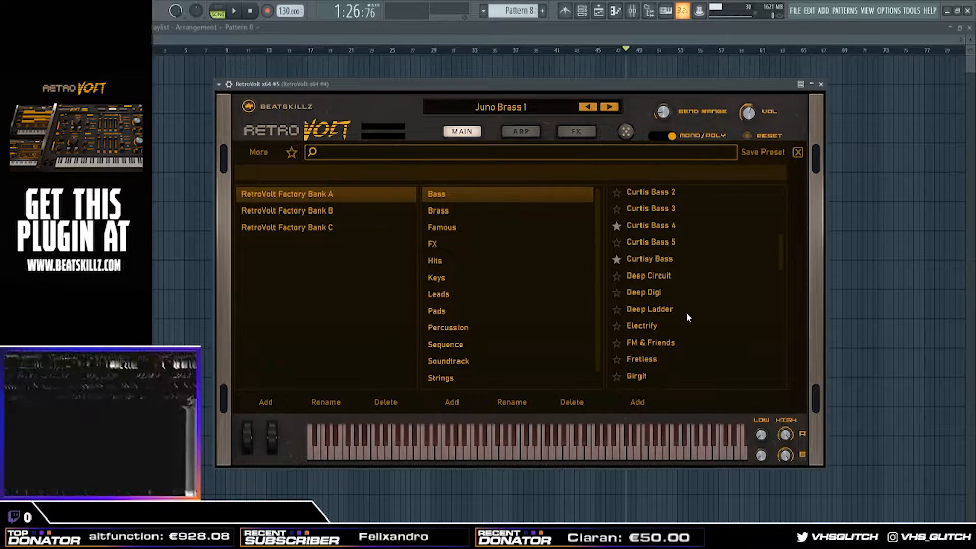
{"action": "scroll", "coordinate": [676, 328], "scroll_direction": "up", "scroll_amount": 5}
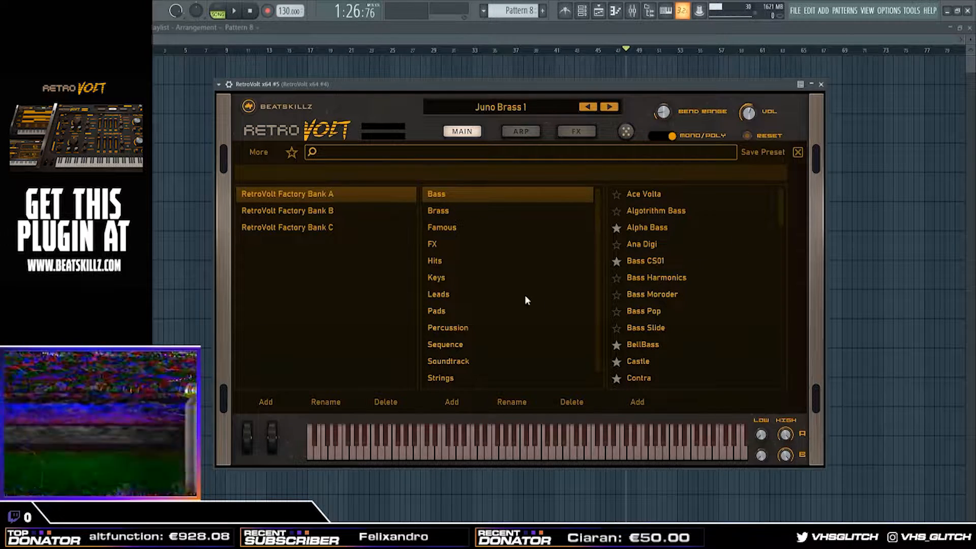
{"action": "scroll", "coordinate": [660, 284], "scroll_direction": "down", "scroll_amount": 3}
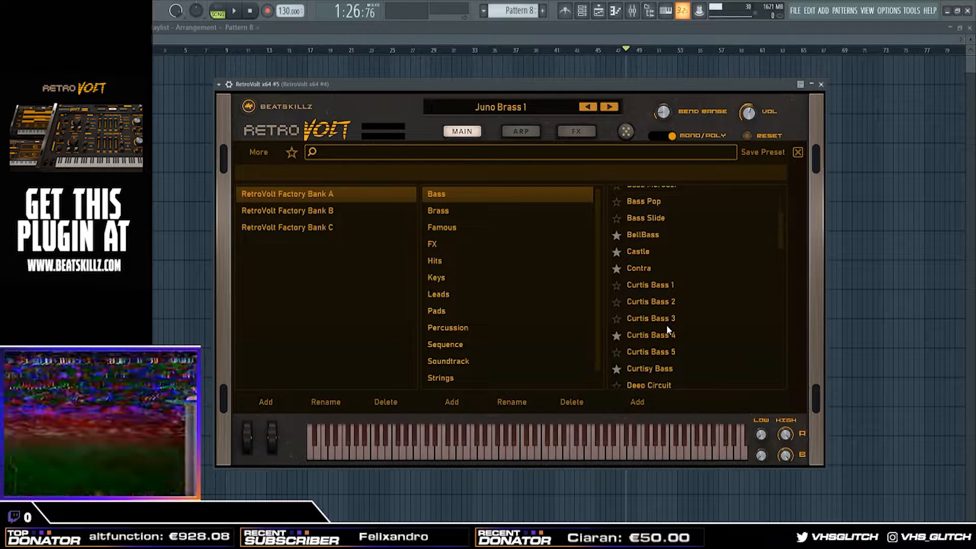
{"action": "scroll", "coordinate": [656, 305], "scroll_direction": "up", "scroll_amount": 3}
{"action": "left_click", "coordinate": [617, 228]}
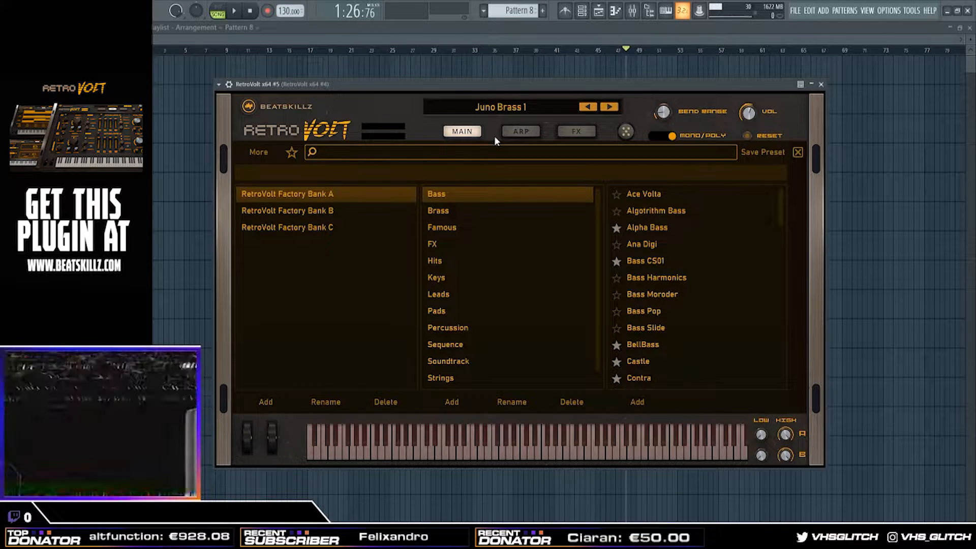
- Switch to the arpeggiator page and close the preset browser to view its step settings
{"action": "left_click", "coordinate": [519, 134]}
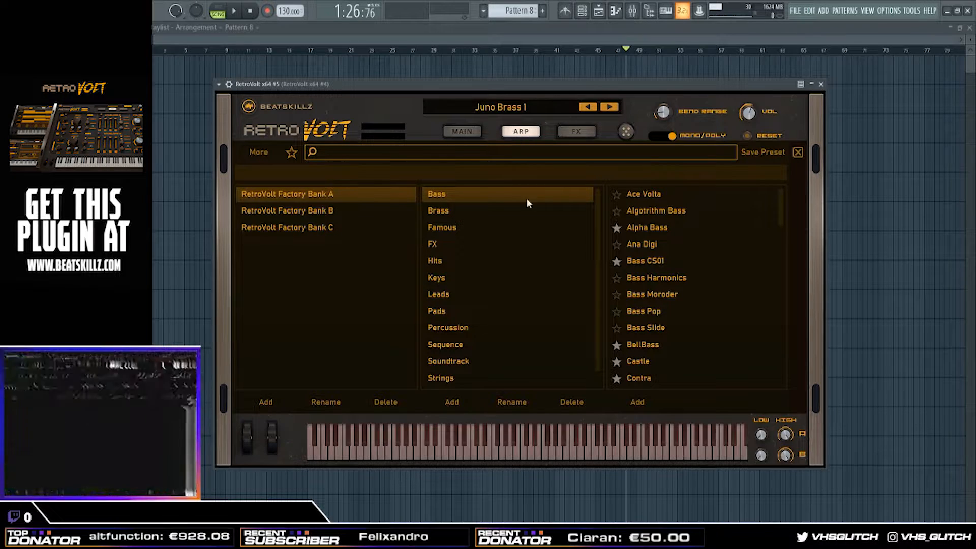
{"action": "left_click", "coordinate": [797, 153]}
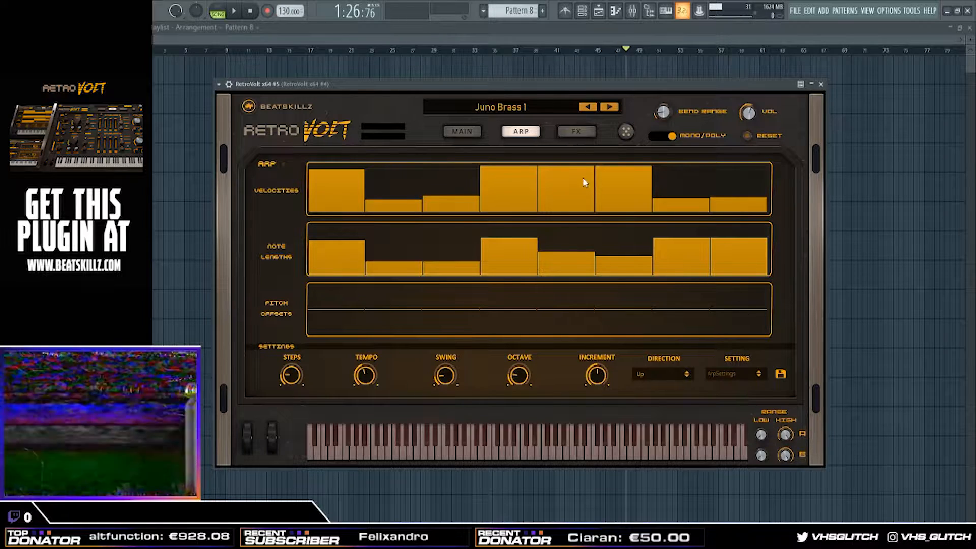
- Show the effects page and view the Comp, Shape, Legato and Limiter settings
{"action": "left_click", "coordinate": [577, 132]}
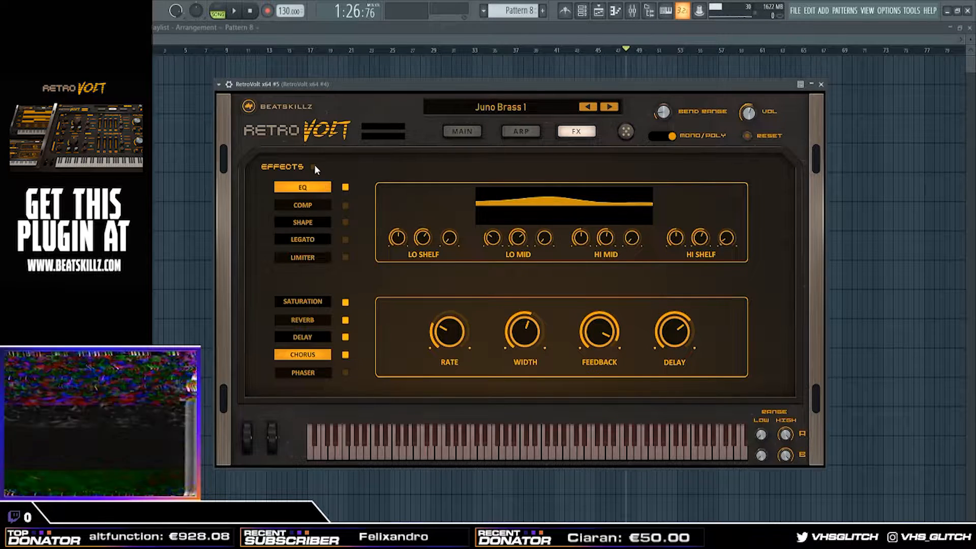
{"action": "left_click", "coordinate": [317, 205]}
{"action": "left_click", "coordinate": [320, 223]}
{"action": "left_click", "coordinate": [319, 240]}
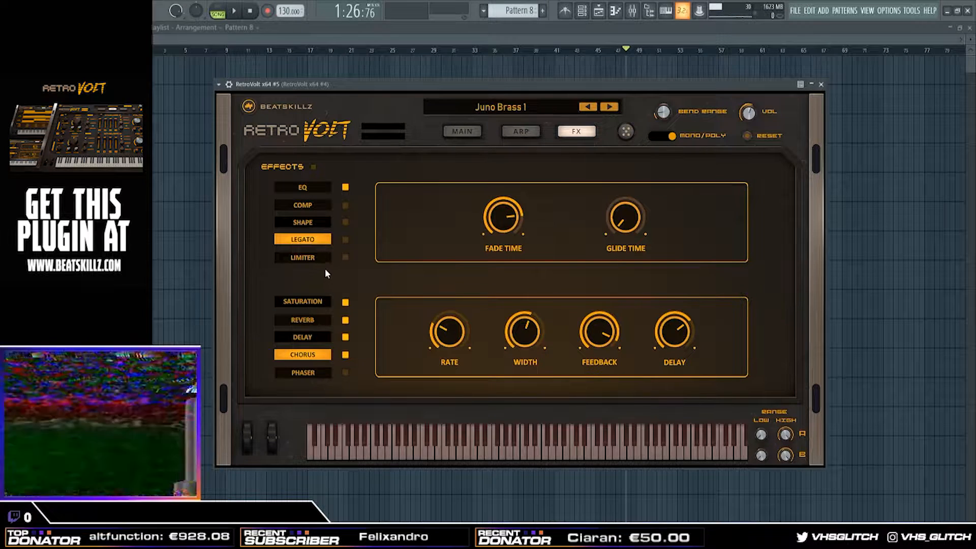
{"action": "left_click", "coordinate": [317, 260]}
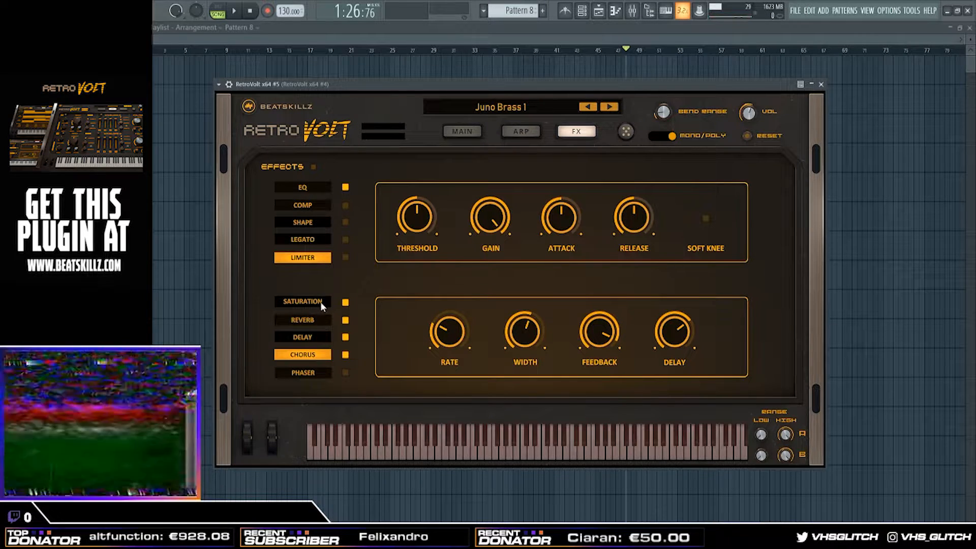
- Look through the settings of the Saturation, Reverb, Delay, Phaser and Chorus effects, ending on Reverb
{"action": "left_click", "coordinate": [320, 301]}
{"action": "left_click", "coordinate": [317, 319]}
{"action": "left_click", "coordinate": [317, 337]}
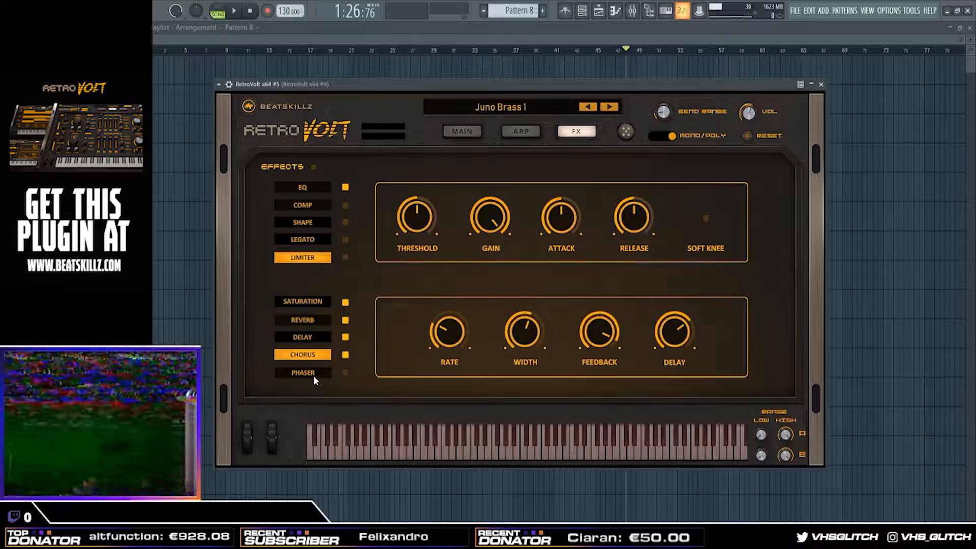
{"action": "left_click", "coordinate": [313, 374]}
{"action": "left_click", "coordinate": [300, 356]}
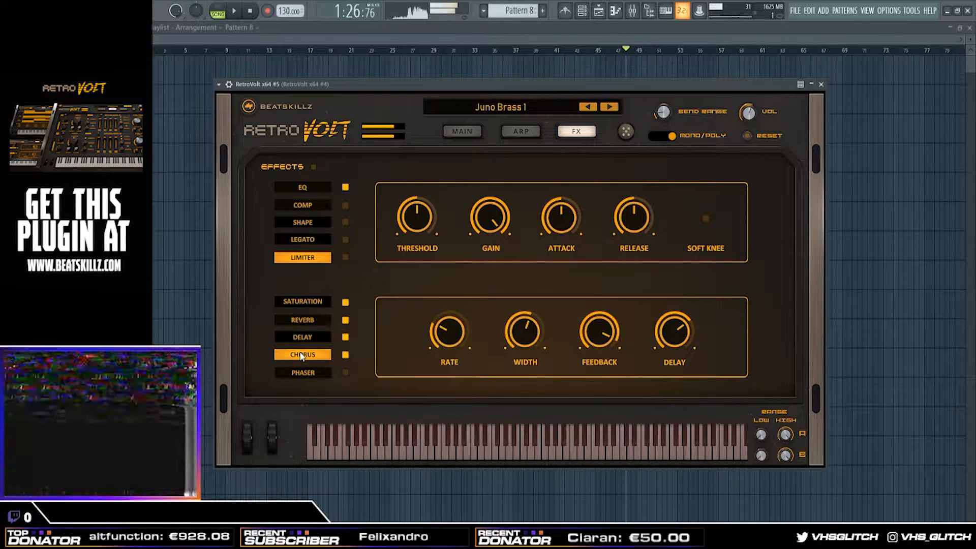
{"action": "left_click", "coordinate": [316, 300]}
{"action": "left_click", "coordinate": [308, 320]}
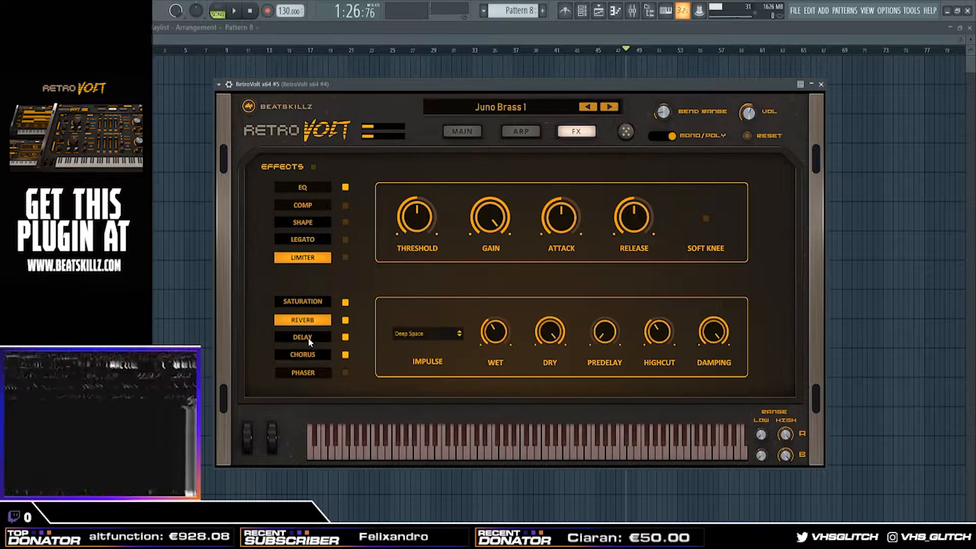
- Show the Delay effect's settings and lower its mix level
{"action": "left_click", "coordinate": [306, 337]}
{"action": "left_click", "coordinate": [312, 354]}
{"action": "left_click", "coordinate": [307, 337]}
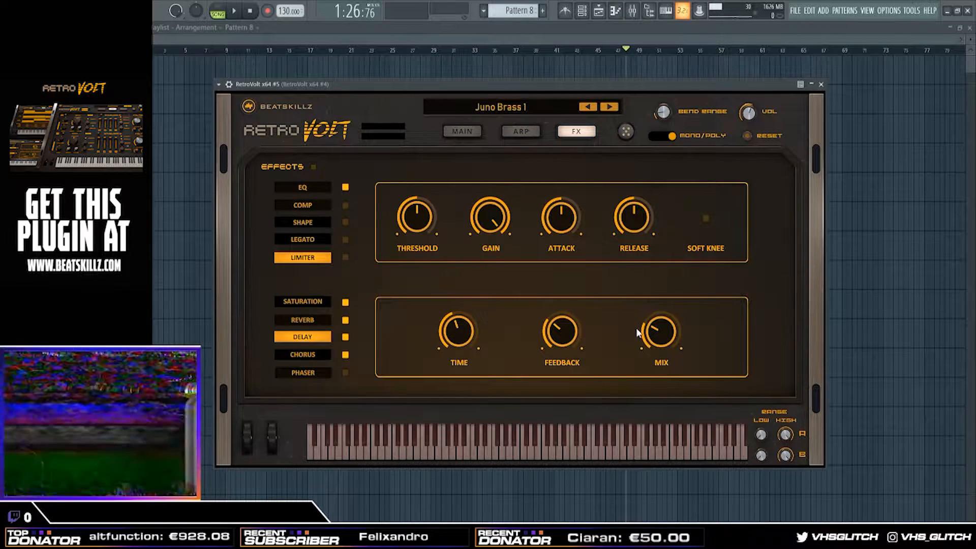
{"action": "left_click_drag", "start_coordinate": [658, 336], "coordinate": [662, 362]}
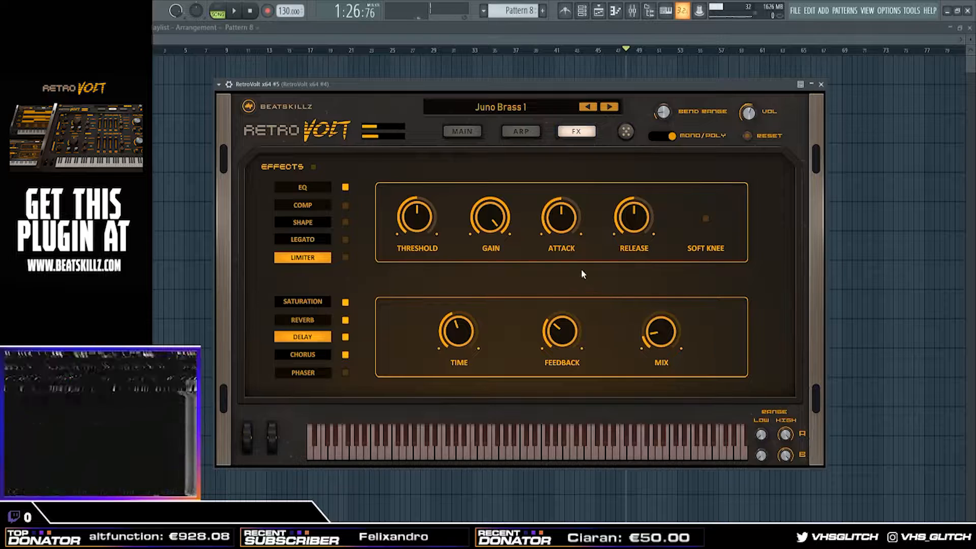
- Review the EQ, Shape and Limiter settings, then return to the synth's main page
{"action": "left_click", "coordinate": [302, 187]}
{"action": "left_click", "coordinate": [303, 222]}
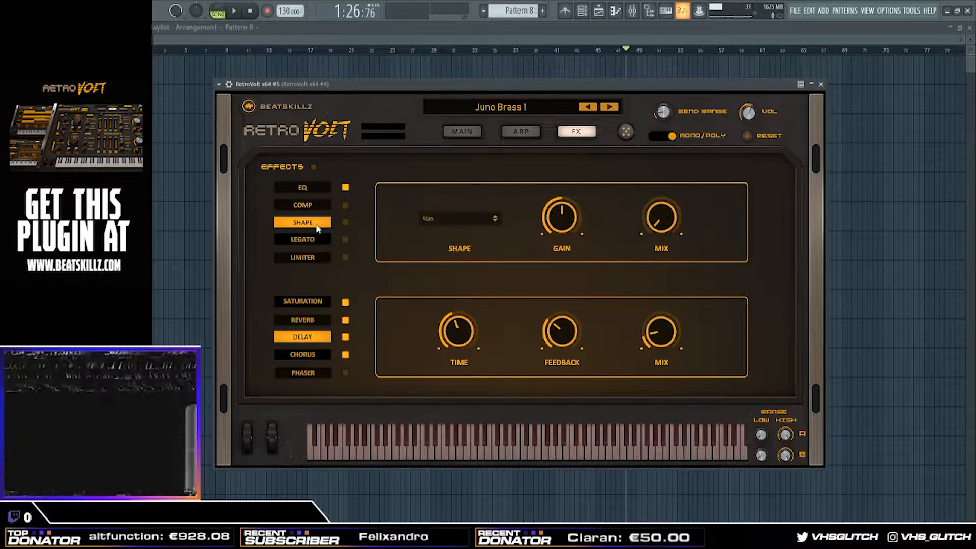
{"action": "left_click", "coordinate": [303, 257]}
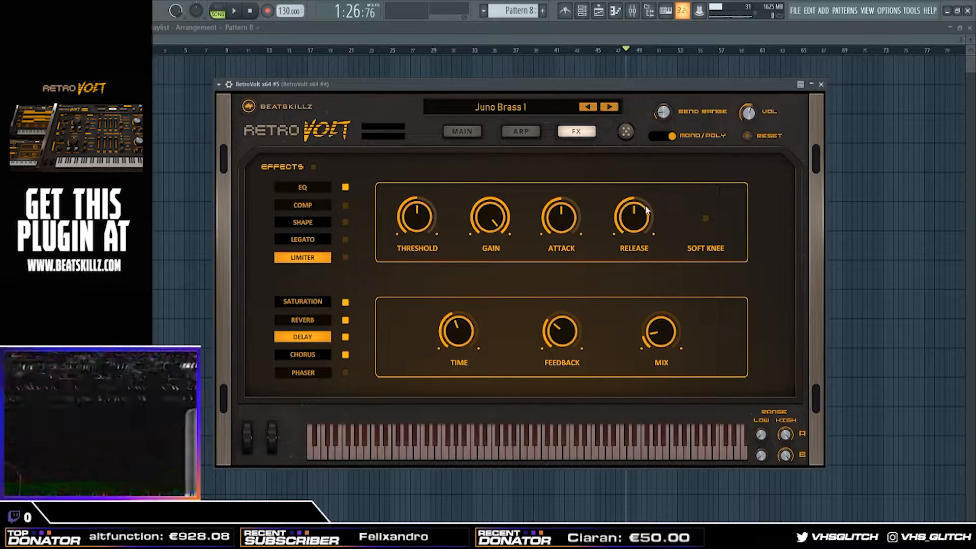
{"action": "left_click", "coordinate": [460, 132]}
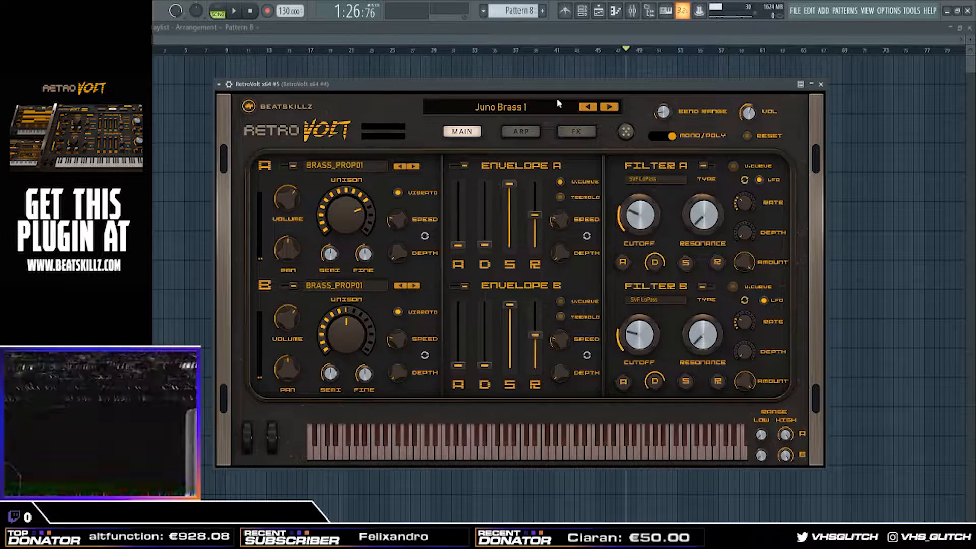
{"action": "left_click_drag", "start_coordinate": [581, 83], "coordinate": [590, 137]}
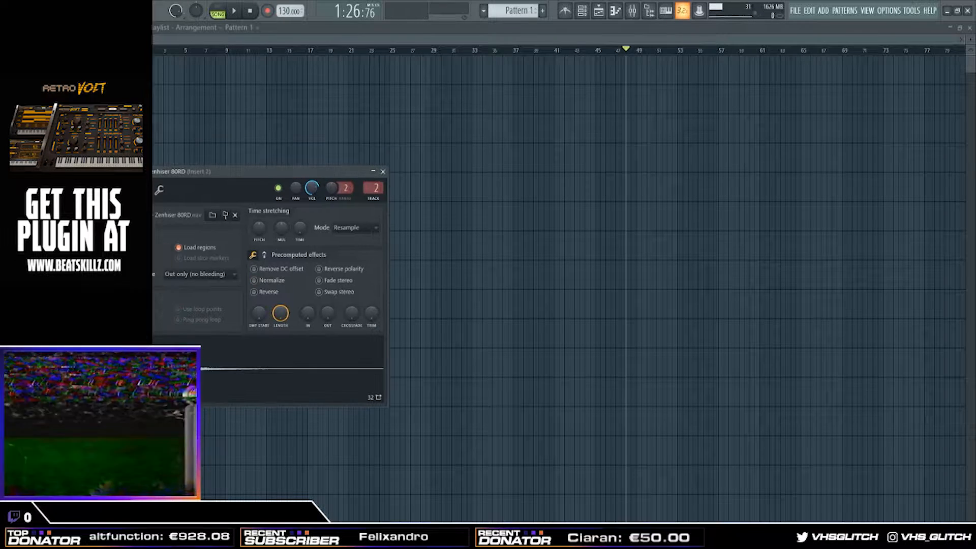
- Clear the plugin windows from the playlist and place a Pattern 1 clip at the start of the first track
{"action": "left_click", "coordinate": [647, 39]}
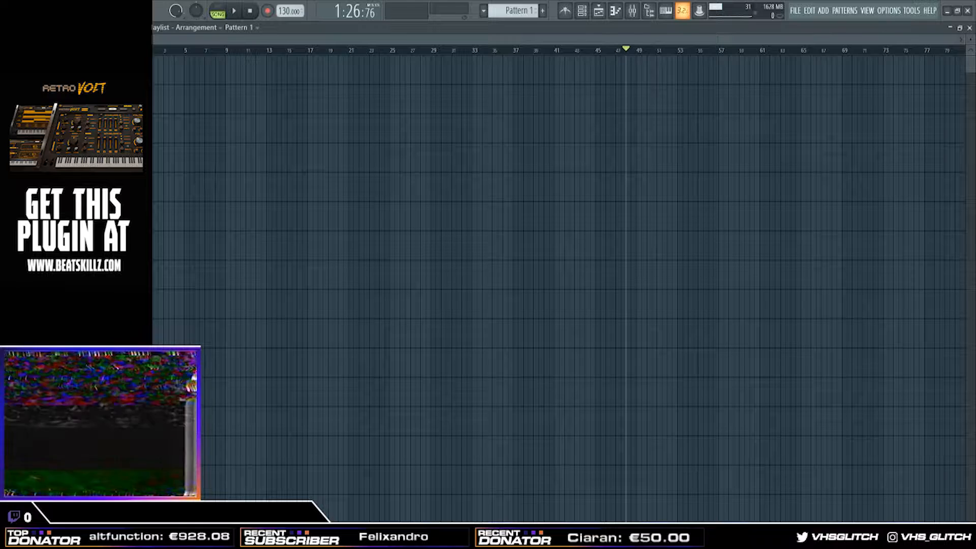
{"action": "key", "text": "space"}
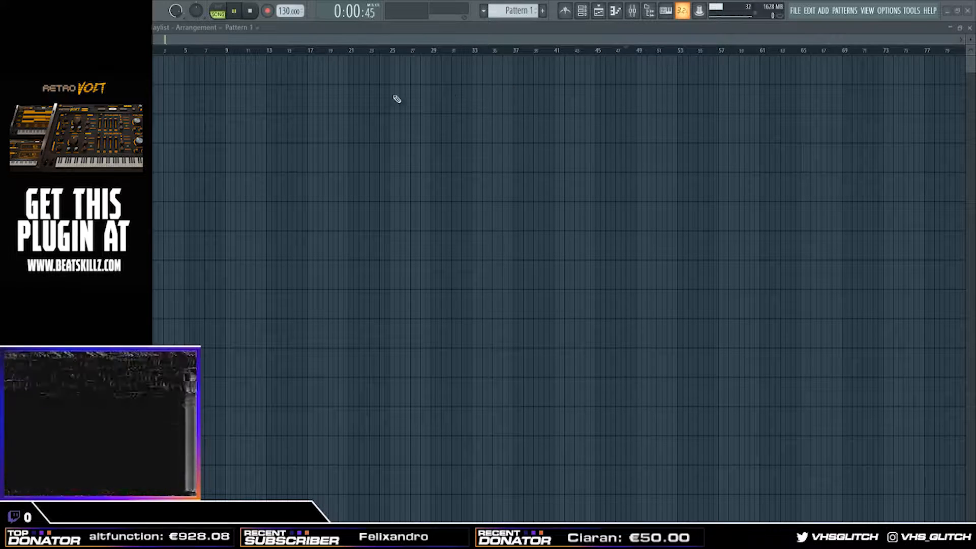
{"action": "key", "text": "space"}
{"action": "left_click", "coordinate": [174, 72]}
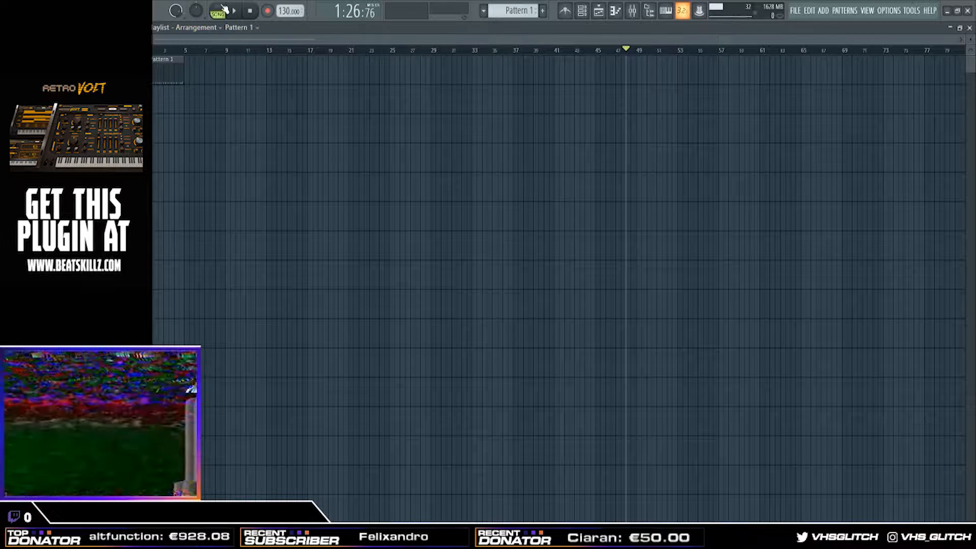
- Switch playback to pattern mode and listen to Pattern 1 twice
{"action": "left_click", "coordinate": [221, 8]}
{"action": "key", "text": "space"}
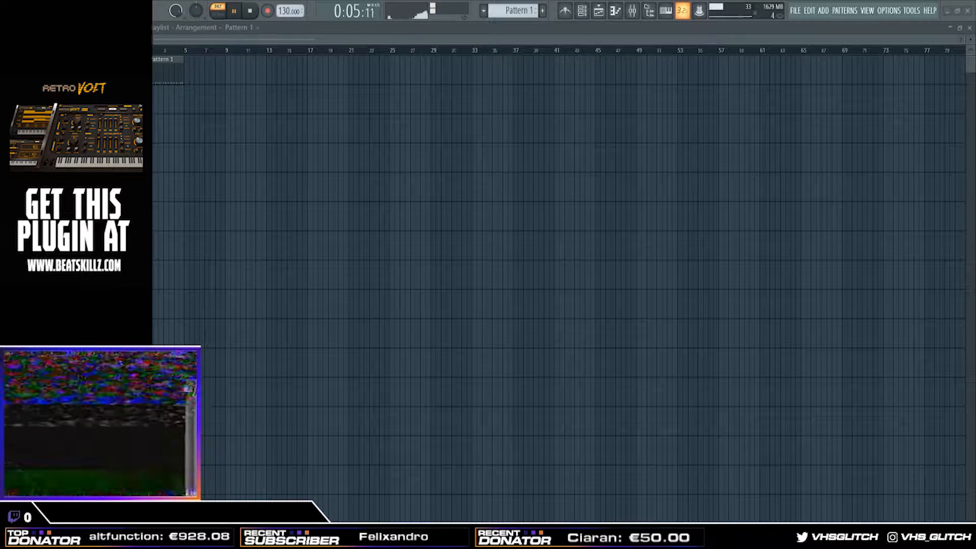
{"action": "key", "text": "space"}
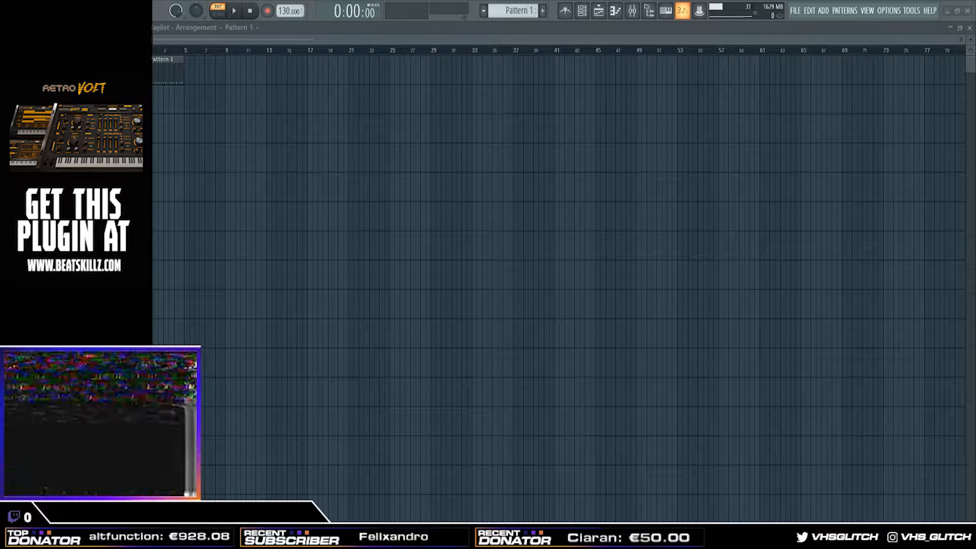
{"action": "key", "text": "space"}
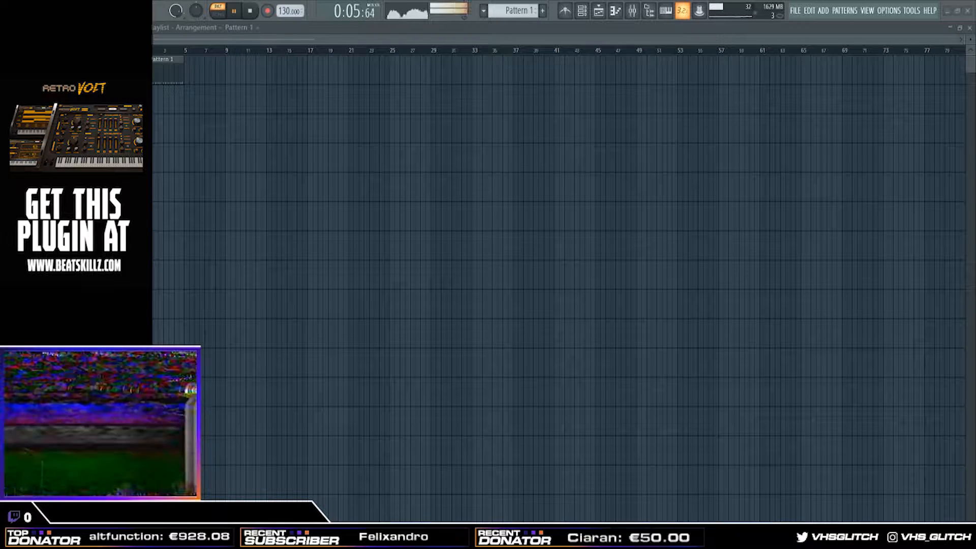
{"action": "key", "text": "space"}
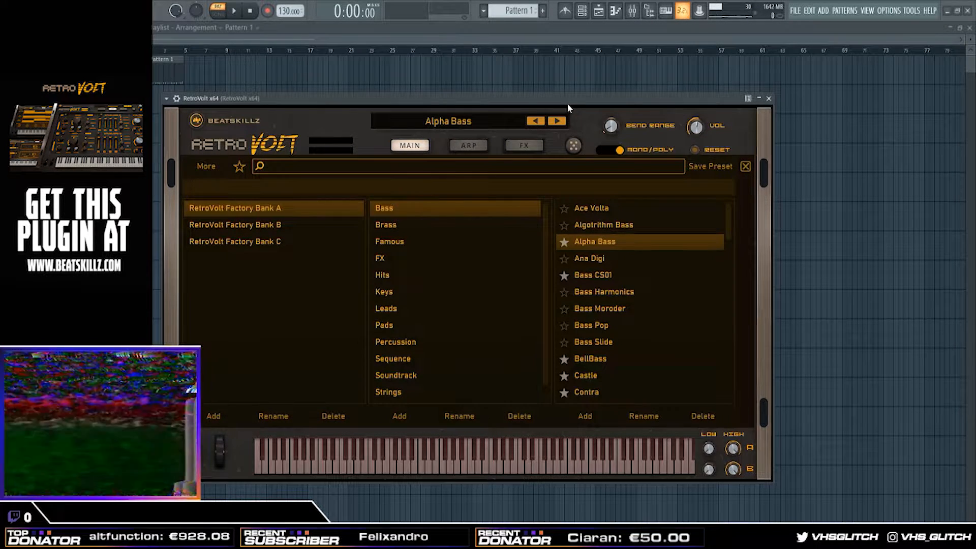
- Reposition the RetroVolt window that has the Alpha Bass preset loaded
{"action": "left_click_drag", "start_coordinate": [567, 102], "coordinate": [526, 96]}
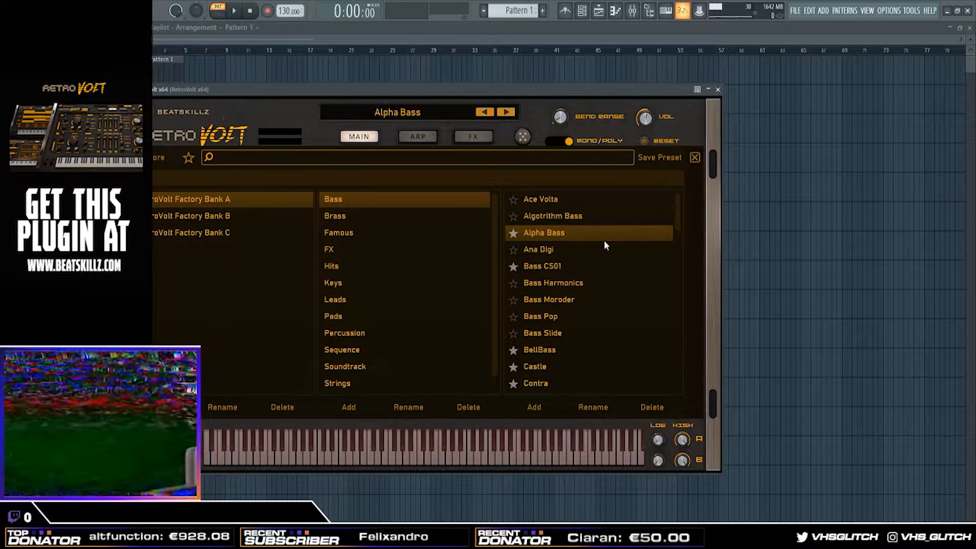
- Record an Alpha Bass part in song mode over the Pattern 1 clips and play the arrangement back
{"action": "scroll", "coordinate": [595, 269], "scroll_direction": "down", "scroll_amount": 5}
{"action": "scroll", "coordinate": [585, 299], "scroll_direction": "up", "scroll_amount": 5}
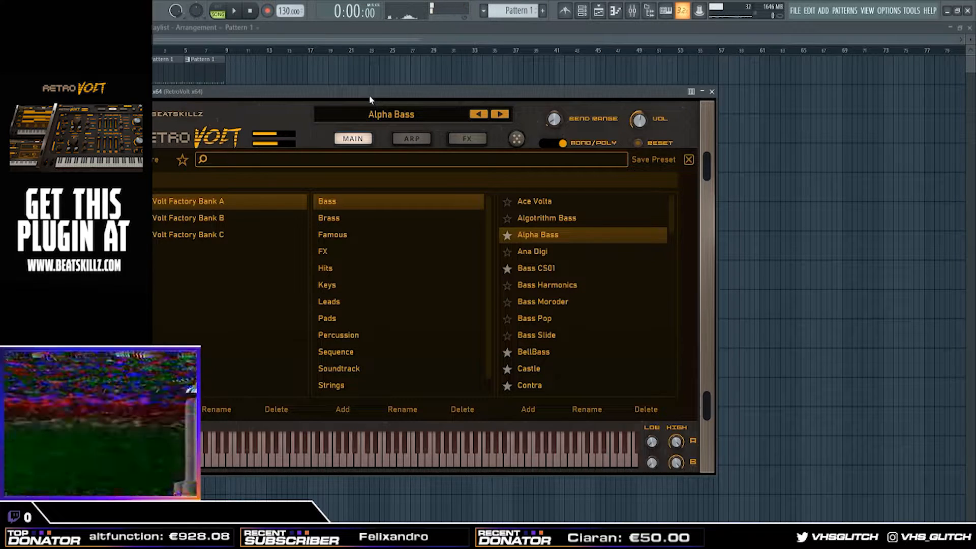
{"action": "left_click", "coordinate": [267, 10]}
{"action": "key", "text": "space"}
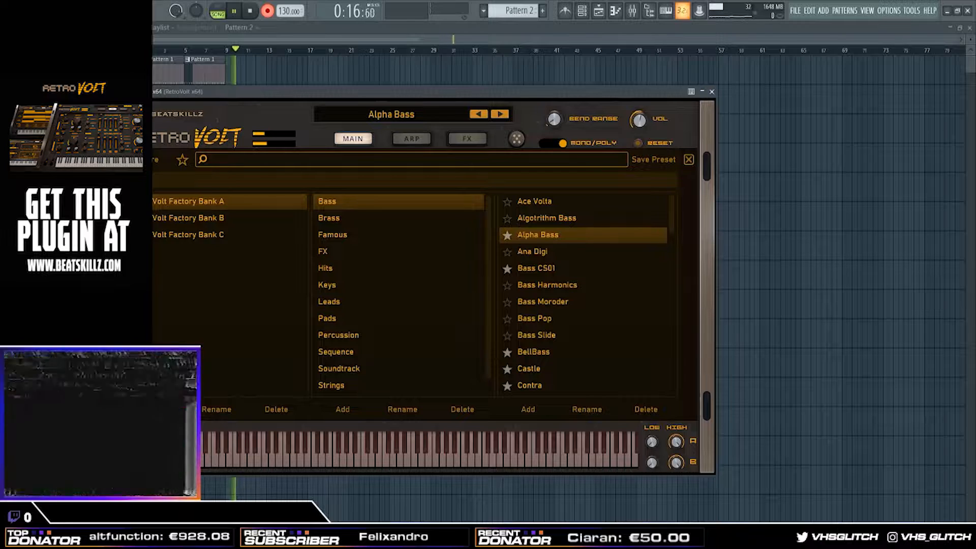
{"action": "key", "text": "space"}
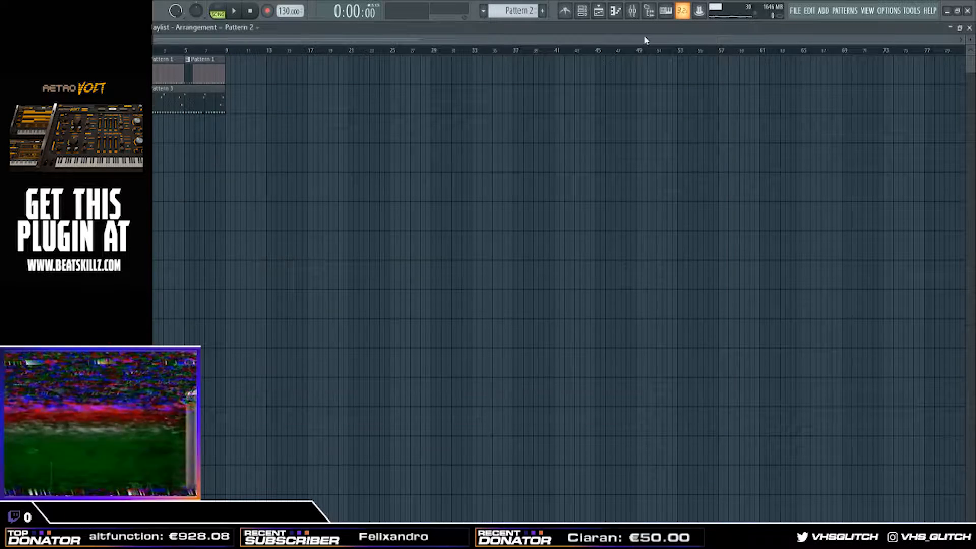
{"action": "key", "text": "space"}
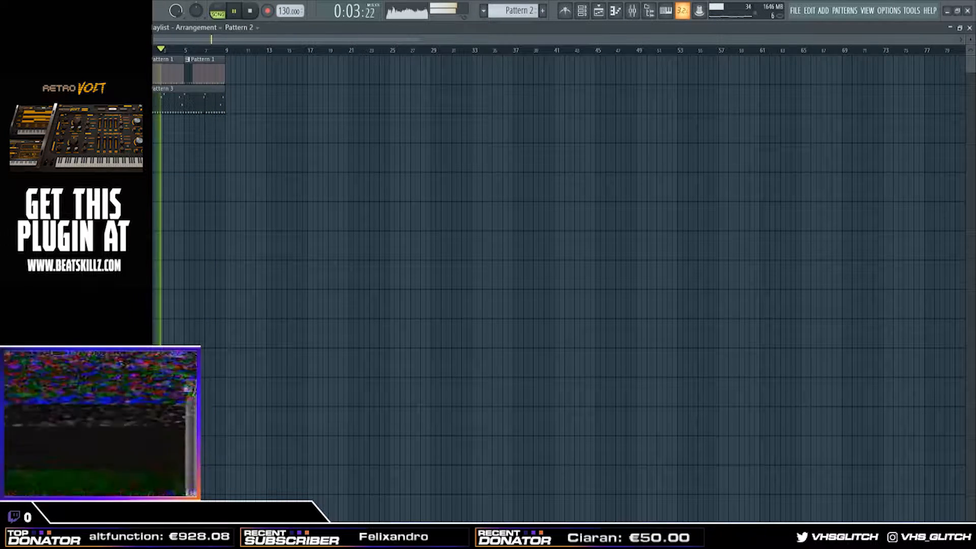
{"action": "key", "text": "space"}
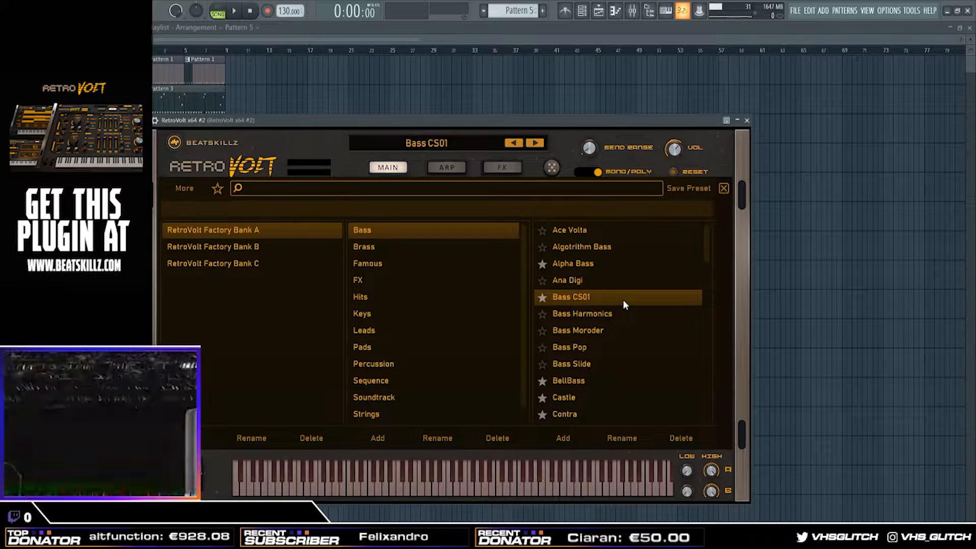
- Try Bass CS01 over the arrangement, record its part into Pattern 5 and listen back to the song
{"action": "key", "text": "space"}
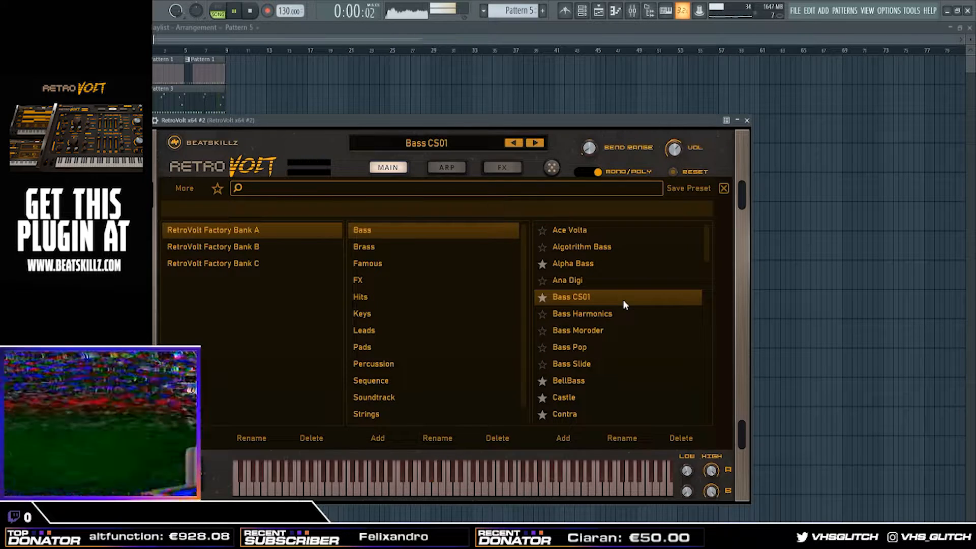
{"action": "key", "text": "space"}
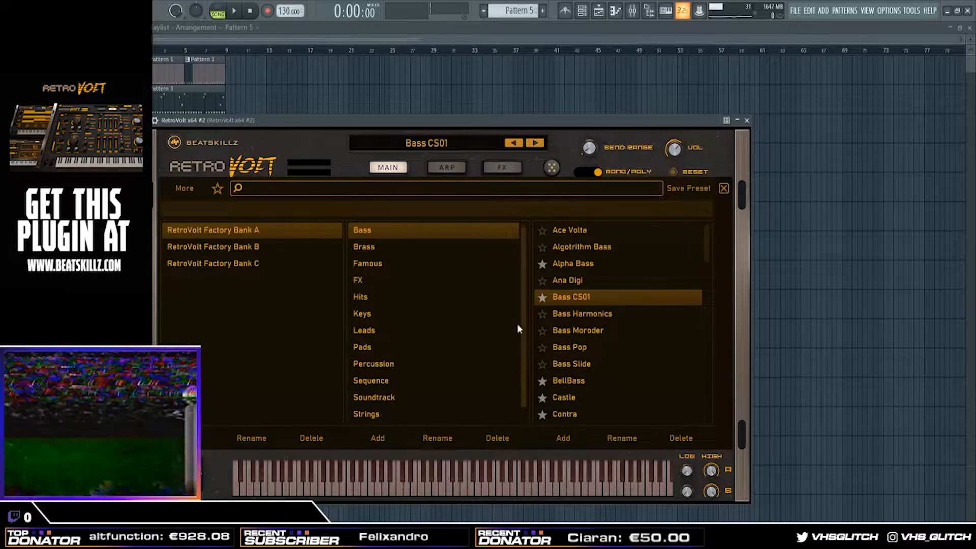
{"action": "key", "text": "space"}
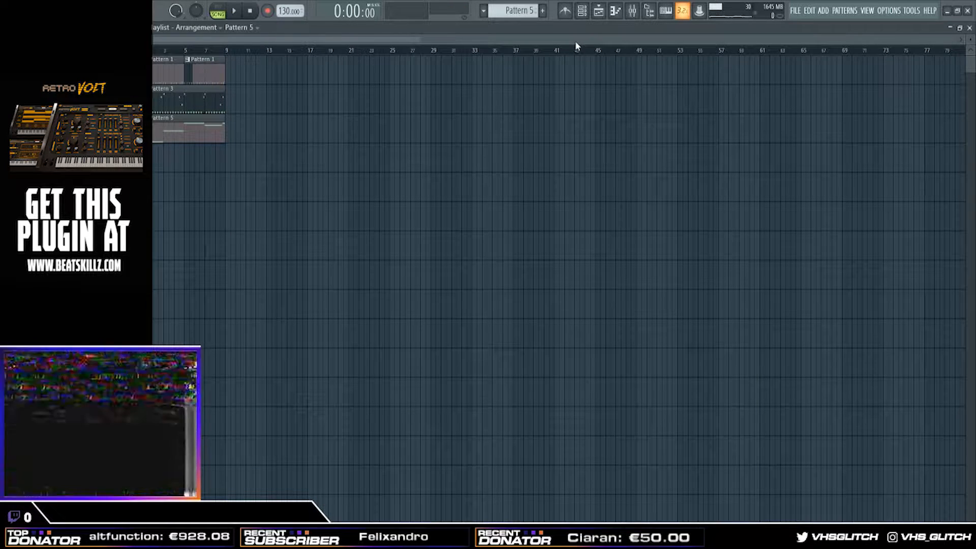
{"action": "key", "text": "space"}
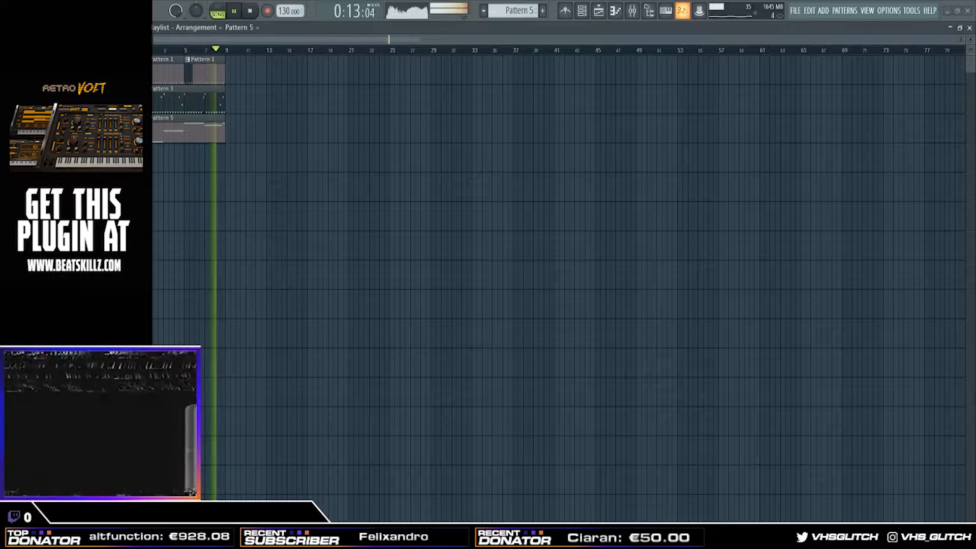
{"action": "key", "text": "space"}
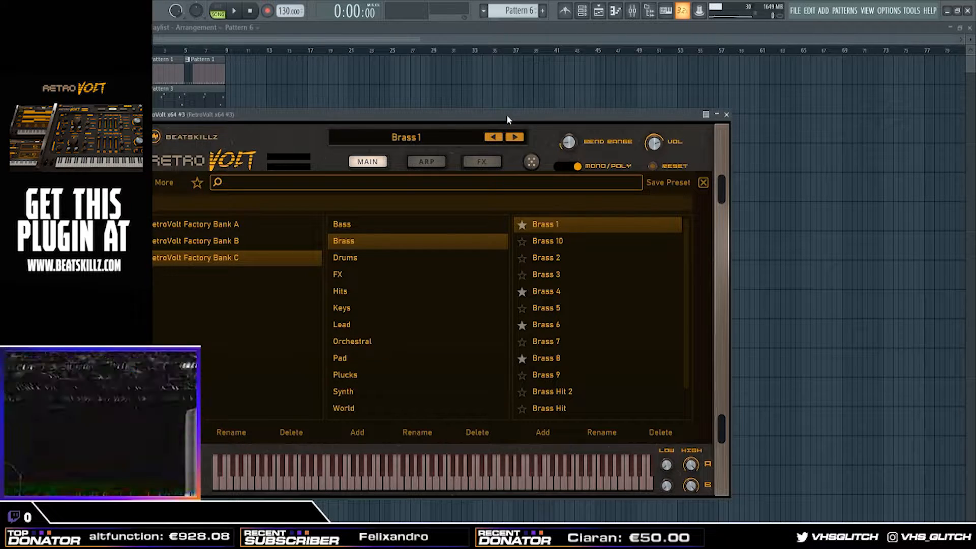
- Record a Brass 1 part into Pattern 6 over the arrangement and listen back to the combined patterns
{"action": "key", "text": "space"}
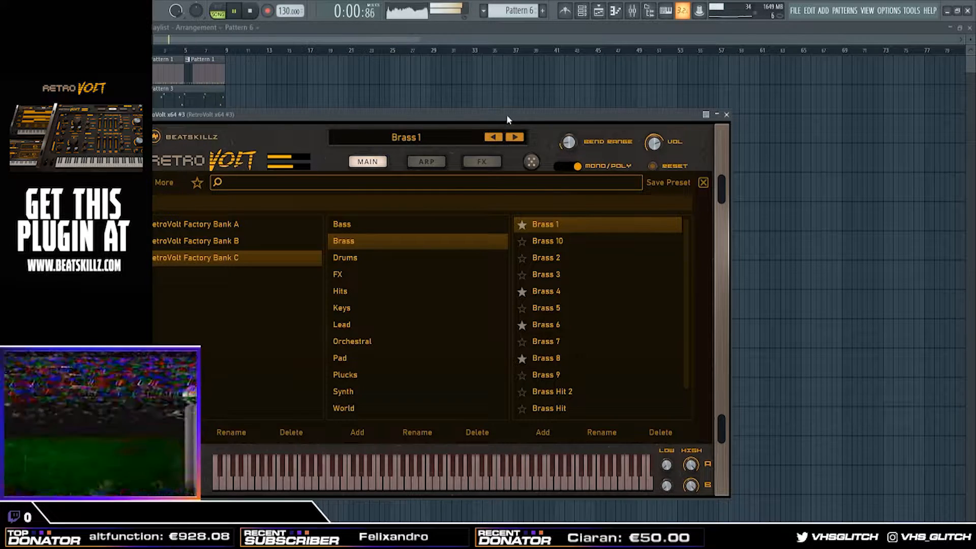
{"action": "key", "text": "space"}
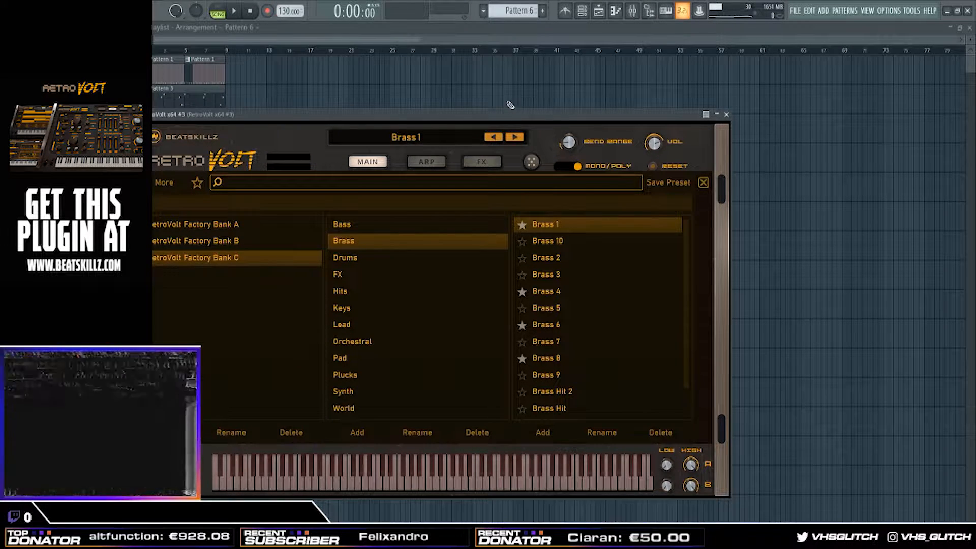
{"action": "key", "text": "r"}
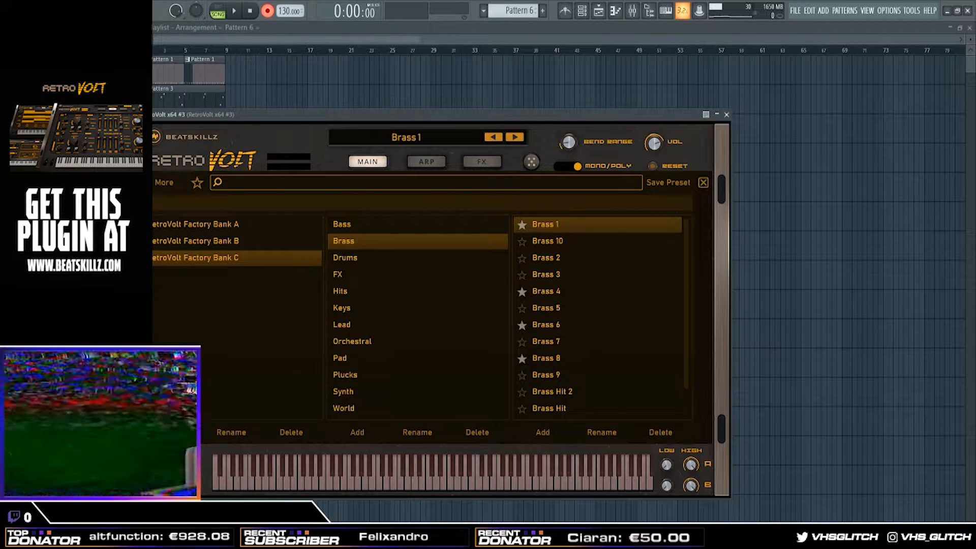
{"action": "key", "text": "space"}
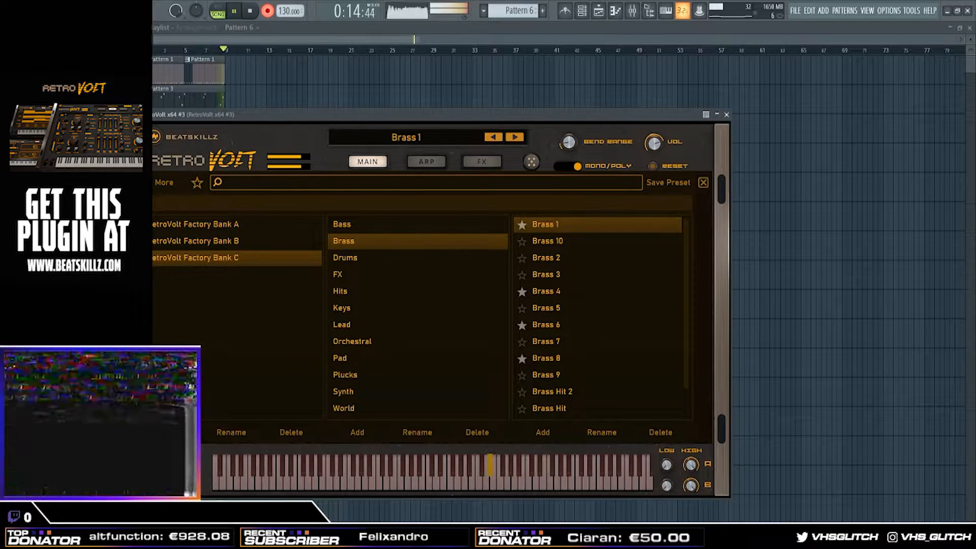
{"action": "key", "text": "space"}
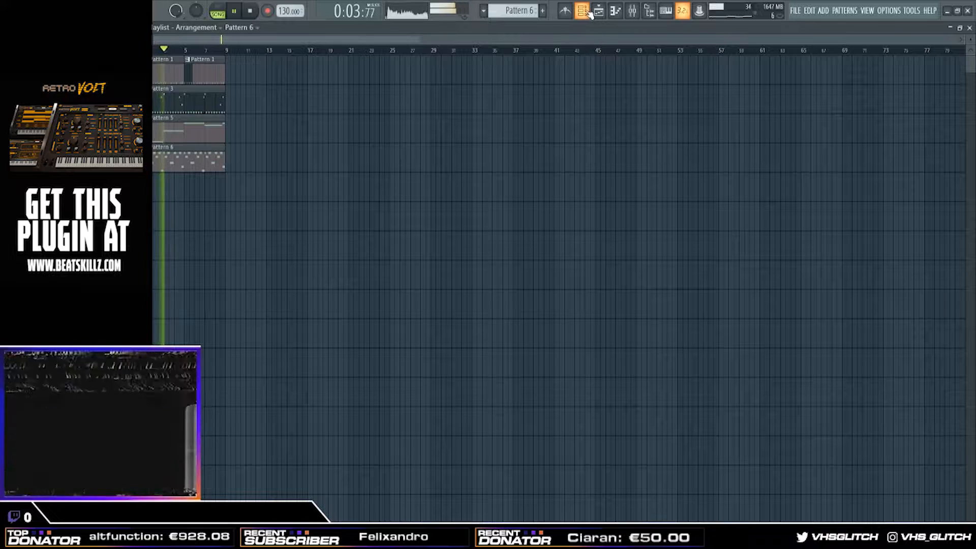
{"action": "key", "text": "space"}
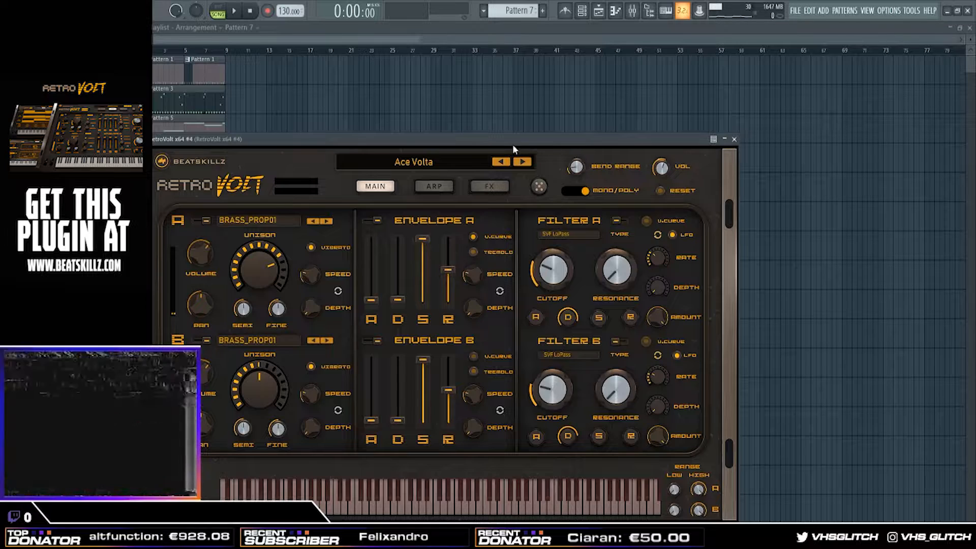
- Load the Juno Brass 1 preset from RetroVolt Factory Bank C and review its effects, including Delay, before returning to the main page
{"action": "left_click", "coordinate": [452, 164]}
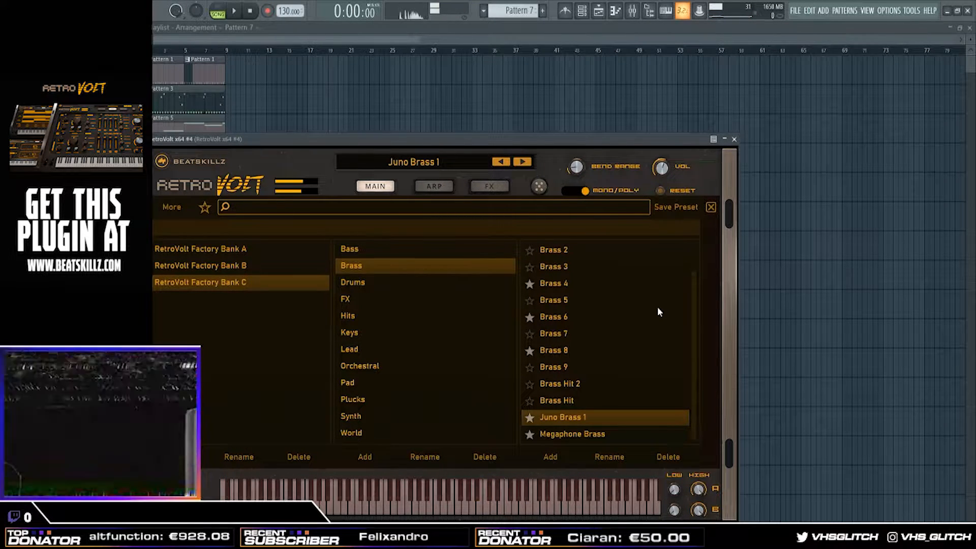
{"action": "left_click", "coordinate": [428, 187]}
{"action": "left_click", "coordinate": [490, 186]}
{"action": "left_click", "coordinate": [710, 207]}
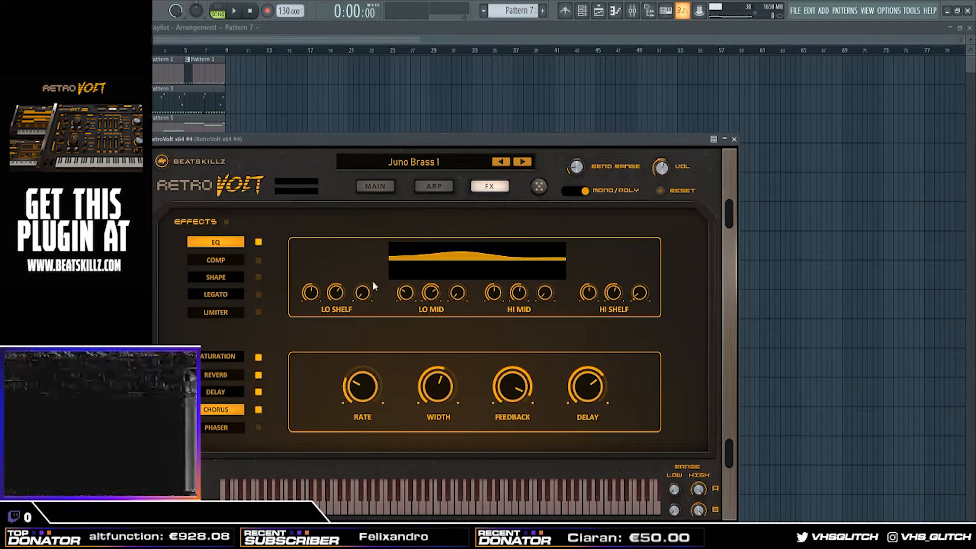
{"action": "left_click", "coordinate": [220, 393]}
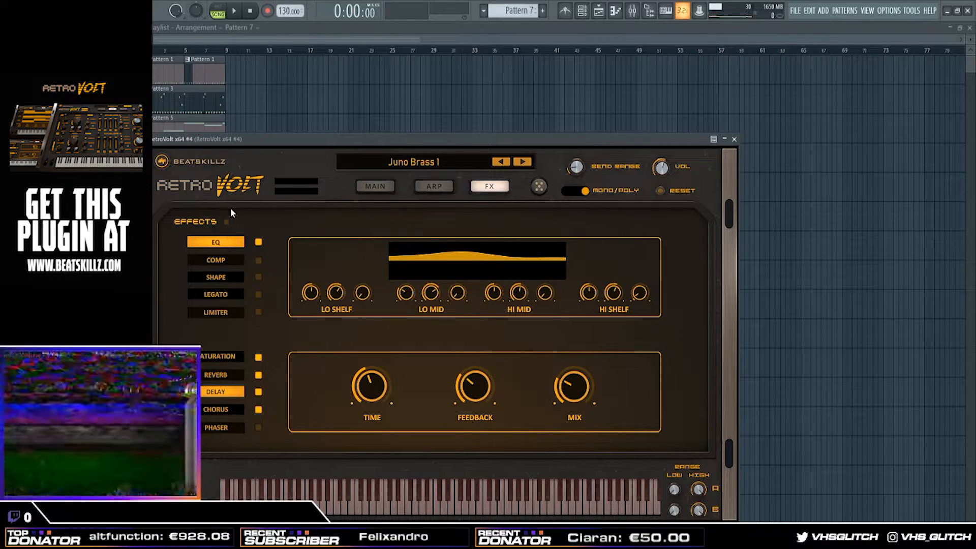
{"action": "left_click", "coordinate": [375, 186]}
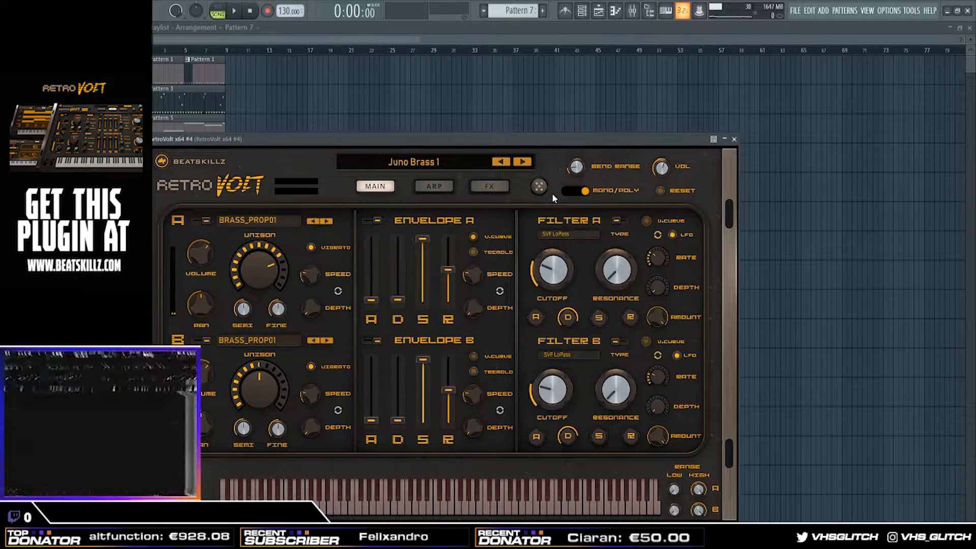
- Record a Juno Brass 1 part into Pattern 7 over the song and play the full arrangement back
{"action": "key", "text": "space"}
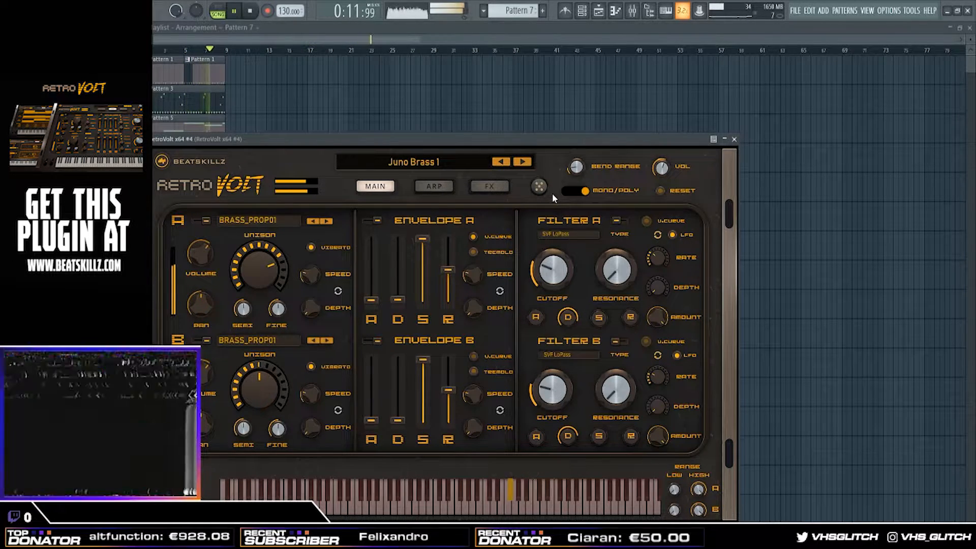
{"action": "key", "text": "space"}
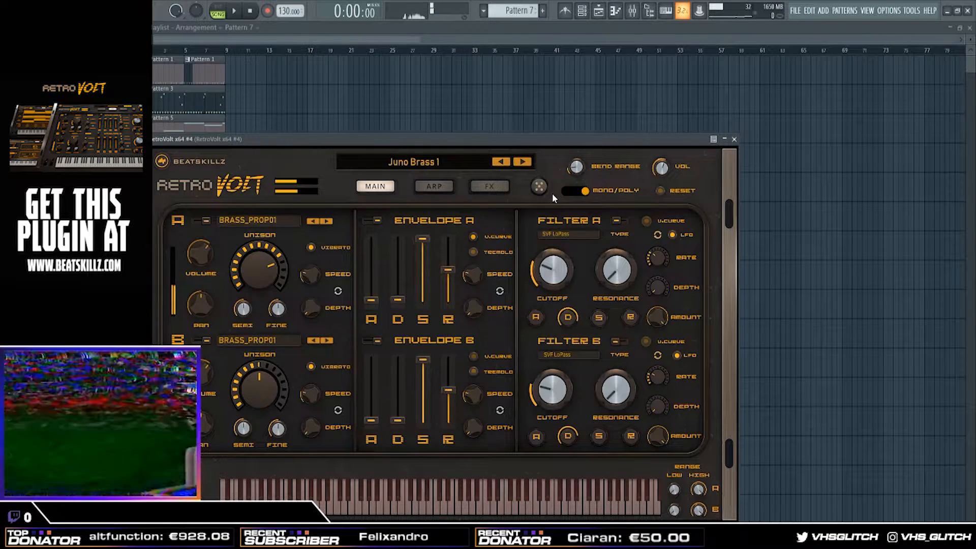
{"action": "key", "text": "space"}
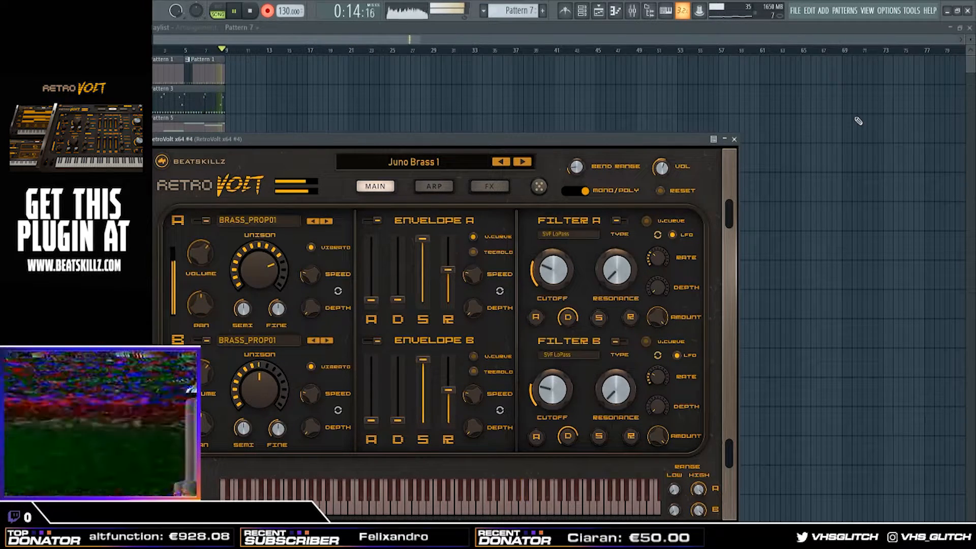
{"action": "key", "text": "space"}
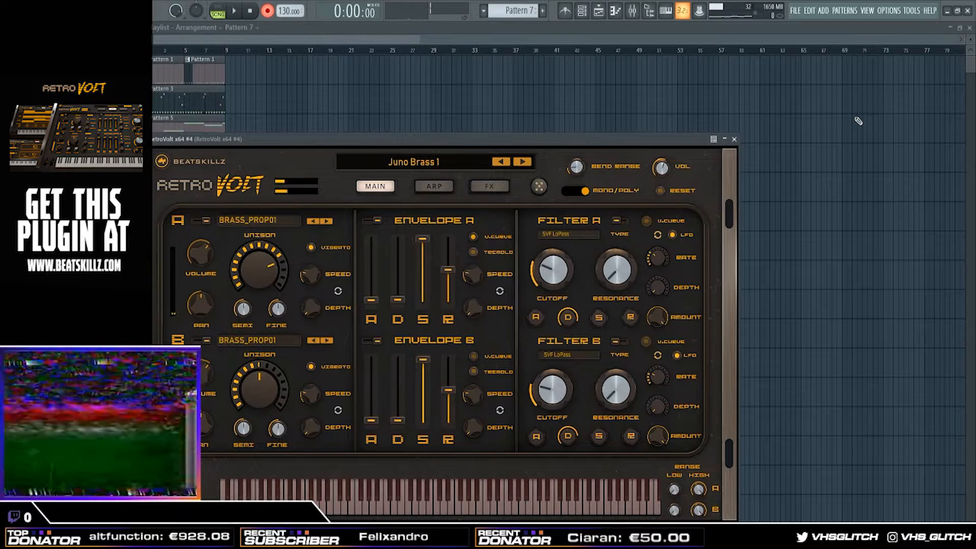
{"action": "left_click", "coordinate": [559, 43]}
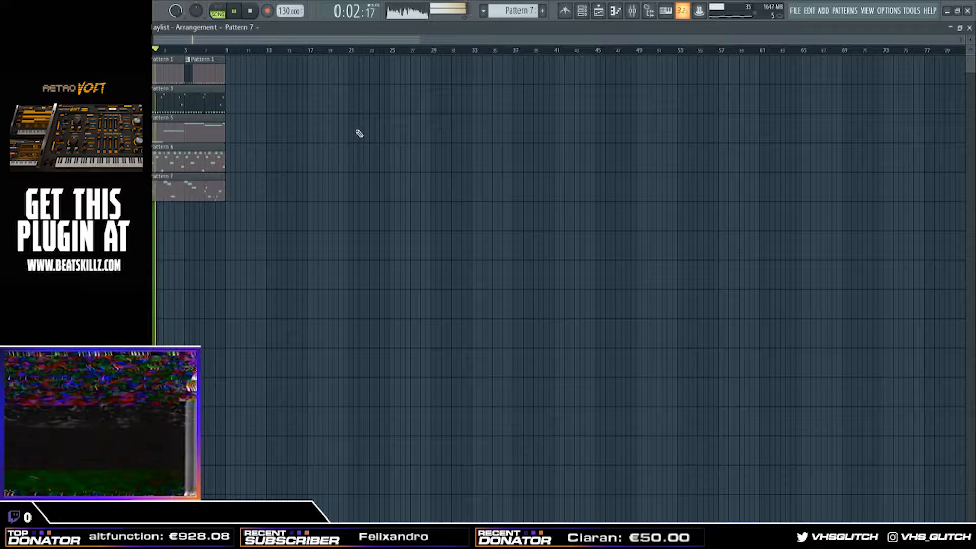
{"action": "key", "text": "space"}
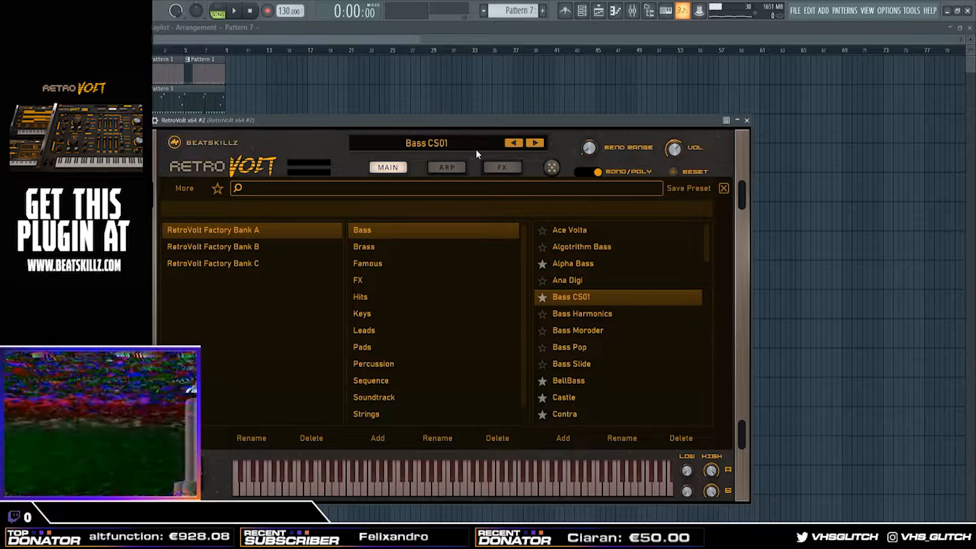
- Put away the Bass CS01 window and reposition the RetroVolt window that has the String Lead preset loaded
{"action": "left_click", "coordinate": [529, 39]}
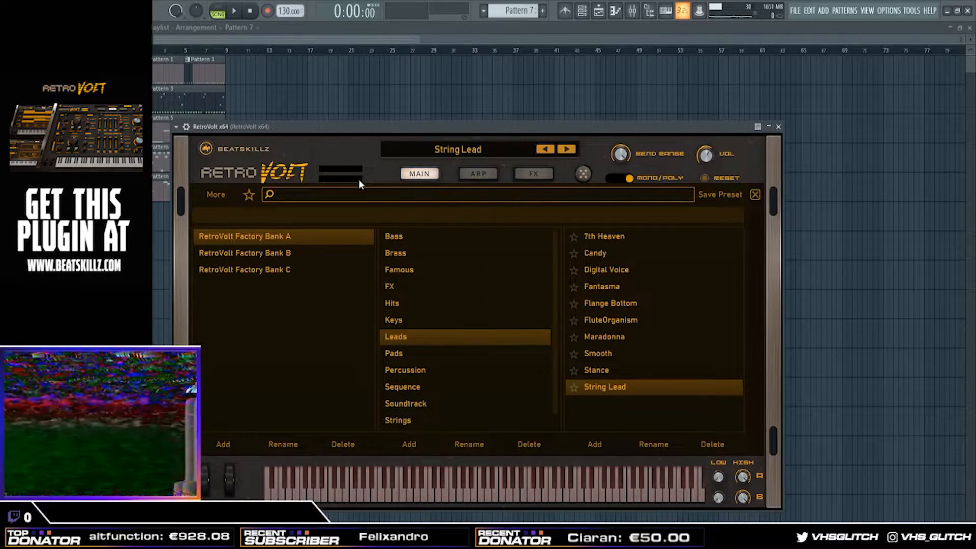
{"action": "left_click_drag", "start_coordinate": [317, 134], "coordinate": [287, 140]}
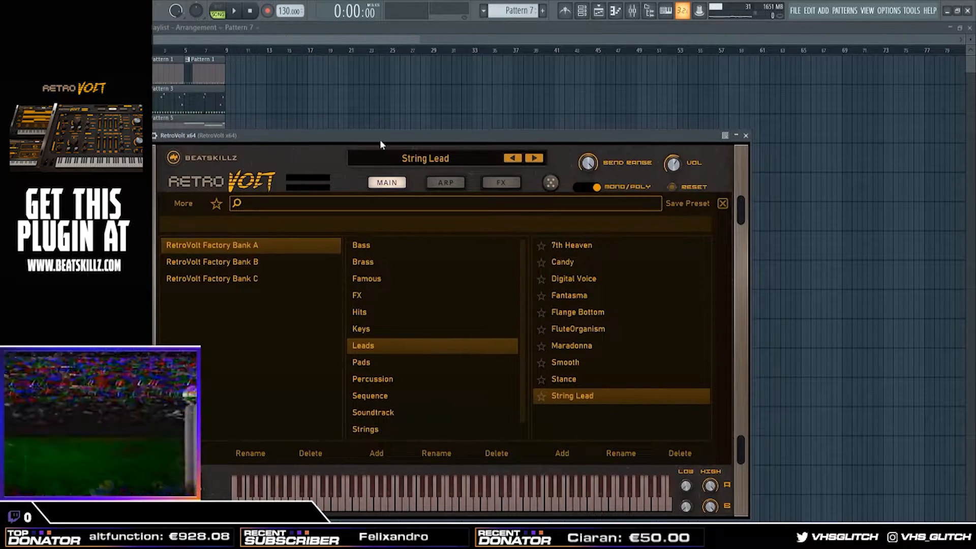
{"action": "left_click_drag", "start_coordinate": [380, 141], "coordinate": [402, 153]}
{"action": "mouse_move", "coordinate": [490, 134]}
{"action": "left_mouse_down"}
{"action": "mouse_move", "coordinate": [502, 131]}
{"action": "mouse_move", "coordinate": [493, 131]}
{"action": "left_mouse_up"}
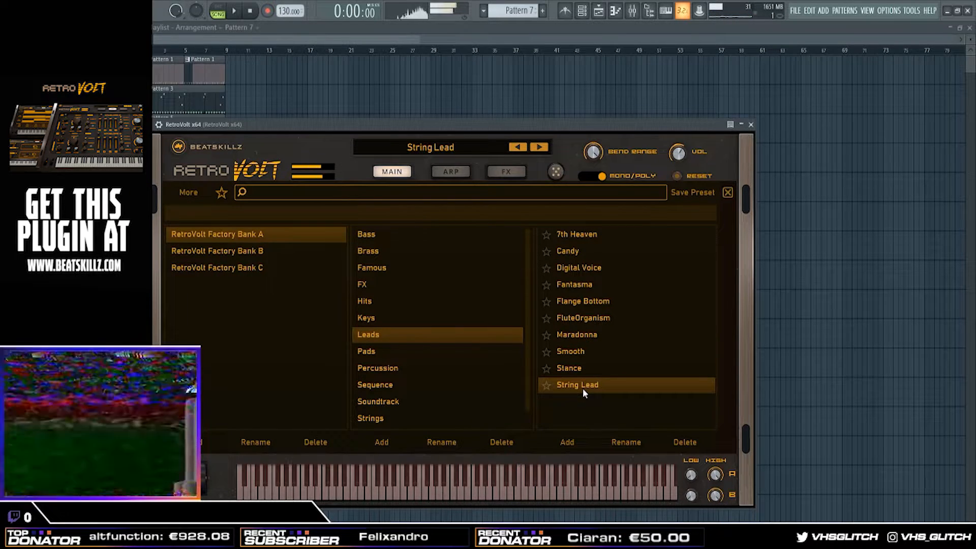
- Close the String Lead preset browser and look through the Orchestral sound sources available for voice A
{"action": "left_click", "coordinate": [726, 191]}
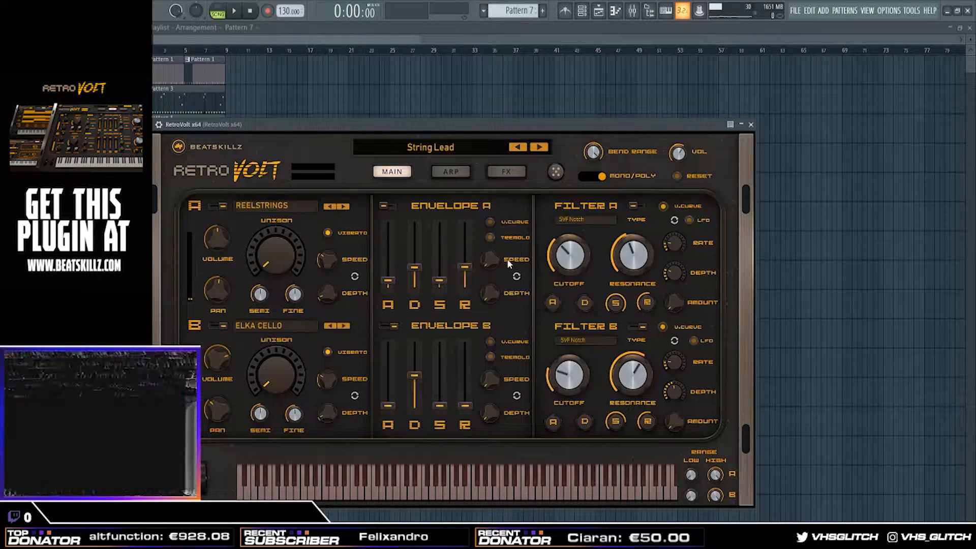
{"action": "left_click", "coordinate": [275, 205]}
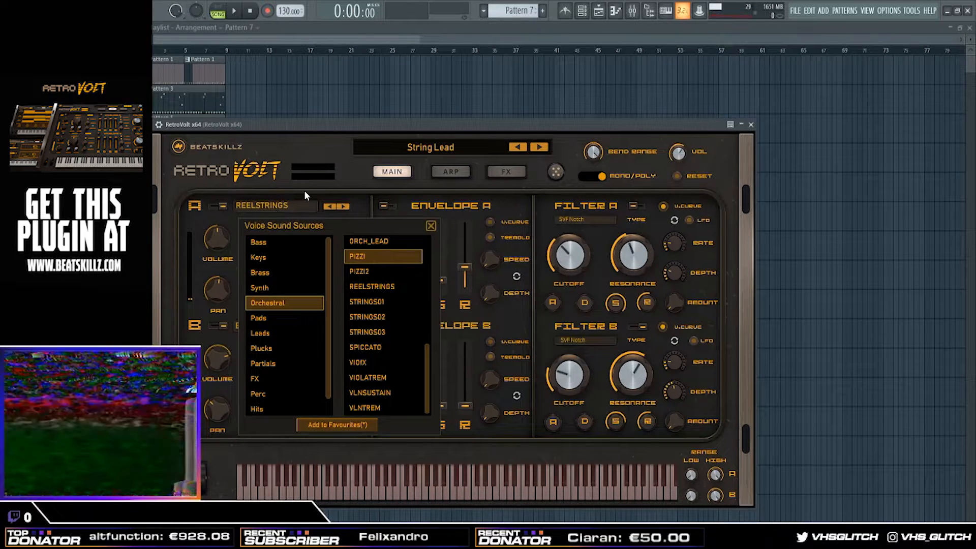
{"action": "left_click", "coordinate": [431, 225]}
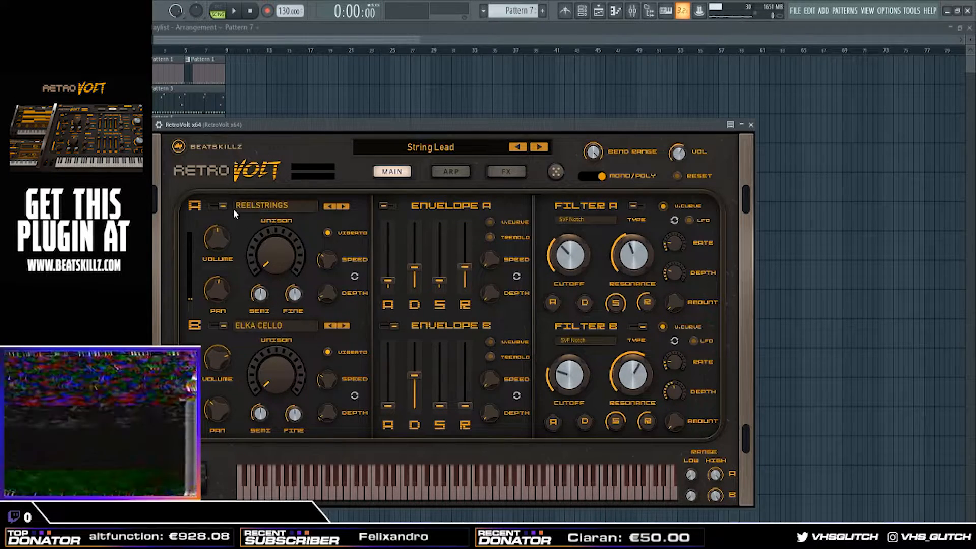
- Audition voices A and B separately by switching one voice off at a time
{"action": "left_click", "coordinate": [220, 205]}
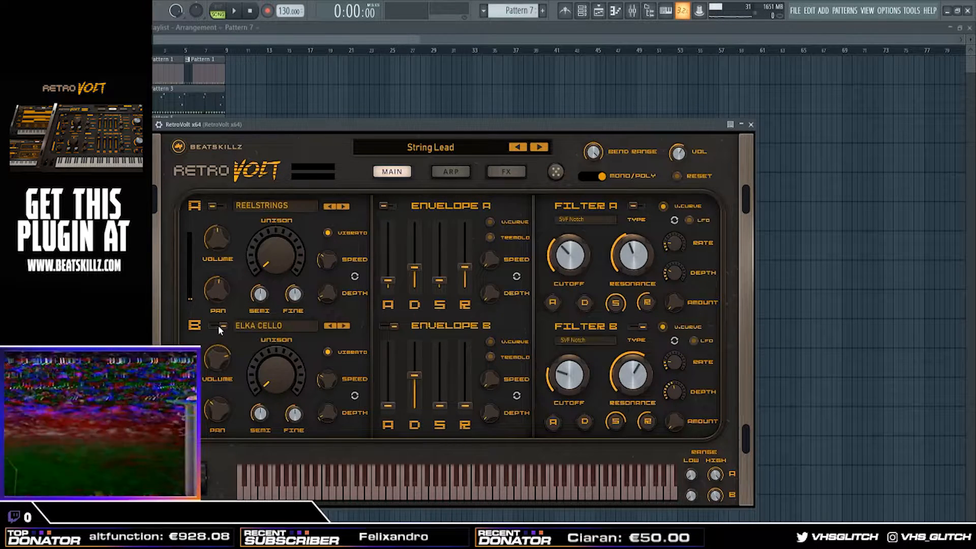
{"action": "left_click", "coordinate": [215, 207]}
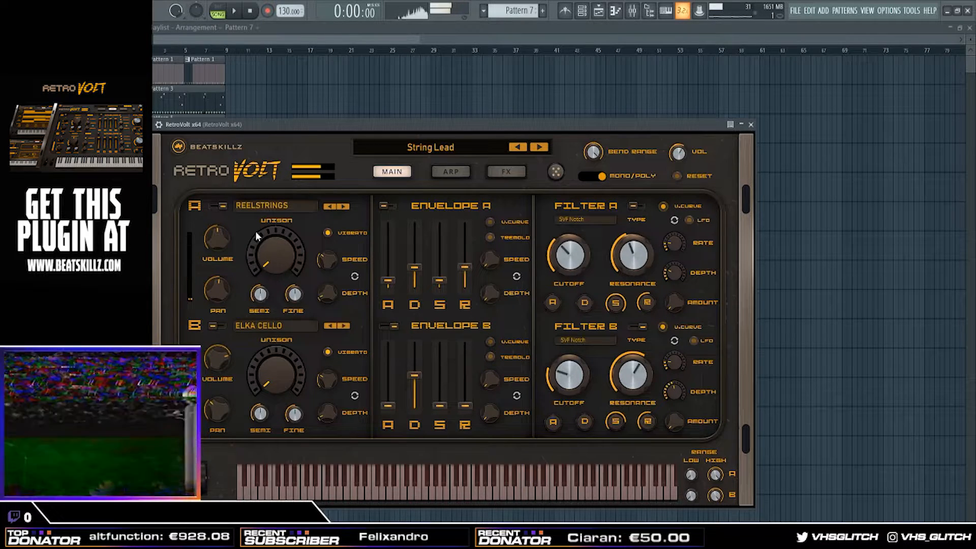
- Look through the Synth, Brass, Keys and Bass sound source categories available for voice A
{"action": "left_click", "coordinate": [265, 205]}
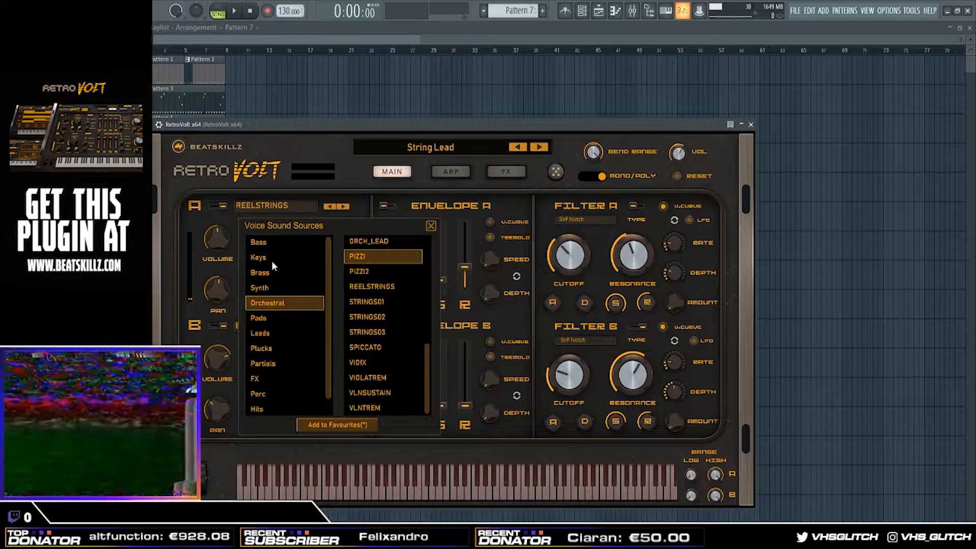
{"action": "left_click", "coordinate": [265, 285]}
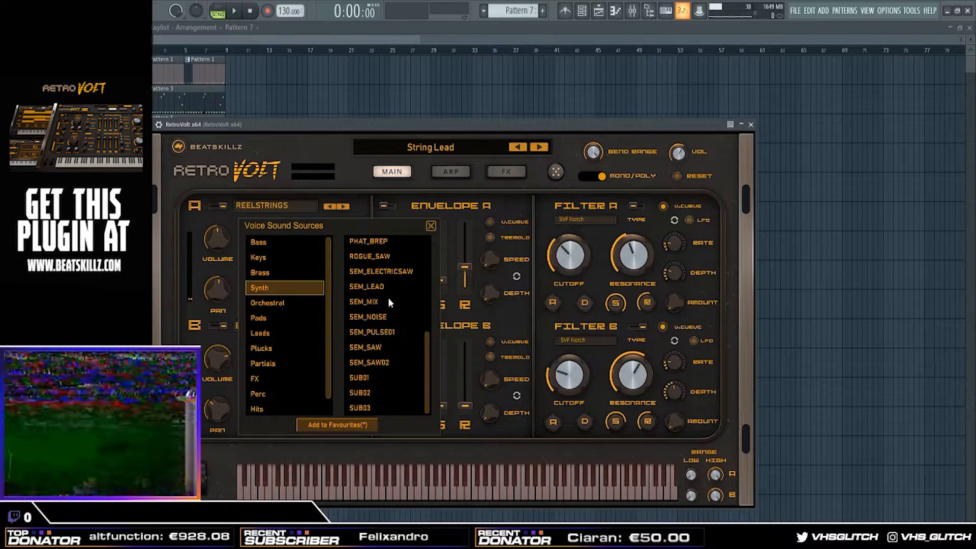
{"action": "scroll", "coordinate": [407, 356], "scroll_direction": "up", "scroll_amount": 5}
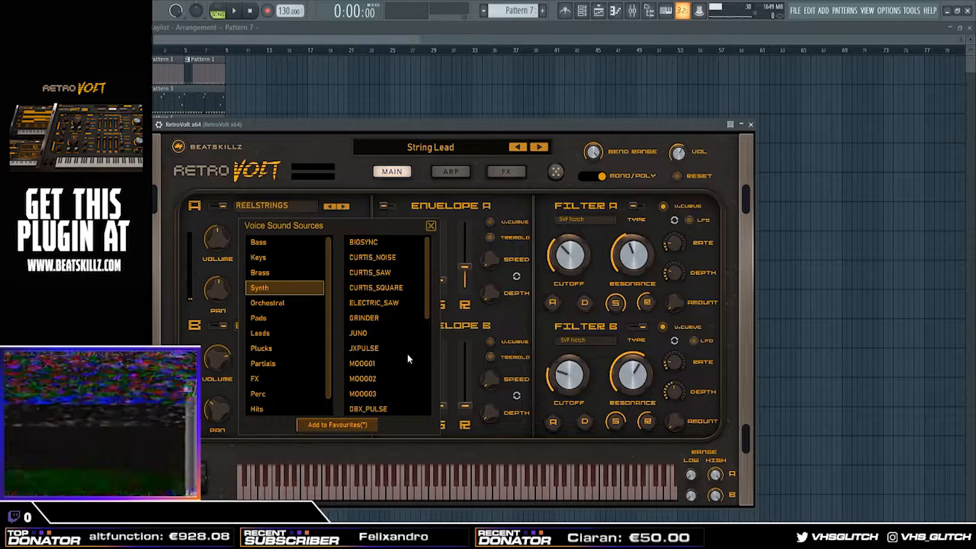
{"action": "scroll", "coordinate": [408, 359], "scroll_direction": "down", "scroll_amount": 5}
{"action": "left_click", "coordinate": [270, 272]}
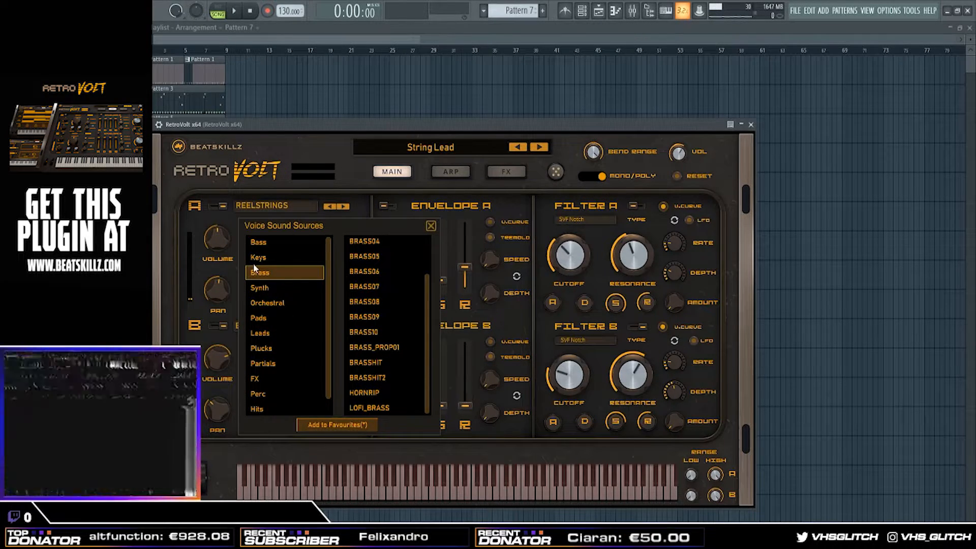
{"action": "left_click", "coordinate": [257, 258]}
{"action": "left_click", "coordinate": [267, 273]}
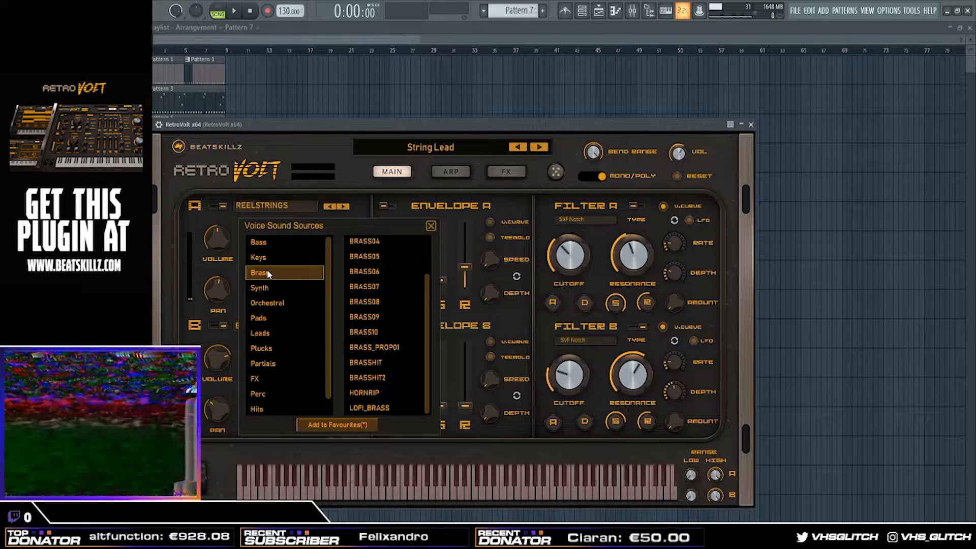
{"action": "left_click", "coordinate": [268, 256]}
{"action": "left_click", "coordinate": [273, 243]}
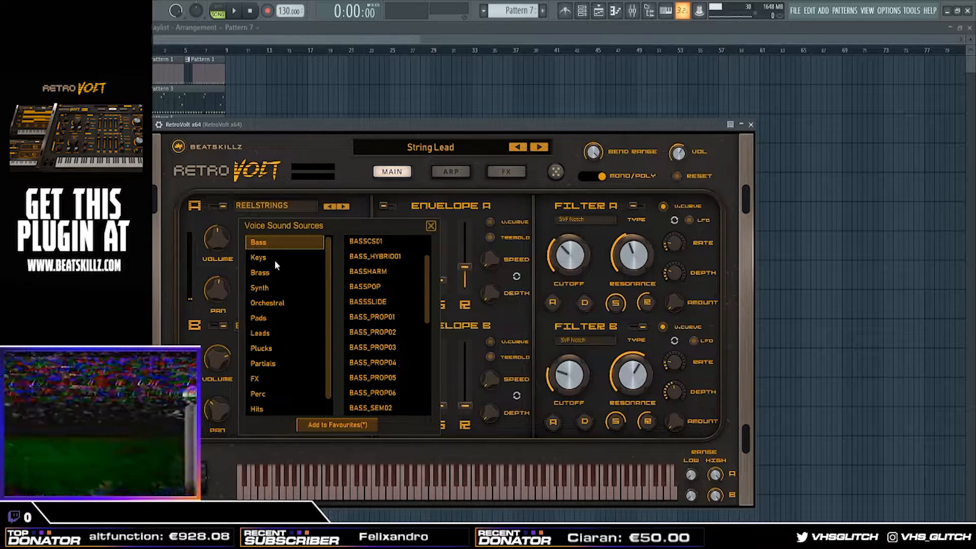
{"action": "left_click", "coordinate": [275, 261]}
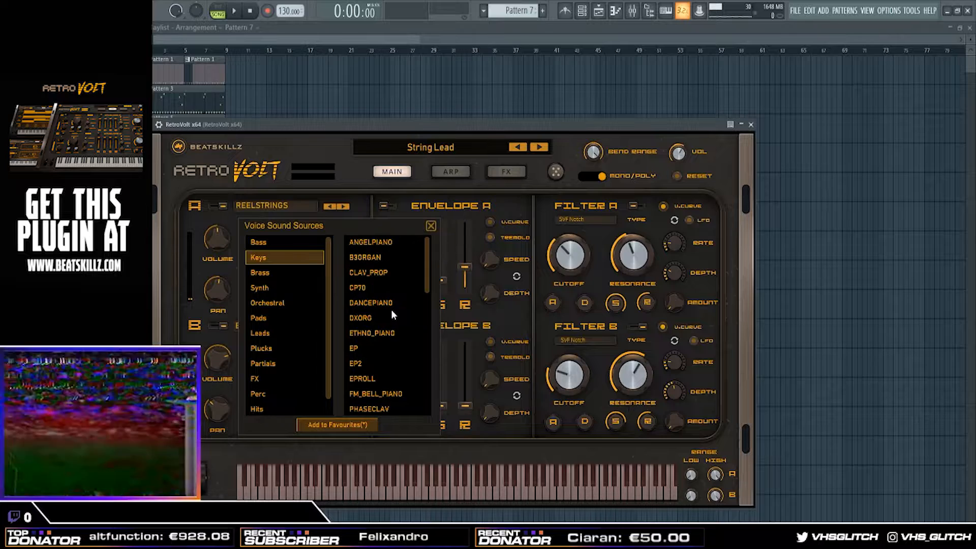
{"action": "left_click", "coordinate": [270, 272]}
- Set voice A's sound source to JUNO from the Synth category and close the source browser
{"action": "left_click", "coordinate": [278, 288]}
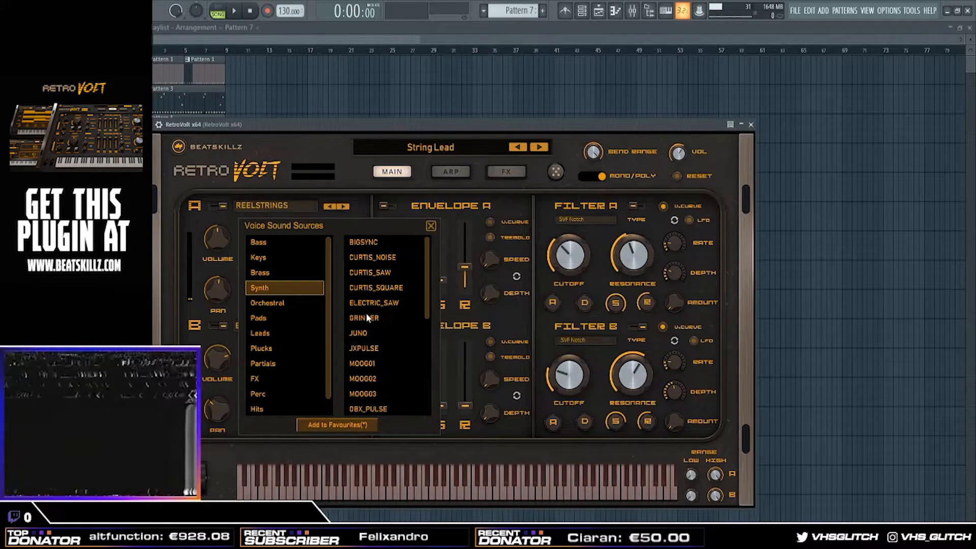
{"action": "left_click", "coordinate": [368, 331]}
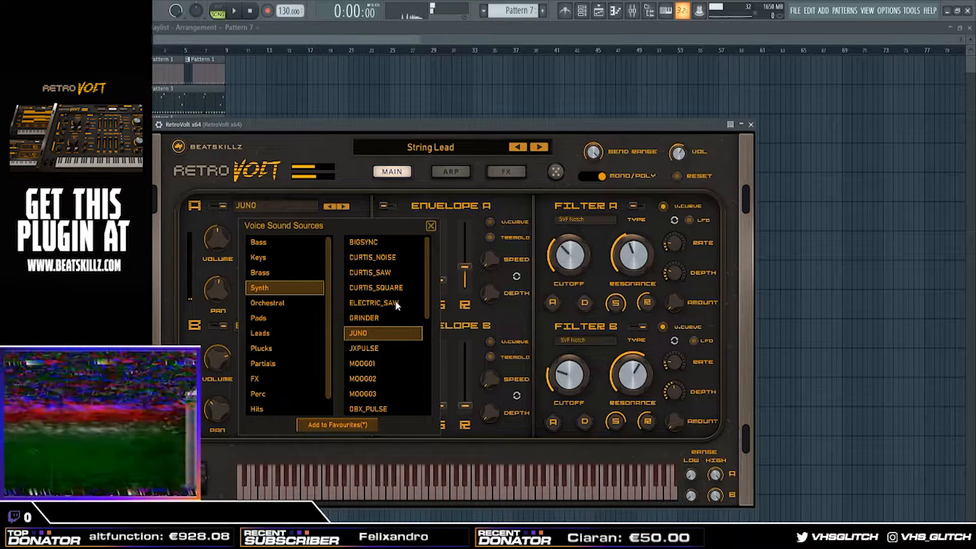
{"action": "left_click", "coordinate": [431, 225]}
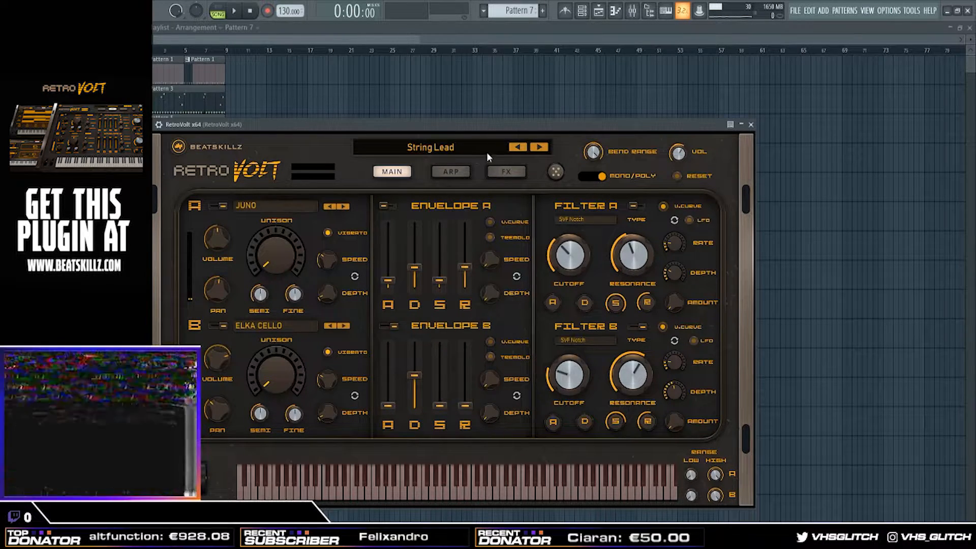
- Save the modified sound as a new favourite preset named Lead in the Leads category of RetroVolt Factory Bank A
{"action": "left_click", "coordinate": [435, 148]}
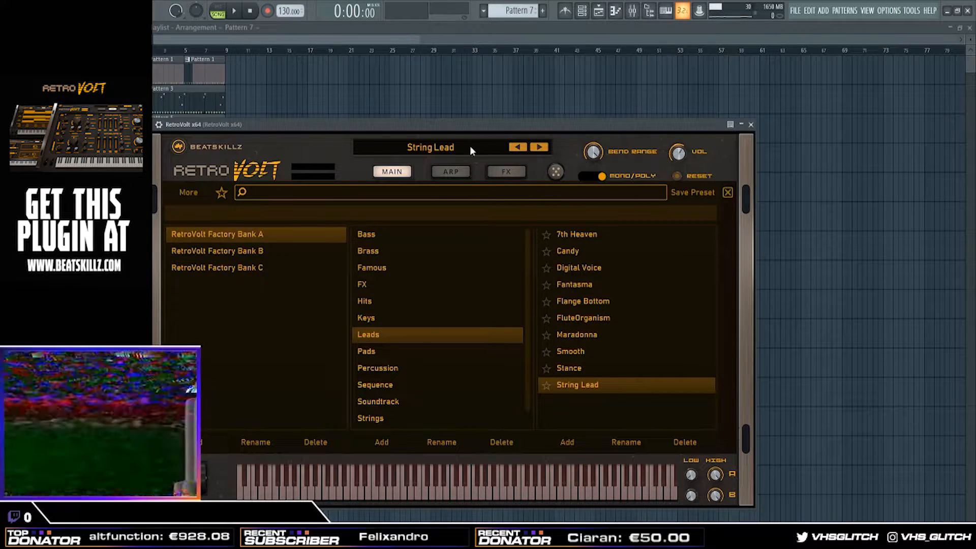
{"action": "left_click", "coordinate": [569, 443]}
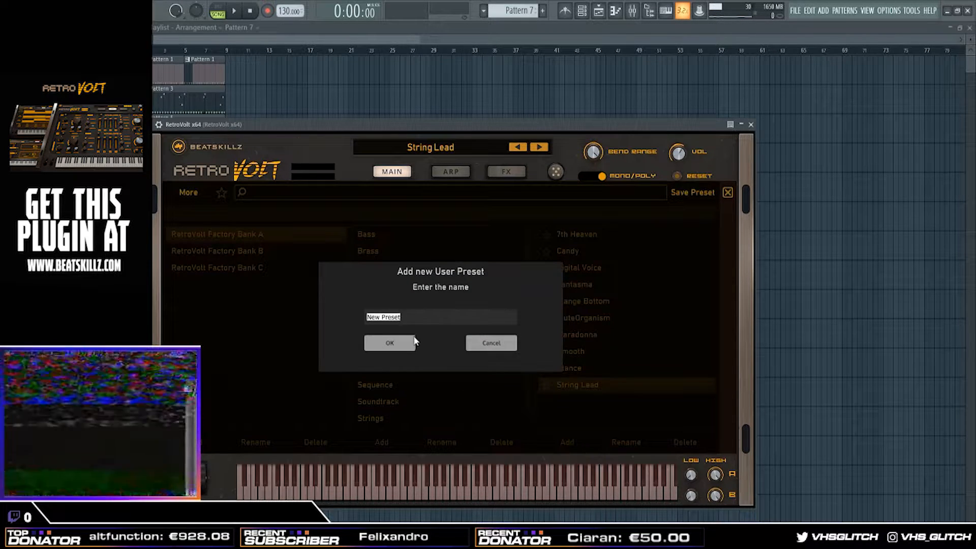
{"action": "type", "text": "Lead"}
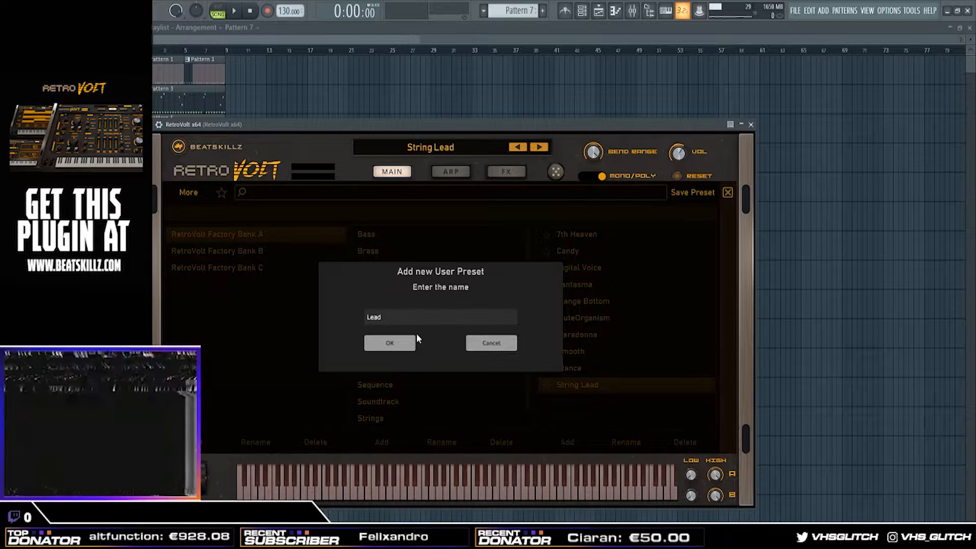
{"action": "left_click", "coordinate": [400, 344]}
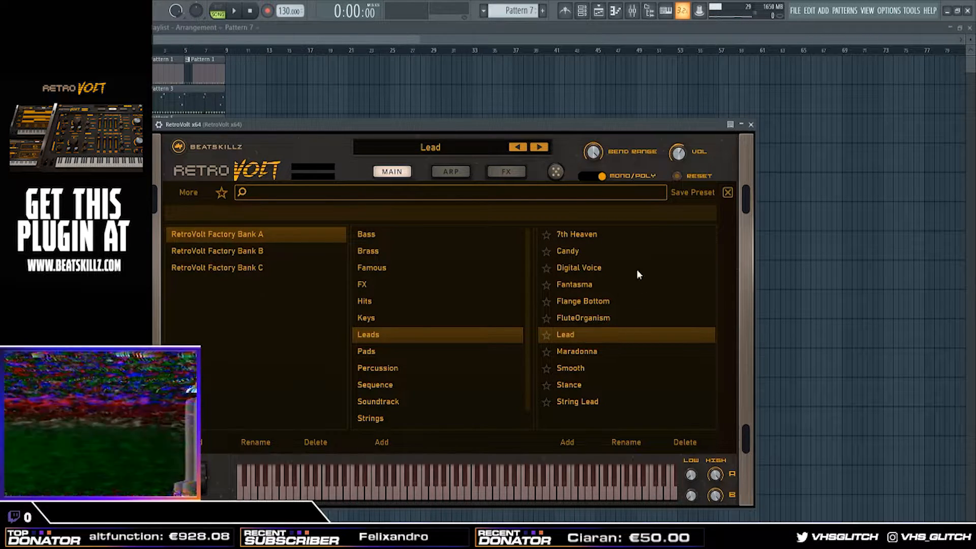
{"action": "left_click", "coordinate": [687, 196]}
{"action": "left_click", "coordinate": [401, 340]}
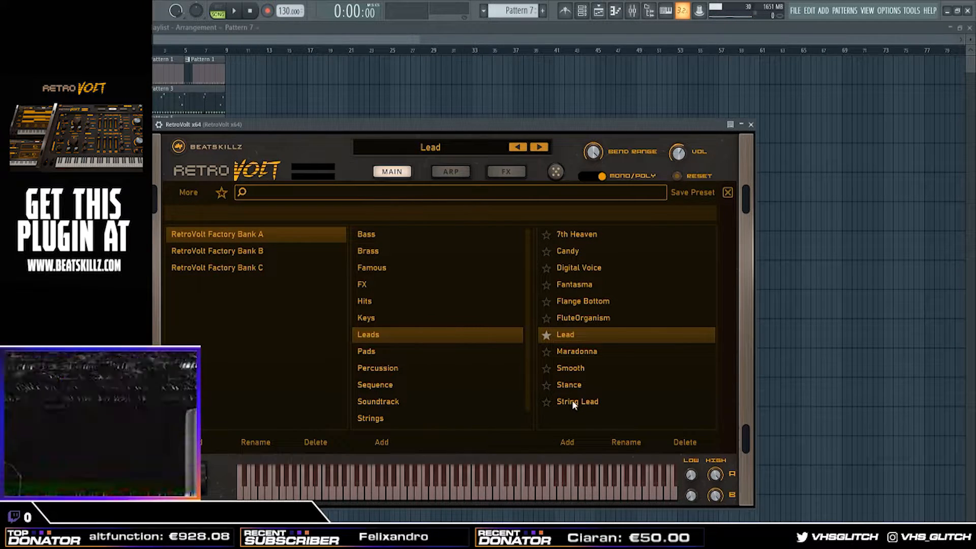
- Open the preset's effects, turn on the EQ and reduce its Hi Shelf boost to a nearly flat high end
{"action": "left_click", "coordinate": [461, 175]}
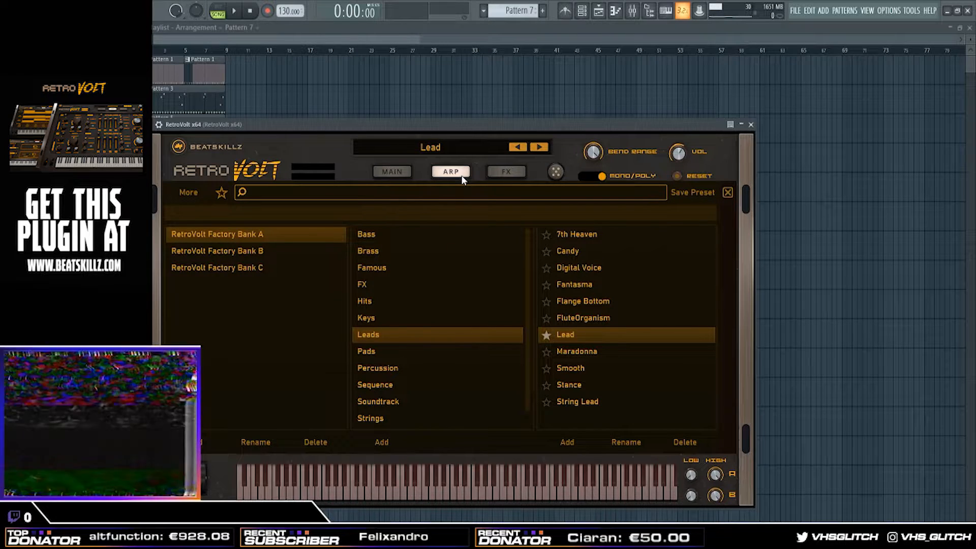
{"action": "left_click", "coordinate": [505, 176]}
{"action": "left_click", "coordinate": [727, 193]}
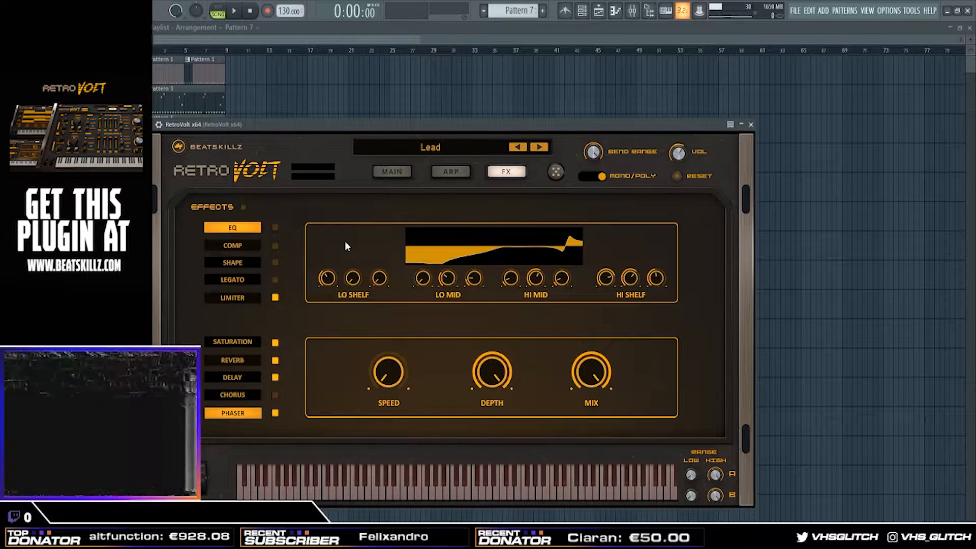
{"action": "left_click", "coordinate": [275, 227]}
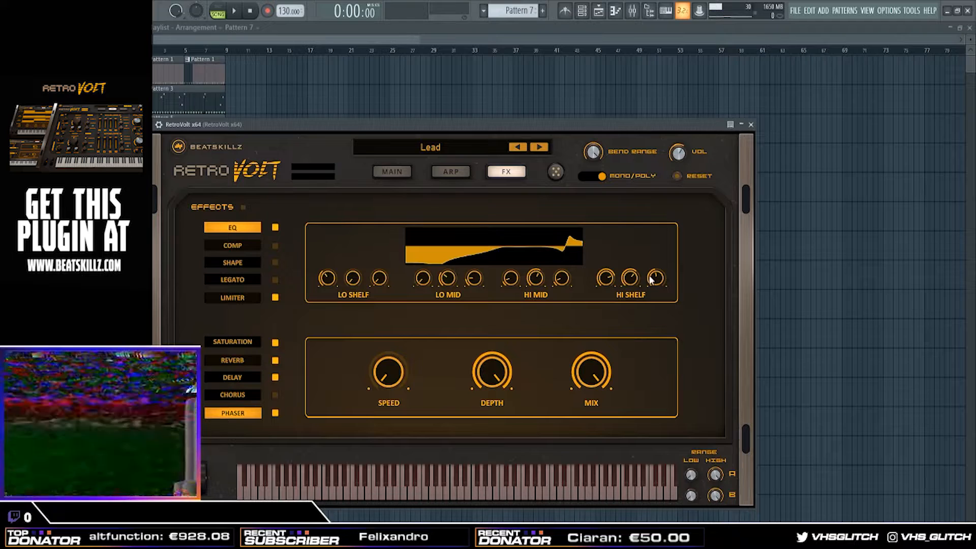
{"action": "left_click_drag", "start_coordinate": [633, 279], "coordinate": [638, 295]}
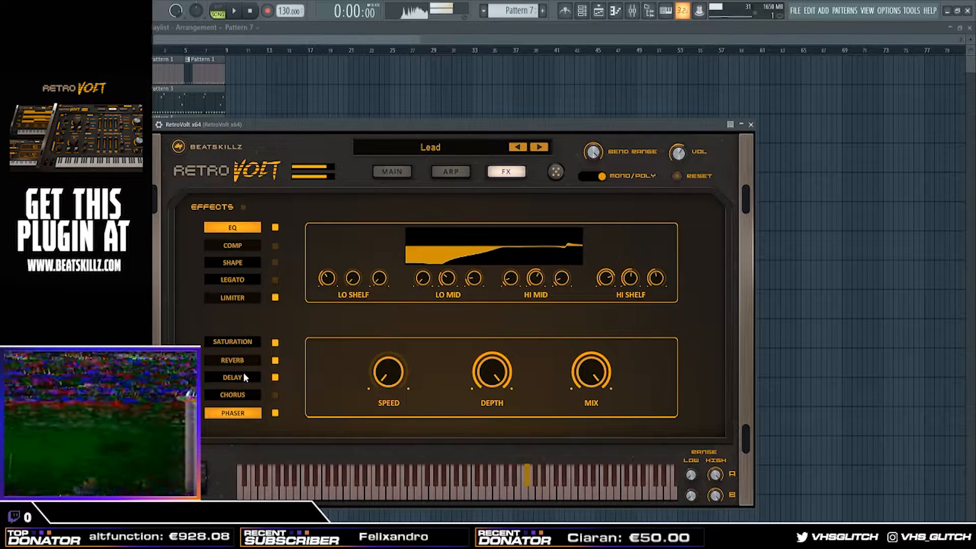
- Adjust the Reverb effect's wet level and review the Saturation and Reverb settings
{"action": "left_click", "coordinate": [233, 360]}
{"action": "mouse_move", "coordinate": [420, 366]}
{"action": "left_click_drag", "start_coordinate": [420, 366], "coordinate": [419, 361]}
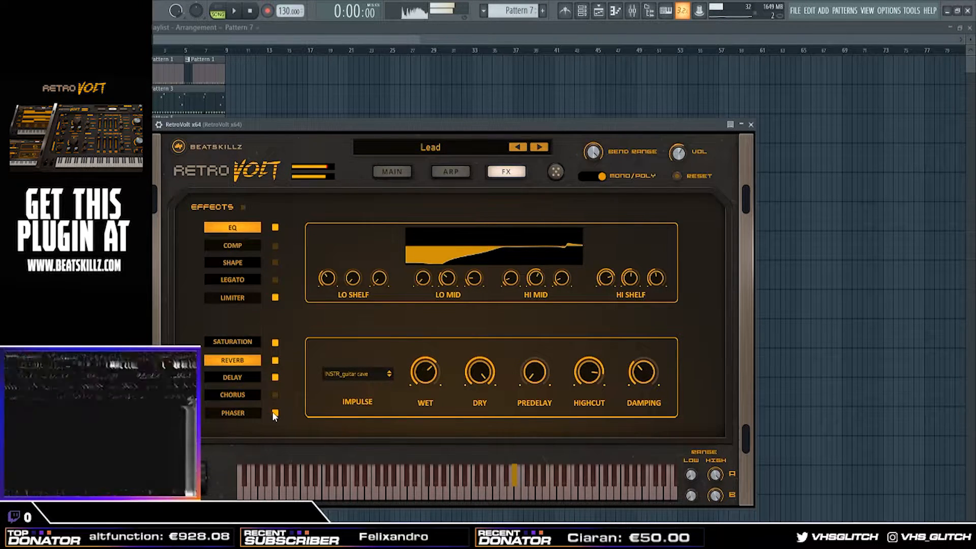
{"action": "left_click", "coordinate": [239, 340]}
{"action": "mouse_move", "coordinate": [546, 399]}
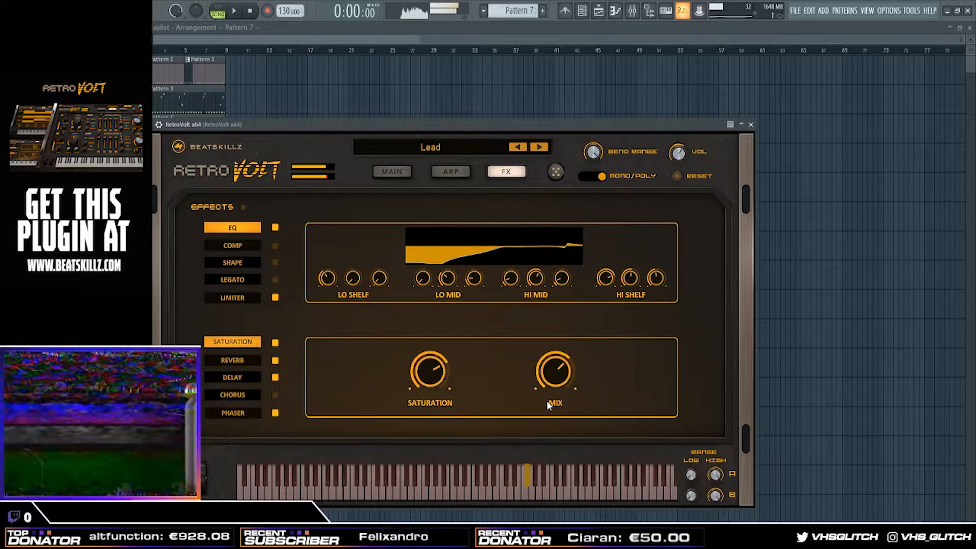
{"action": "left_click", "coordinate": [245, 365]}
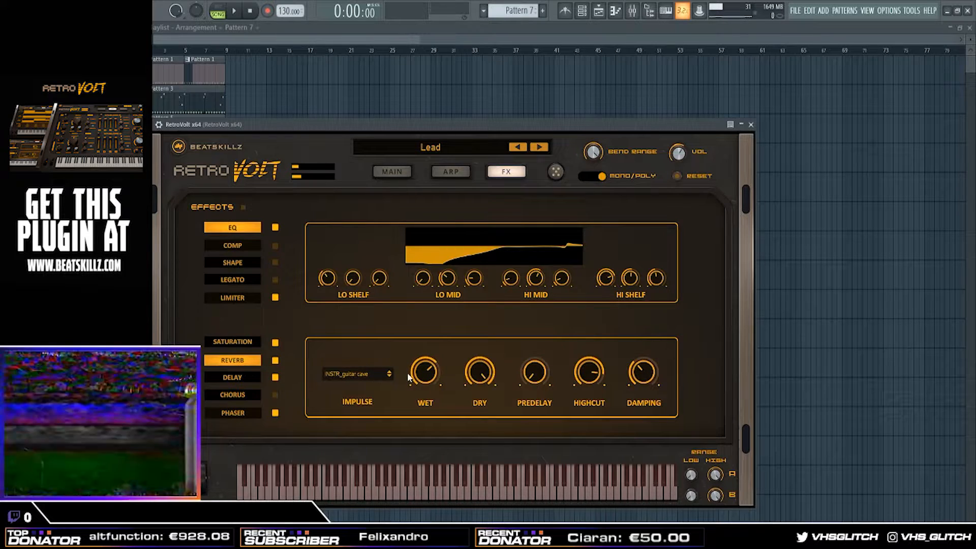
- Raise the Delay effect's mix and fine-tune it by ear
{"action": "left_click", "coordinate": [247, 378]}
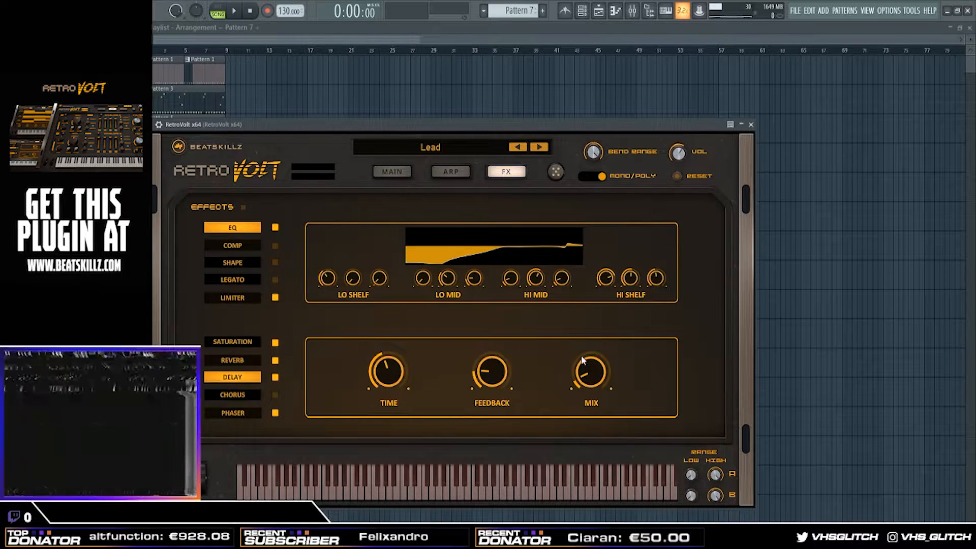
{"action": "left_click_drag", "start_coordinate": [586, 381], "coordinate": [585, 360]}
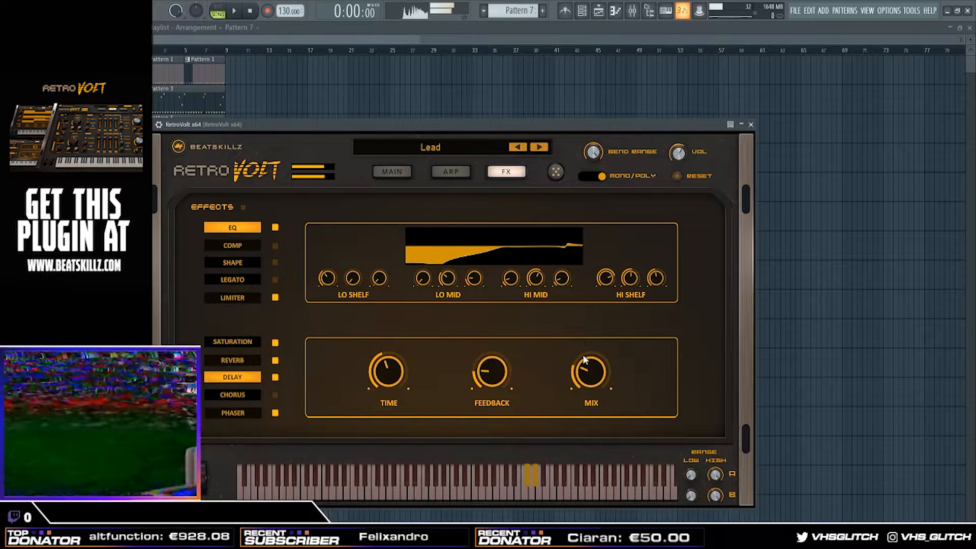
{"action": "left_click_drag", "start_coordinate": [584, 373], "coordinate": [586, 383]}
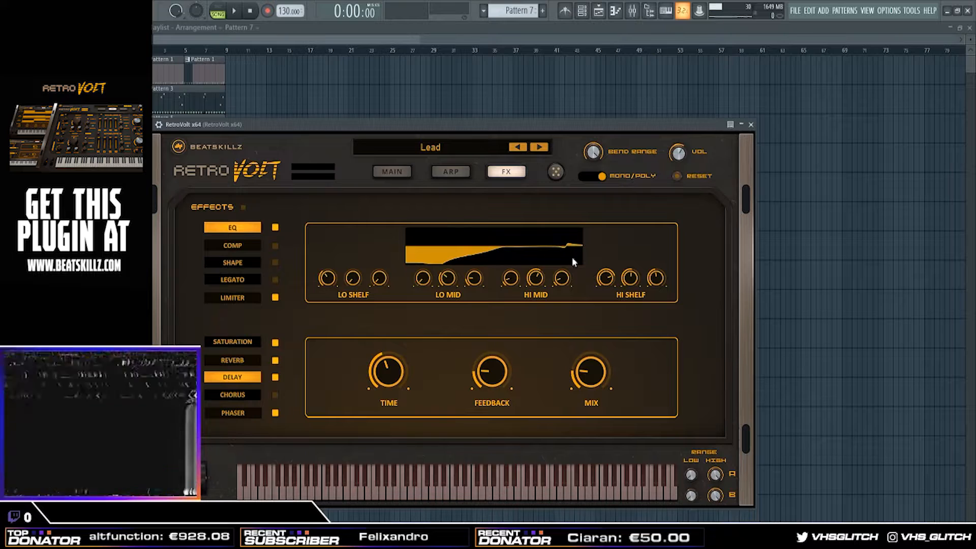
- Try the EQ's Hi Shelf gain at 5.0 dB, lower it again, and check the Limiter settings
{"action": "mouse_move", "coordinate": [631, 277]}
{"action": "left_mouse_down"}
{"action": "mouse_move", "coordinate": [634, 264]}
{"action": "mouse_move", "coordinate": [633, 275]}
{"action": "left_mouse_up"}
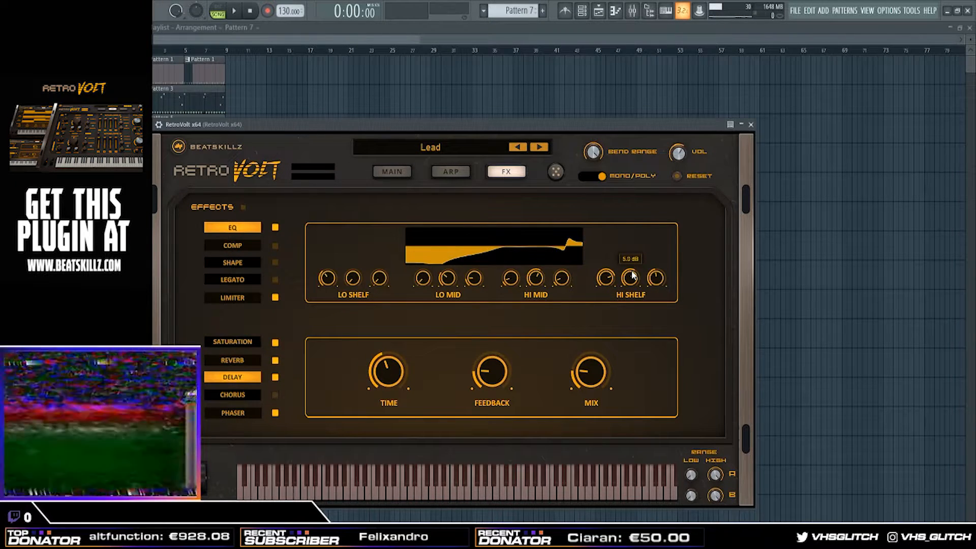
{"action": "left_click_drag", "start_coordinate": [633, 275], "coordinate": [630, 280]}
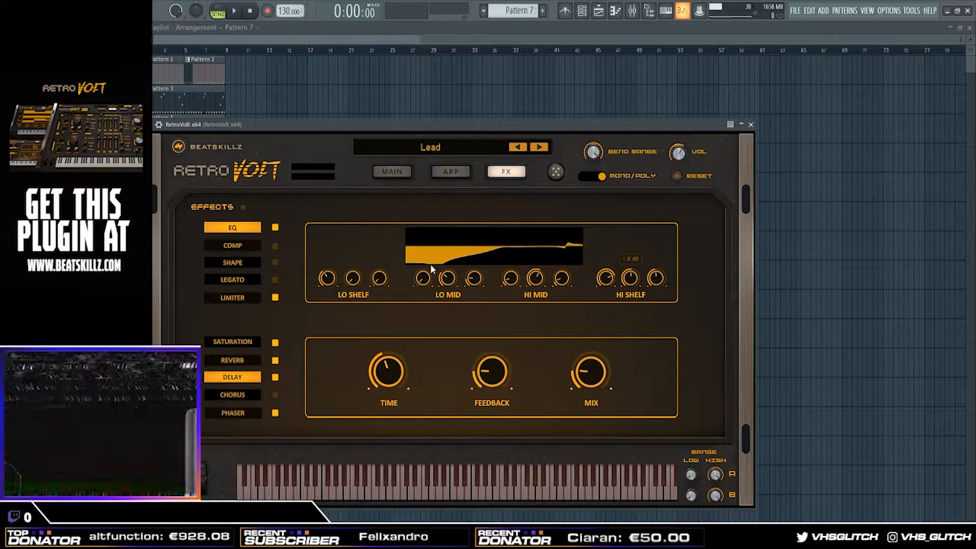
{"action": "left_click", "coordinate": [239, 300]}
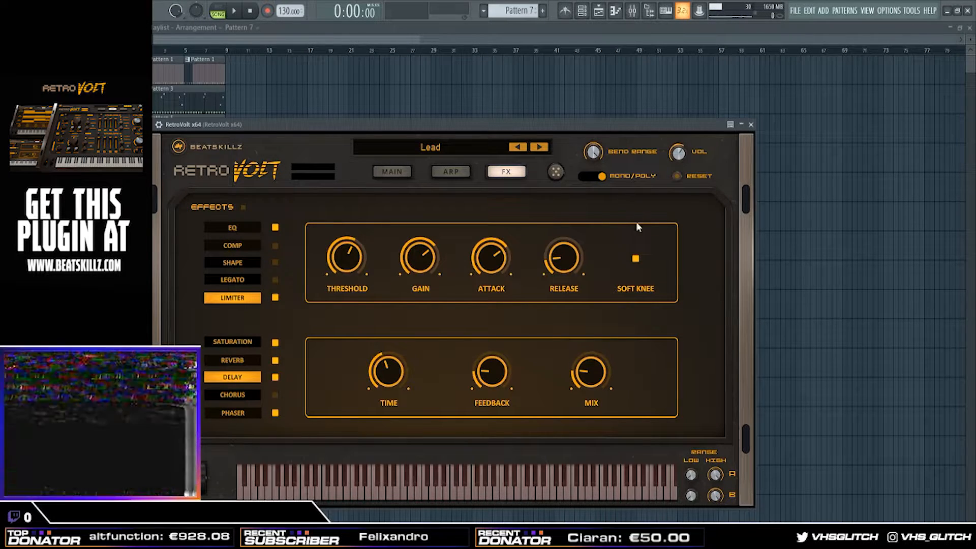
{"action": "left_click", "coordinate": [399, 172]}
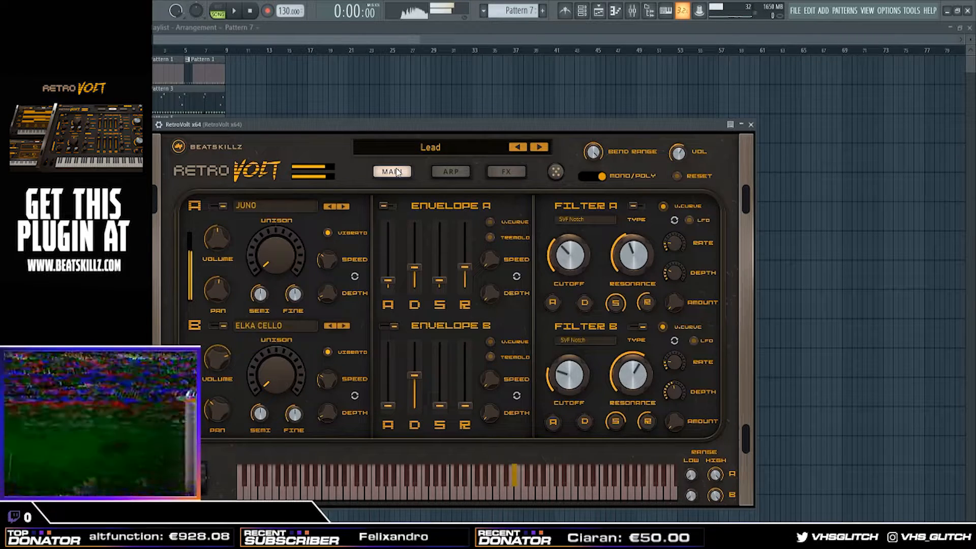
- Turn on the Legato effect for the Lead preset and return to the main synth page
{"action": "left_click", "coordinate": [505, 174]}
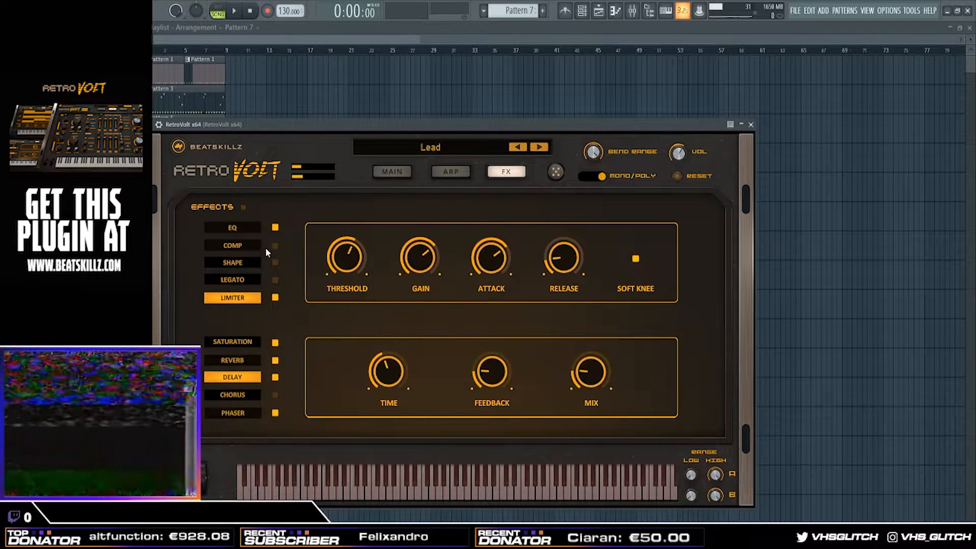
{"action": "left_click", "coordinate": [253, 281]}
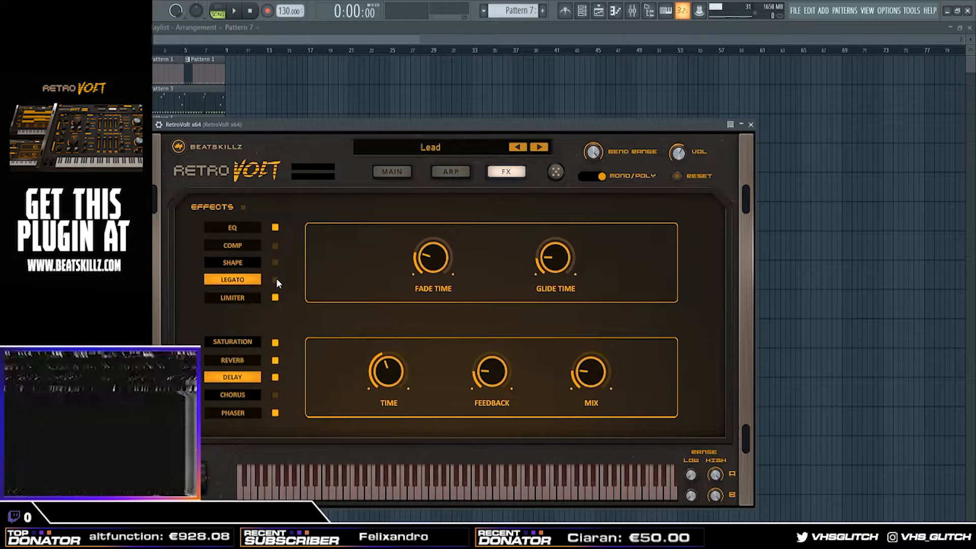
{"action": "left_click", "coordinate": [275, 280]}
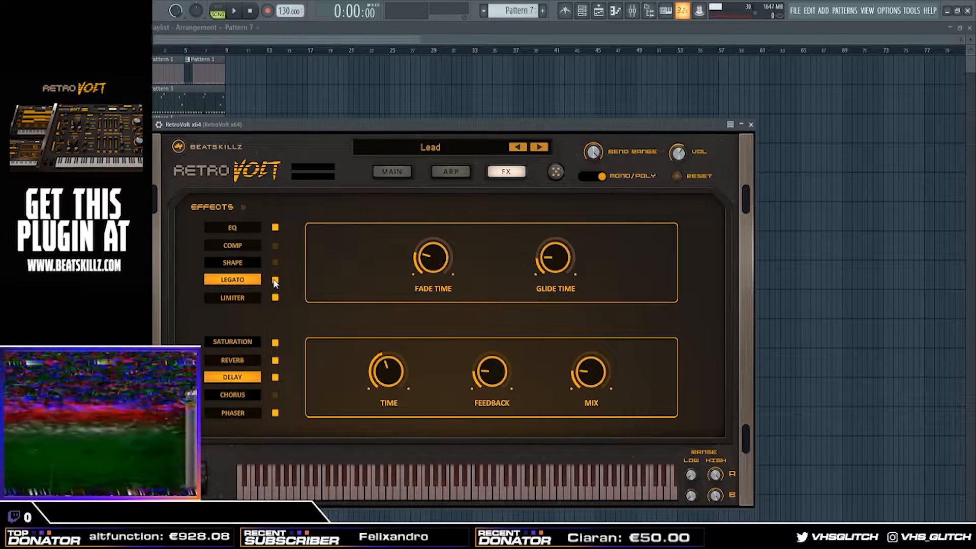
{"action": "left_click", "coordinate": [401, 175]}
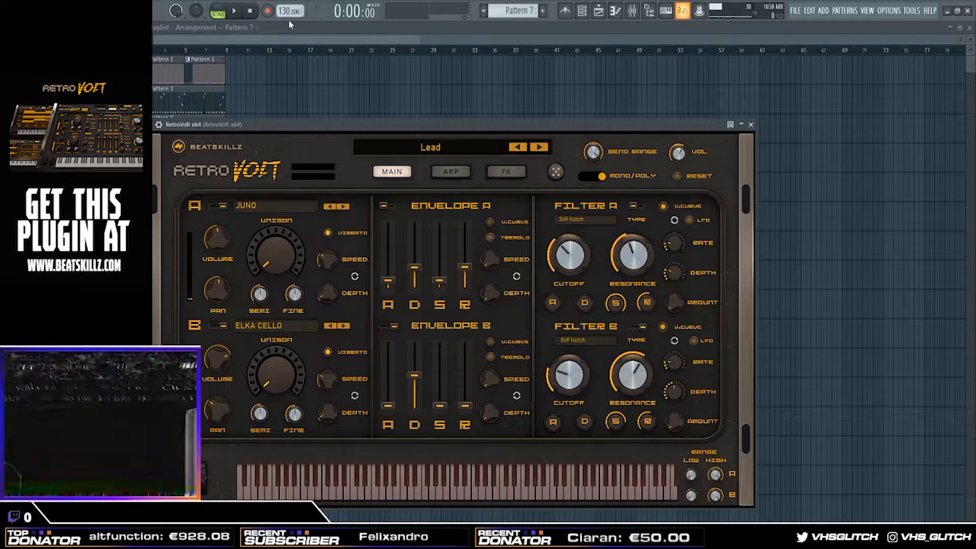
- Record a lead melody into Pattern 8 over the arrangement, stop playback and keep Pattern 8 selected
{"action": "key", "text": "space"}
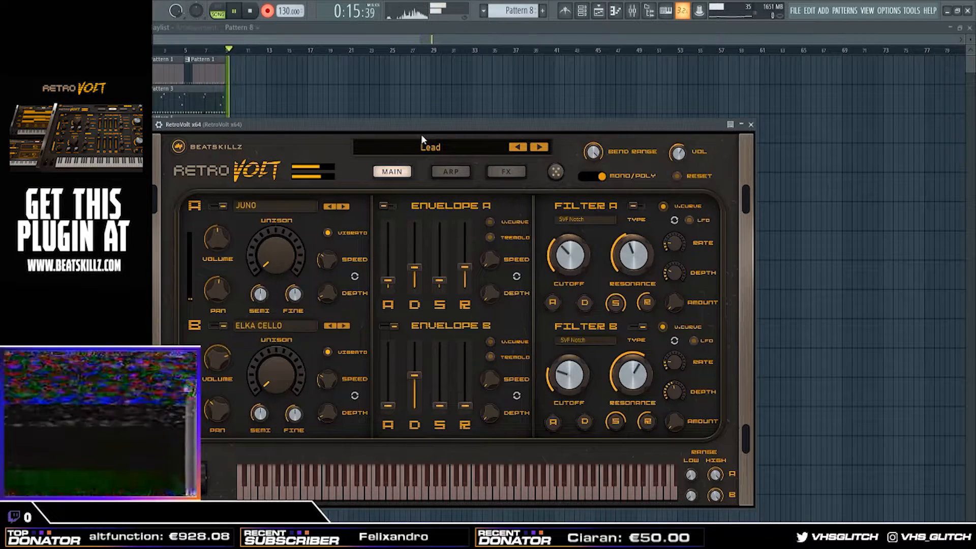
{"action": "key", "text": "space"}
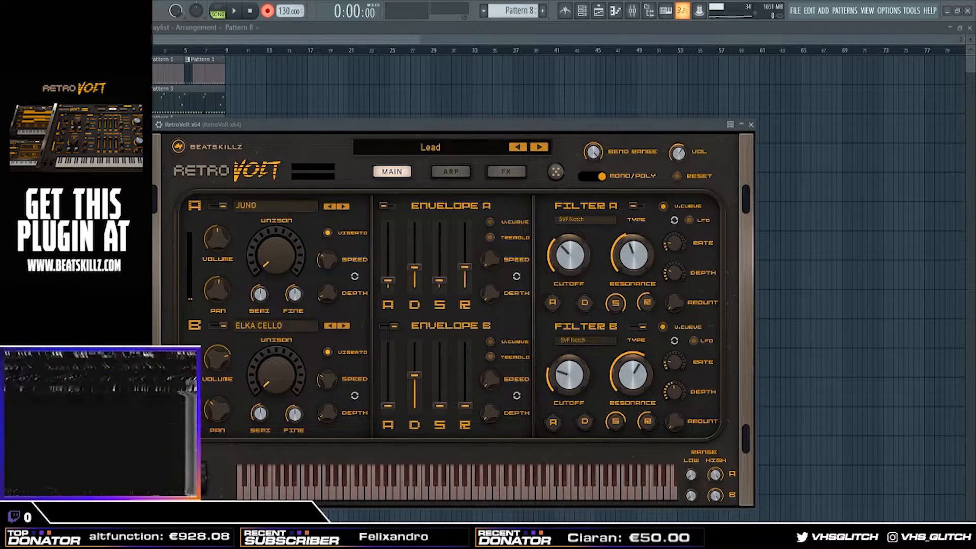
{"action": "key", "text": "KP_Add"}
{"action": "key", "text": "KP_Add"}
{"action": "key", "text": "KP_Subtract"}
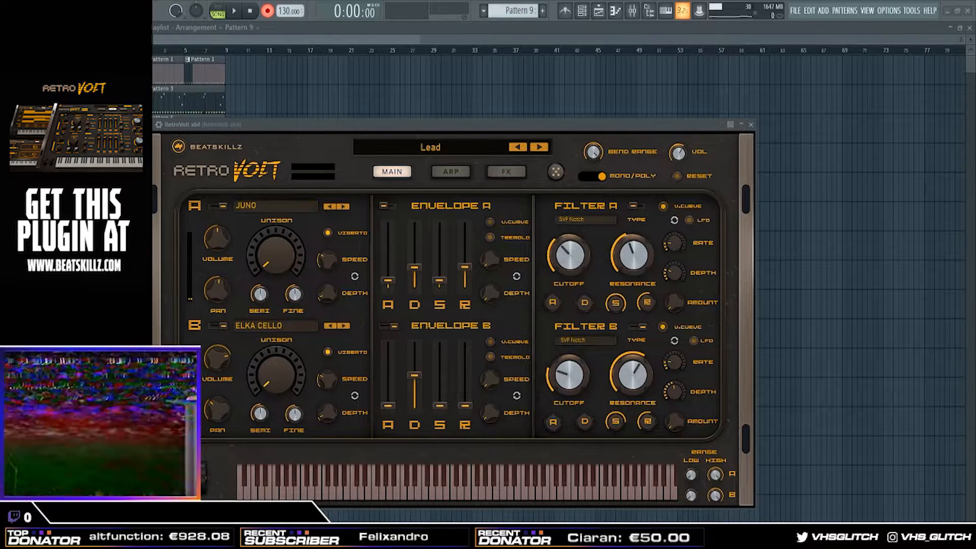
- Examine the recorded Pattern 8 lead notes in the piano roll, with all notes selected
{"action": "key", "text": "F7"}
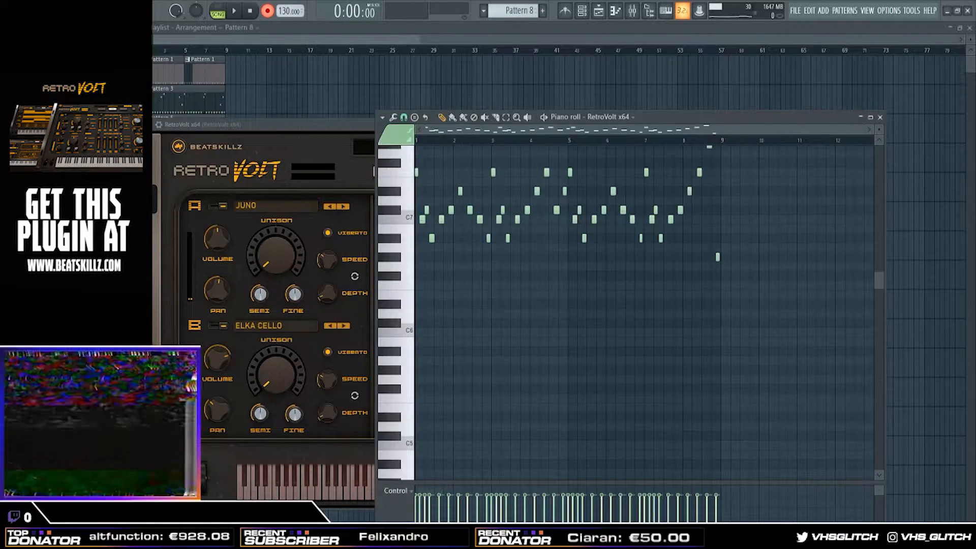
{"action": "key", "text": "F7"}
{"action": "key", "text": "F7"}
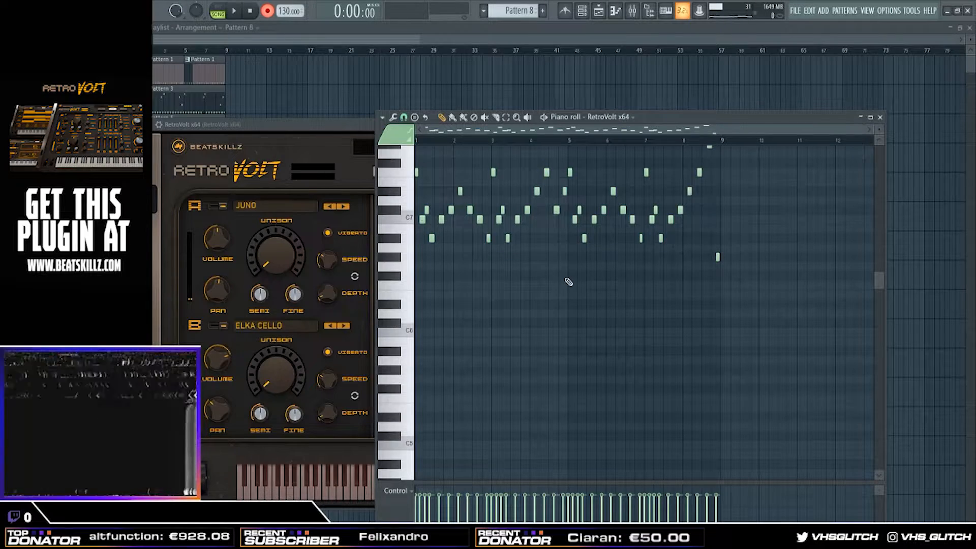
{"action": "key", "text": "ctrl+a"}
{"action": "scroll", "coordinate": [584, 319], "scroll_direction": "up", "scroll_amount": 3}
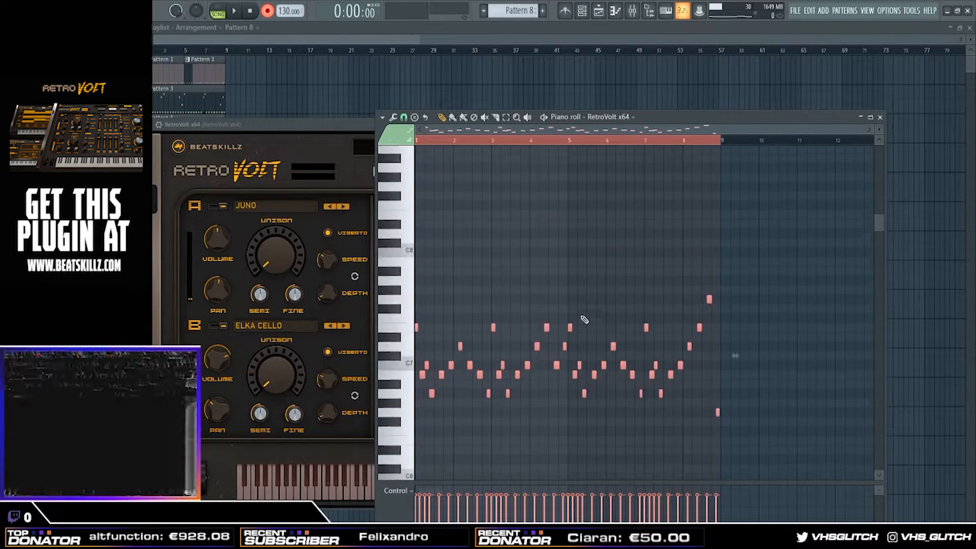
{"action": "scroll", "coordinate": [582, 320], "scroll_direction": "down", "scroll_amount": 2}
{"action": "scroll", "coordinate": [517, 422], "scroll_direction": "up", "scroll_amount": 6, "text": "ctrl"}
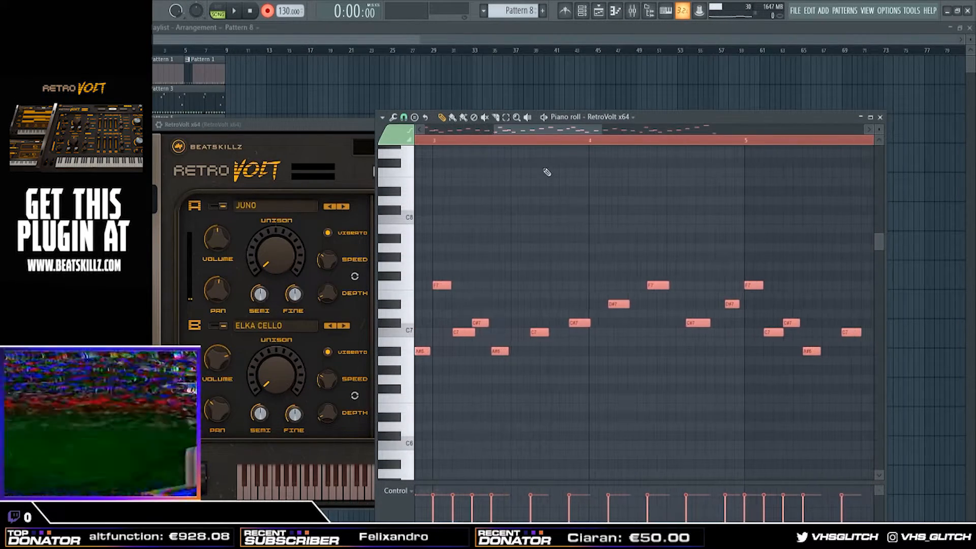
{"action": "left_click_drag", "start_coordinate": [559, 130], "coordinate": [408, 135]}
{"action": "scroll", "coordinate": [446, 353], "scroll_direction": "up", "scroll_amount": 6, "text": "ctrl"}
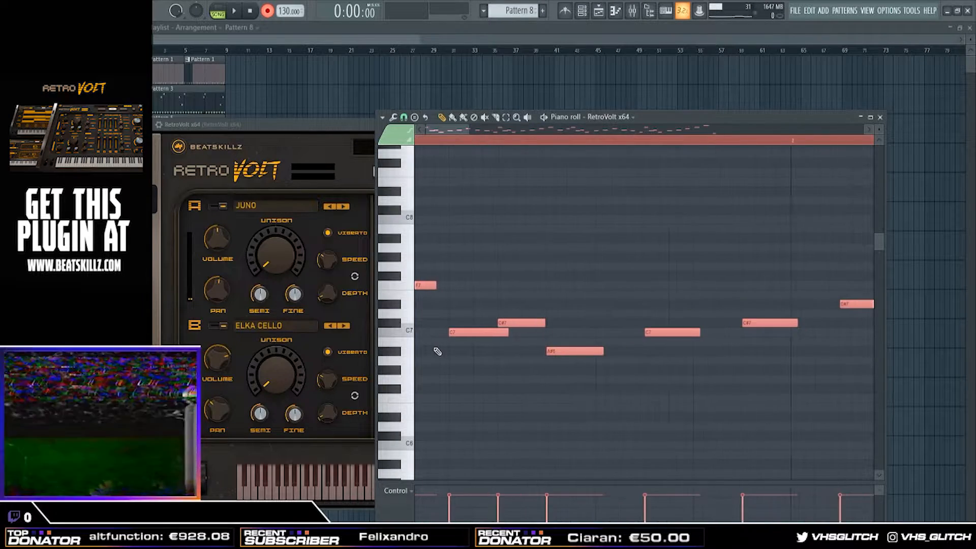
{"action": "scroll", "coordinate": [448, 353], "scroll_direction": "down", "scroll_amount": 8, "text": "ctrl"}
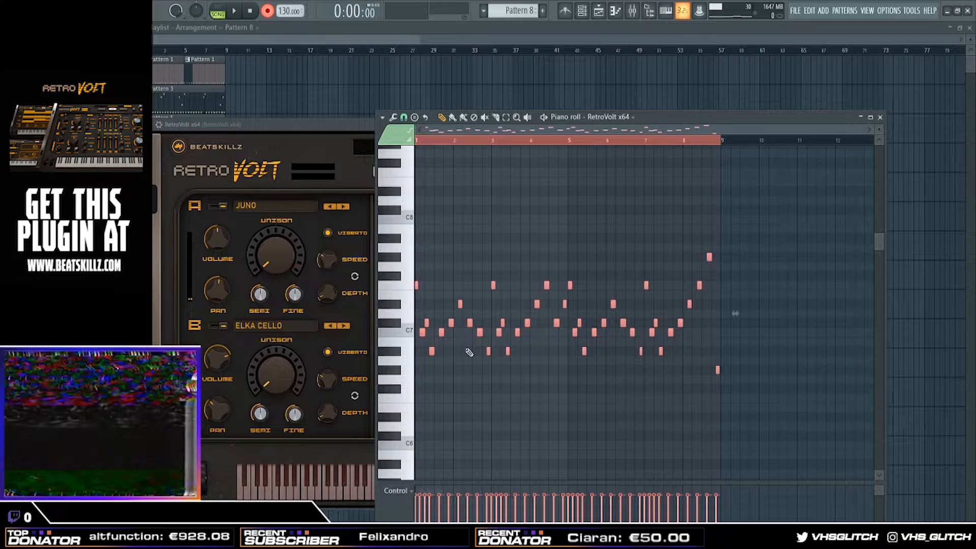
{"action": "key", "text": "ctrl+a"}
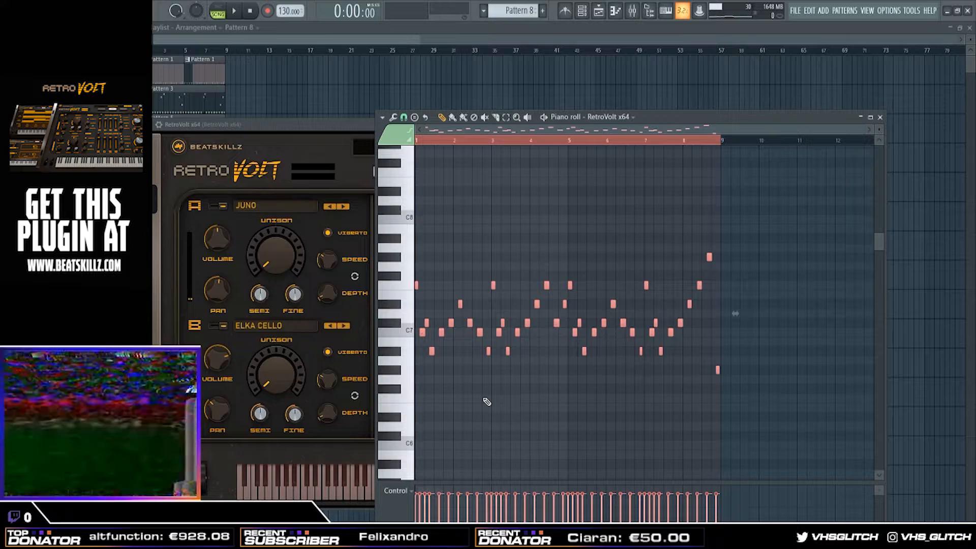
{"action": "scroll", "coordinate": [515, 418], "scroll_direction": "up", "scroll_amount": 2}
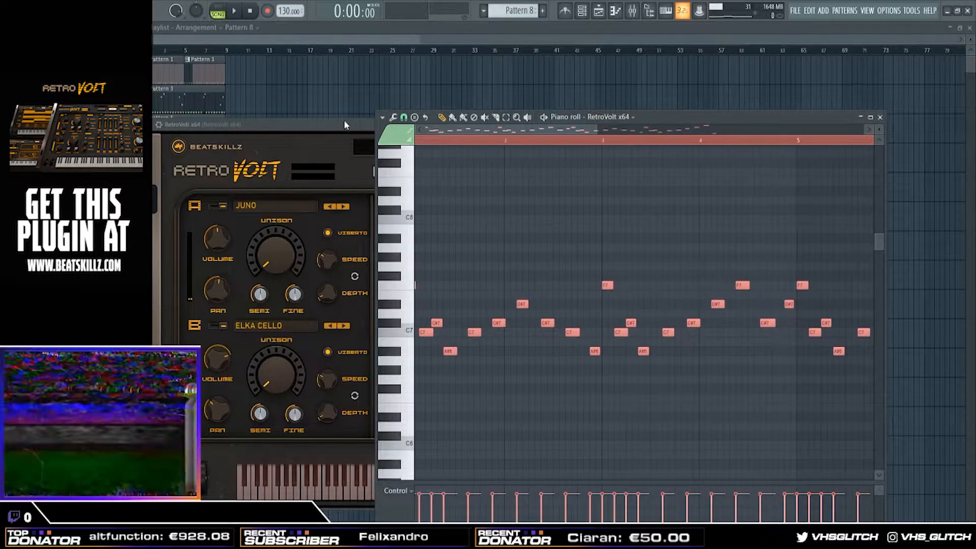
- Return to the playlist and play the arrangement with the new Pattern 8 layer
{"action": "left_click", "coordinate": [346, 42]}
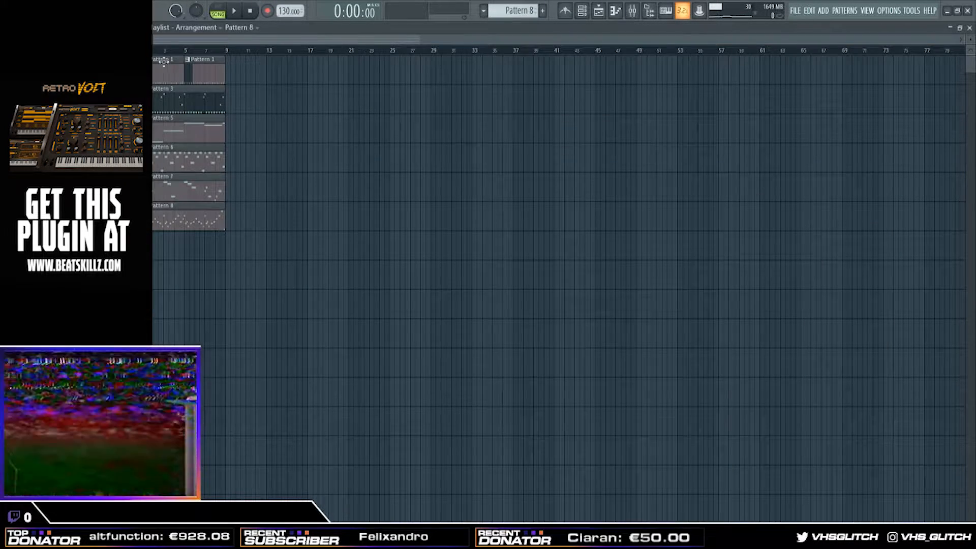
{"action": "key", "text": "space"}
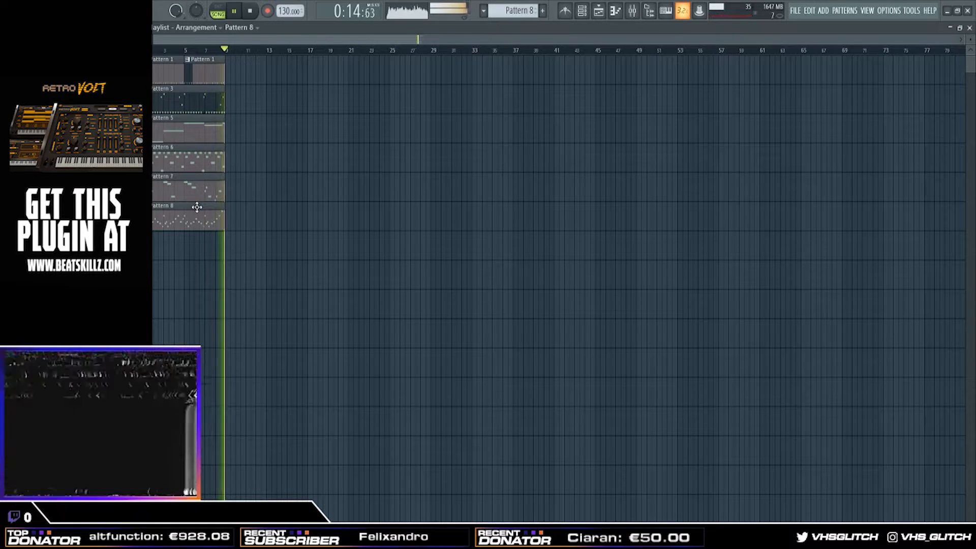
{"action": "key", "text": "space"}
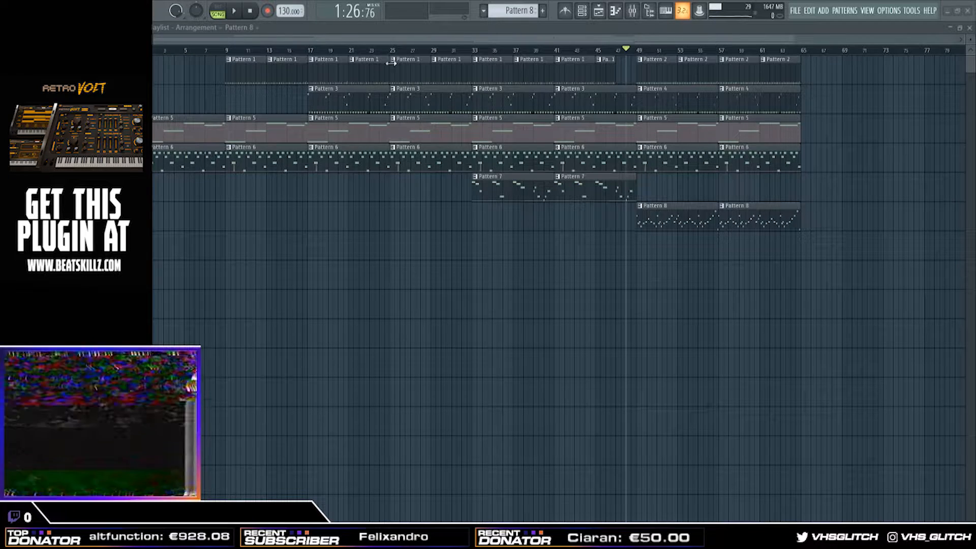
- Return the playhead to the start and preview the opening section built from Pattern 5 and Pattern 6
{"action": "left_click_drag", "start_coordinate": [646, 53], "coordinate": [153, 71]}
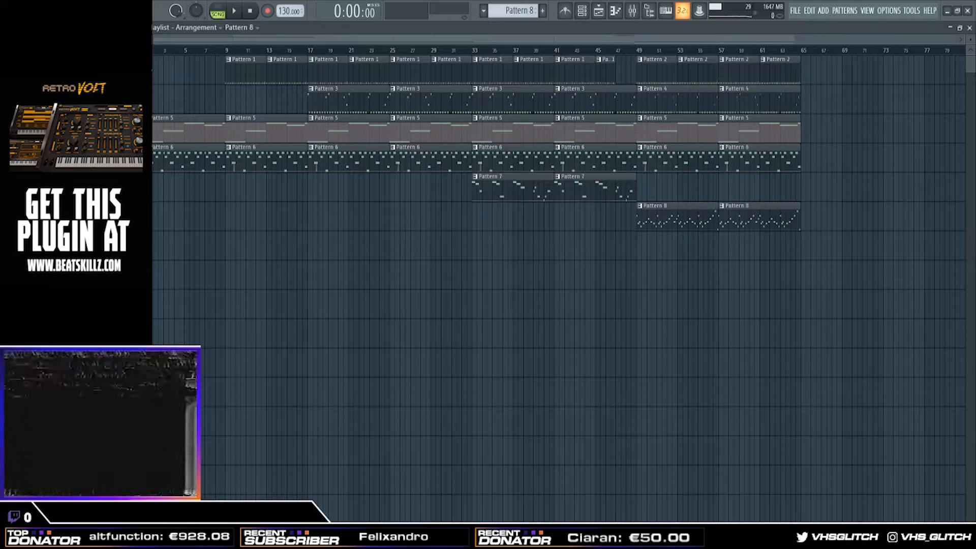
{"action": "left_click", "coordinate": [167, 135]}
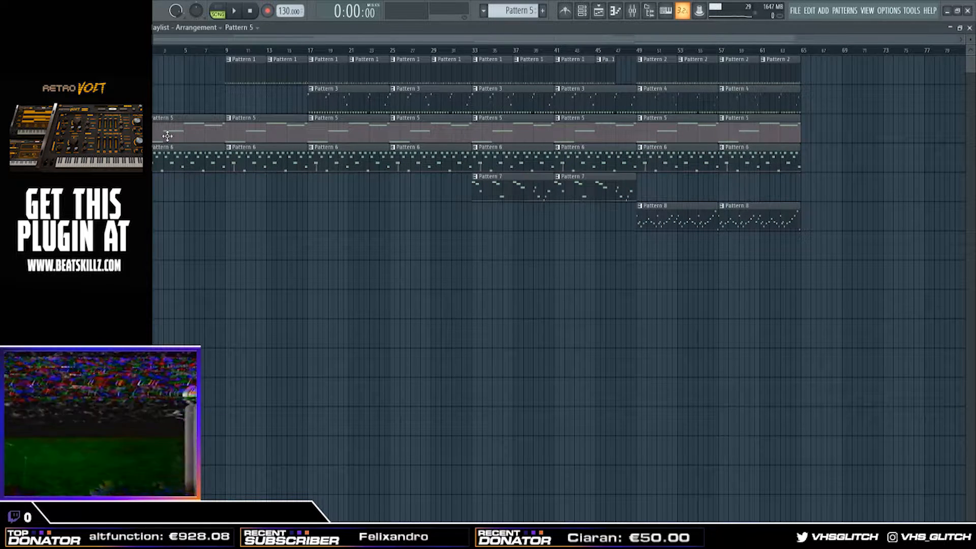
{"action": "left_click", "coordinate": [157, 160]}
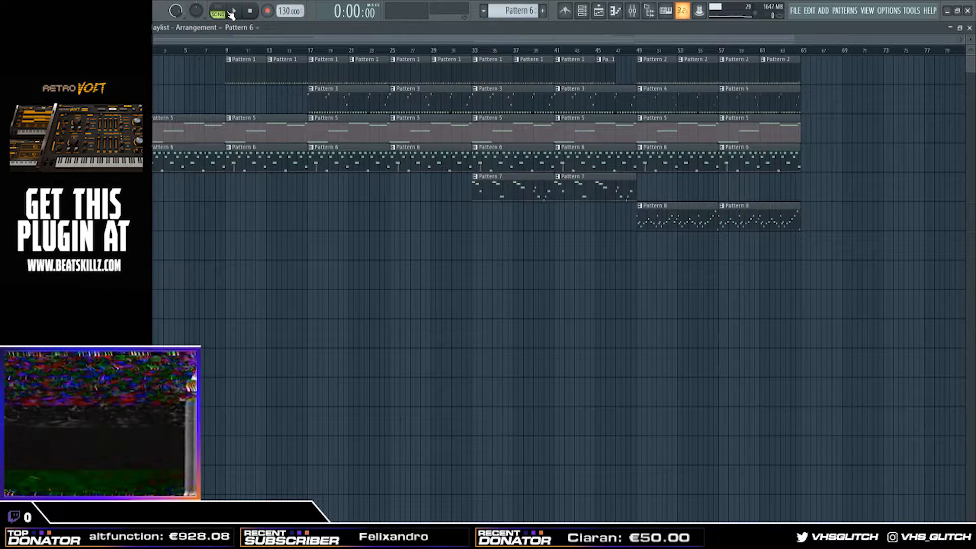
{"action": "left_click", "coordinate": [232, 11]}
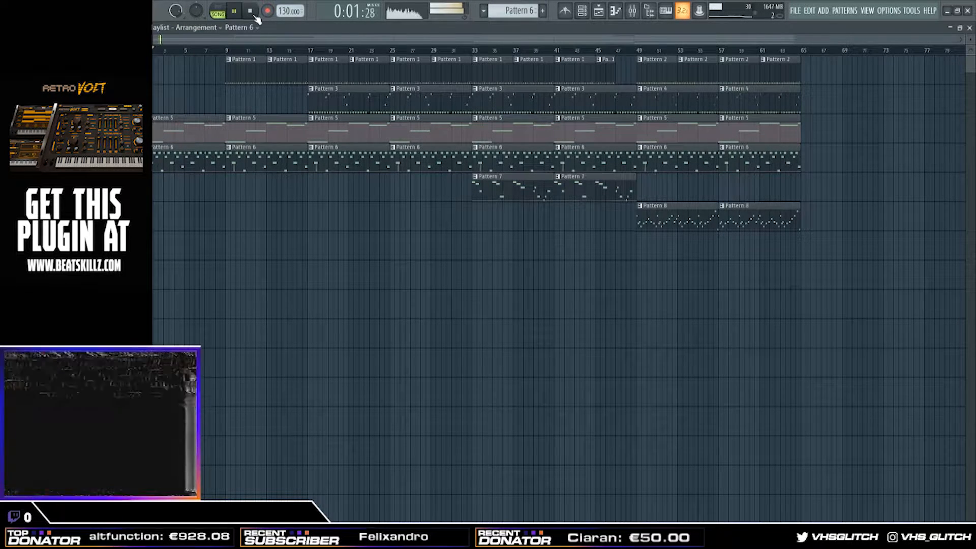
{"action": "left_click", "coordinate": [250, 11]}
- Move the playhead to bar 9 and shorten the Pattern 1 clip before bar 17 to leave a short gap
{"action": "left_click", "coordinate": [227, 50]}
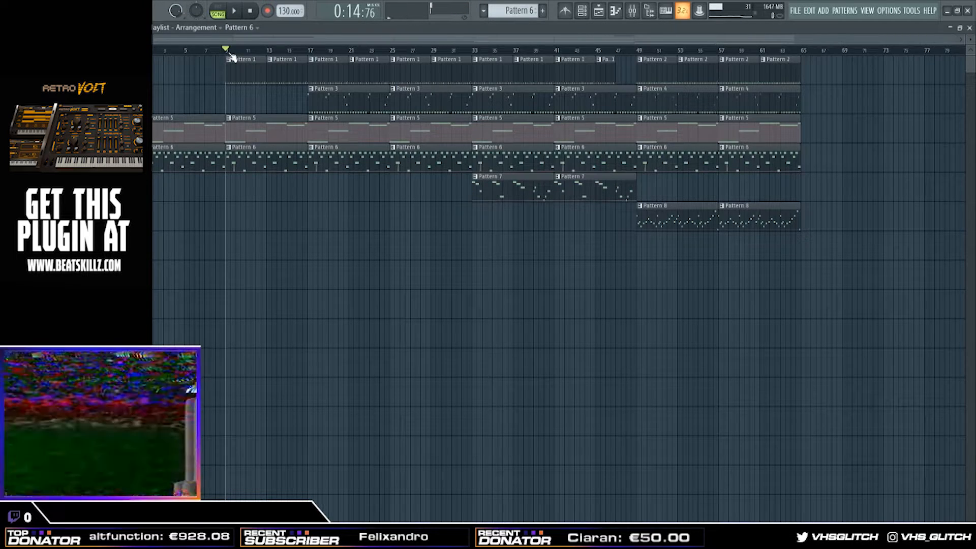
{"action": "mouse_move", "coordinate": [228, 52]}
{"action": "left_mouse_down"}
{"action": "mouse_move", "coordinate": [238, 52]}
{"action": "mouse_move", "coordinate": [230, 53]}
{"action": "left_mouse_up"}
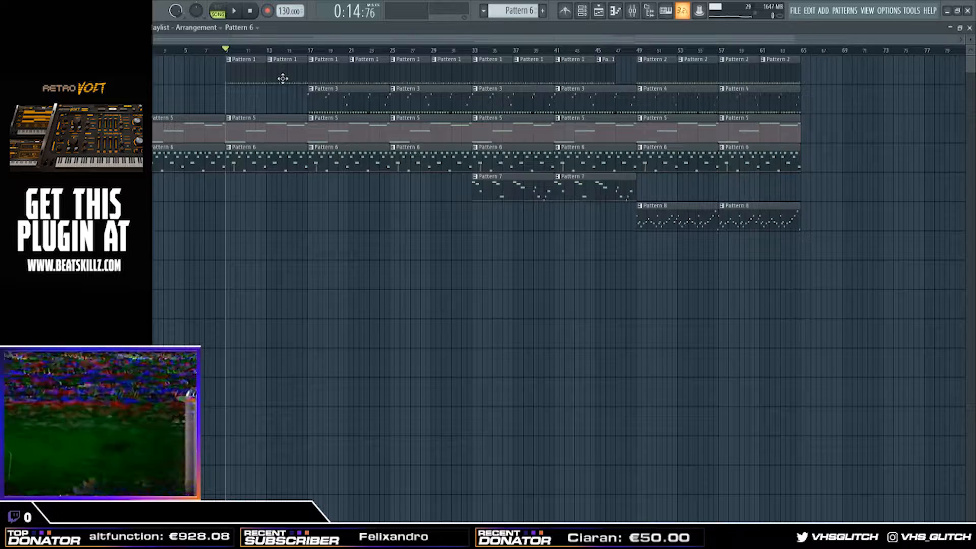
{"action": "scroll", "coordinate": [296, 73], "scroll_direction": "up", "scroll_amount": 5}
{"action": "left_click_drag", "start_coordinate": [354, 73], "coordinate": [326, 73]}
{"action": "scroll", "coordinate": [295, 97], "scroll_direction": "down", "scroll_amount": 5}
- Play the arrangement from bar 9, jump ahead to about bar 16 and listen to the transition into bar 17
{"action": "key", "text": "space"}
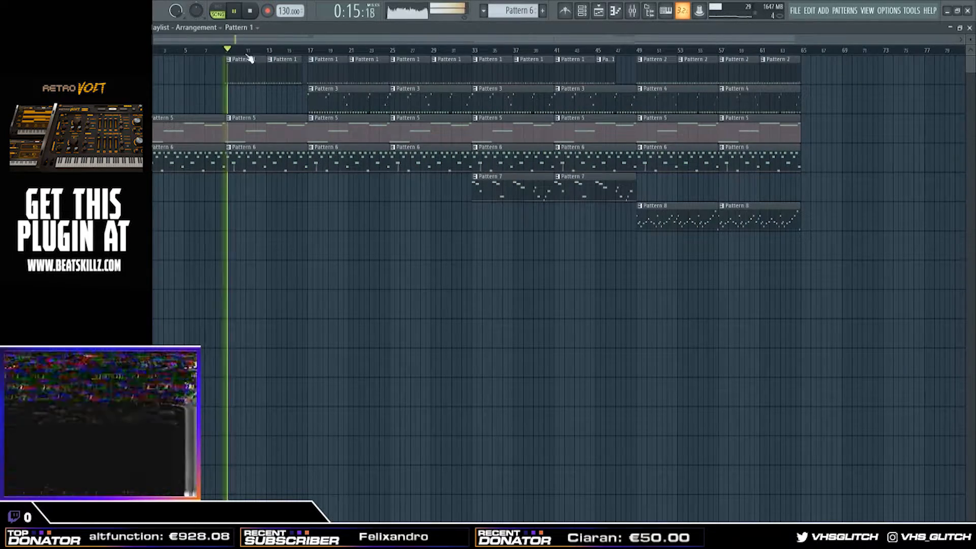
{"action": "left_click", "coordinate": [295, 51]}
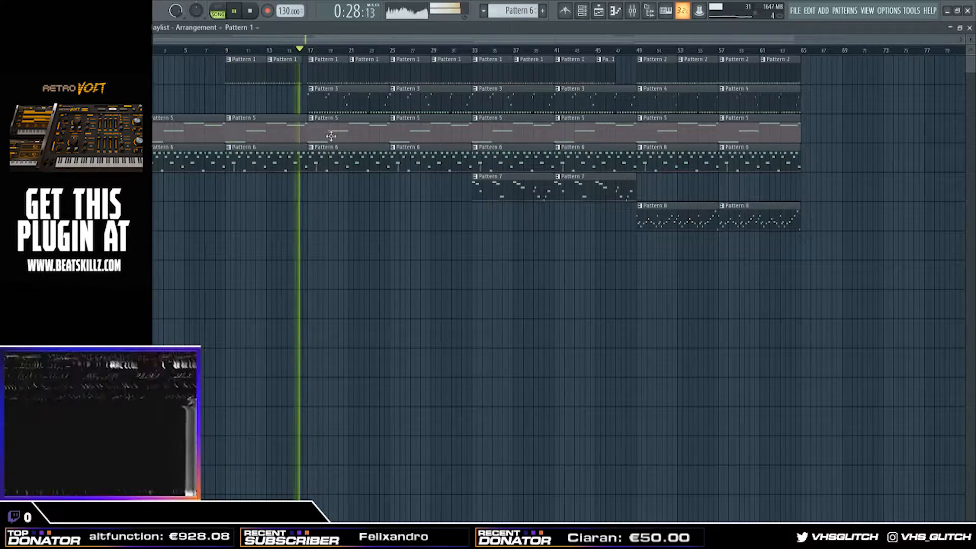
{"action": "scroll", "coordinate": [296, 137], "scroll_direction": "up", "scroll_amount": 4}
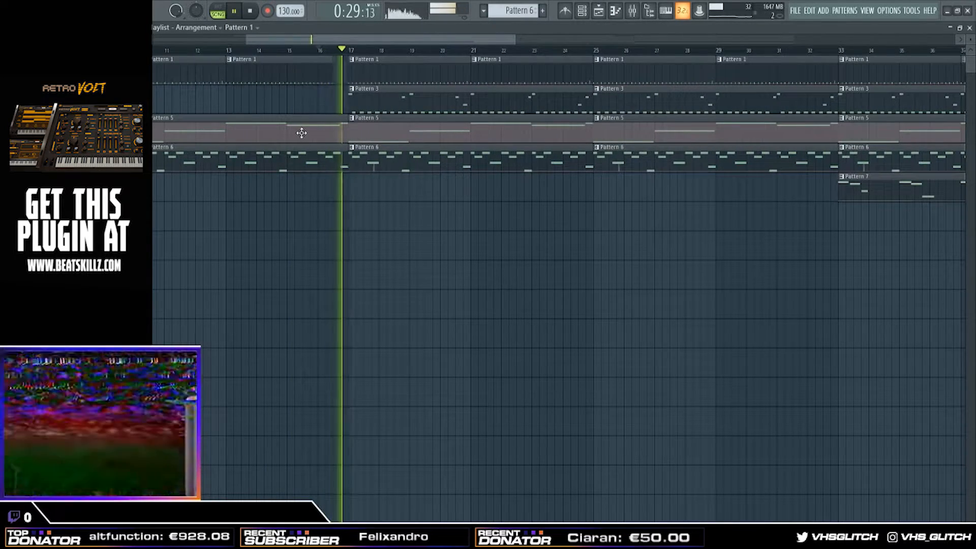
{"action": "key", "text": "space"}
{"action": "scroll", "coordinate": [297, 134], "scroll_direction": "down", "scroll_amount": 4}
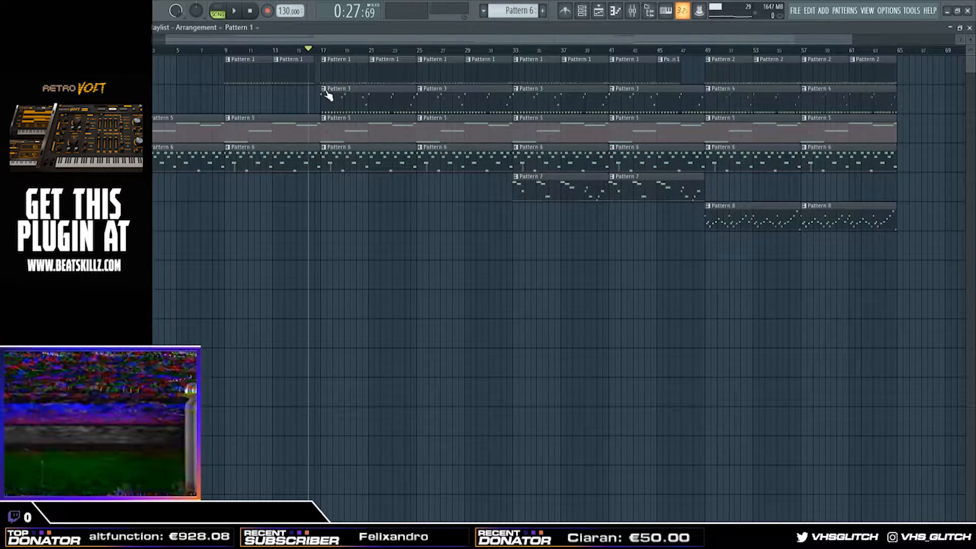
- Play the section starting at bar 17, where Pattern 3 joins the arrangement, and replay it
{"action": "left_click", "coordinate": [323, 55]}
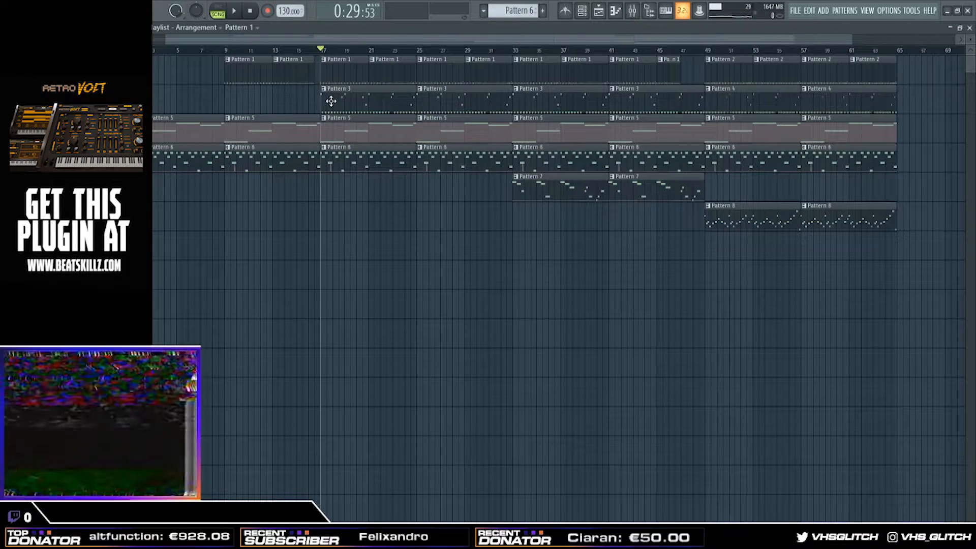
{"action": "key", "text": "space"}
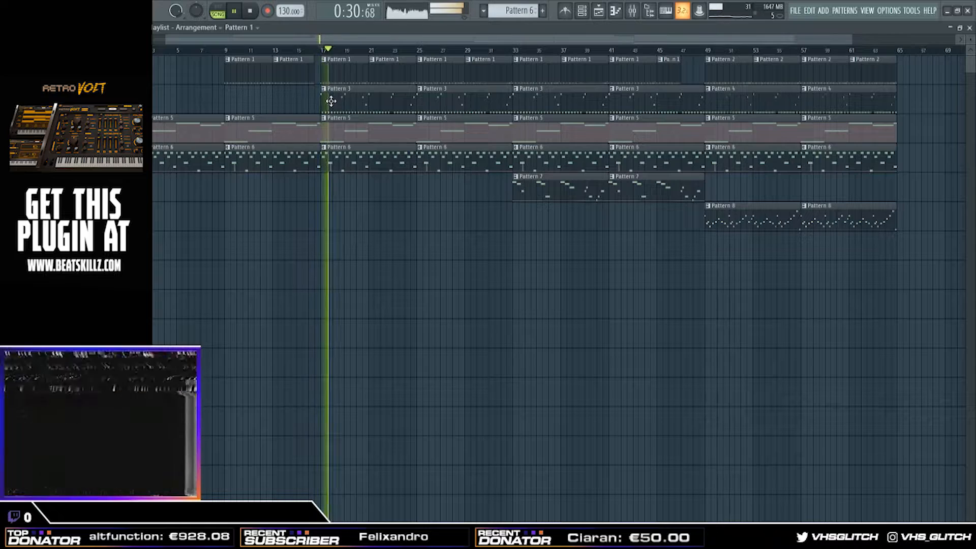
{"action": "key", "text": "space"}
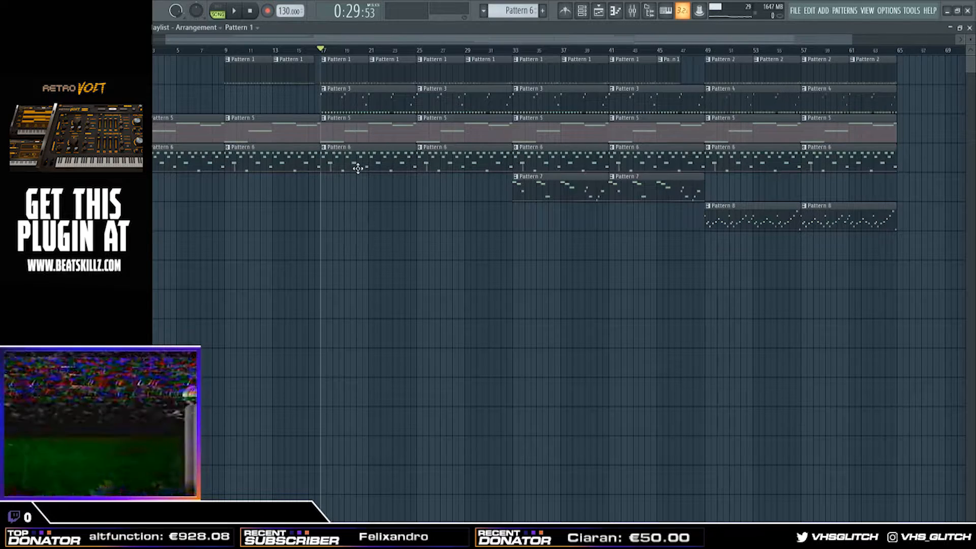
{"action": "key", "text": "space"}
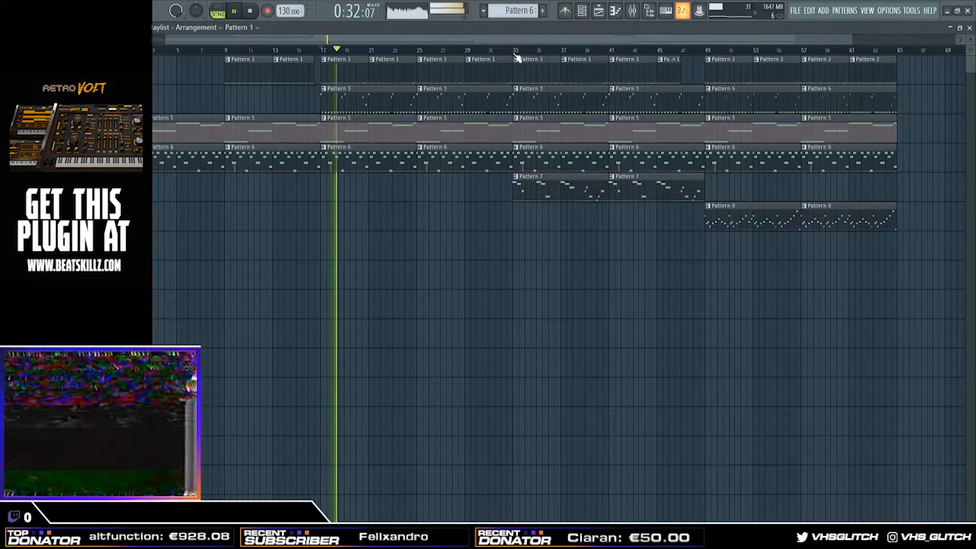
{"action": "key", "text": "space"}
- Shorten the Pattern 1 clip just before bar 33 and play the transition into the Pattern 7 section
{"action": "scroll", "coordinate": [521, 81], "scroll_direction": "up", "scroll_amount": 3}
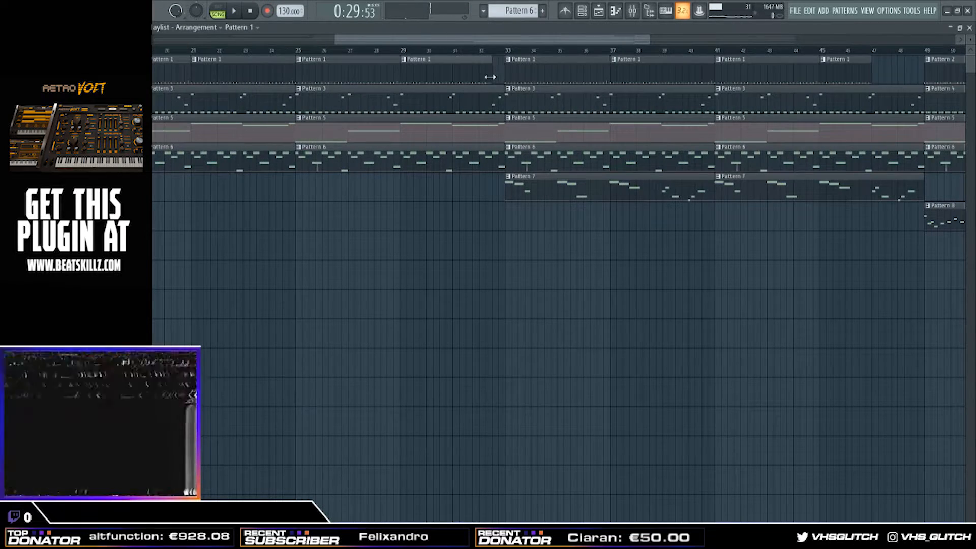
{"action": "scroll", "coordinate": [483, 86], "scroll_direction": "down", "scroll_amount": 4}
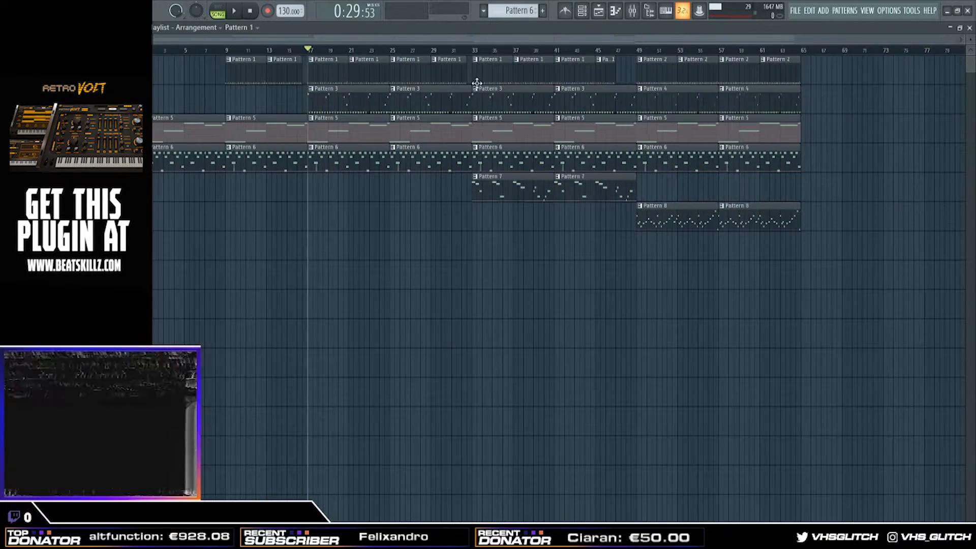
{"action": "left_click", "coordinate": [468, 50]}
{"action": "key", "text": "space"}
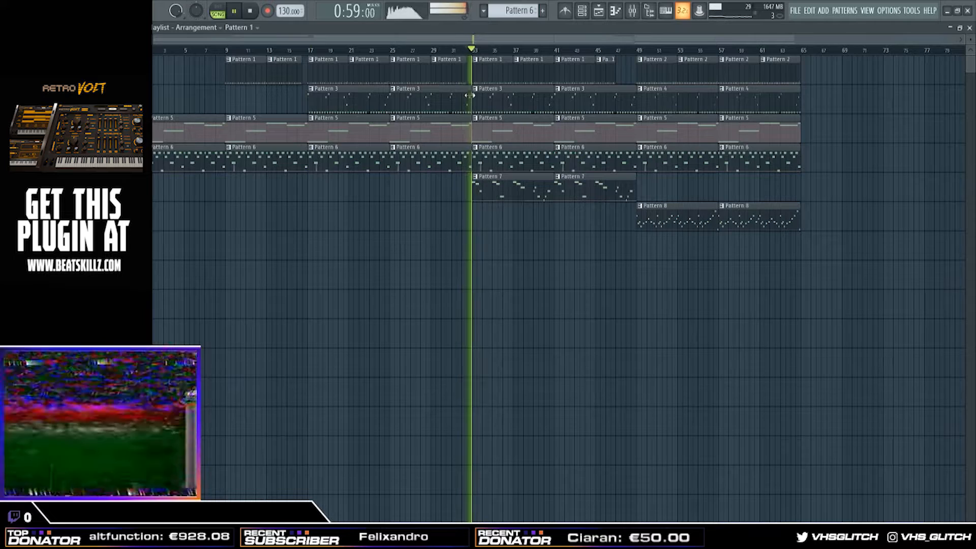
{"action": "key", "text": "space"}
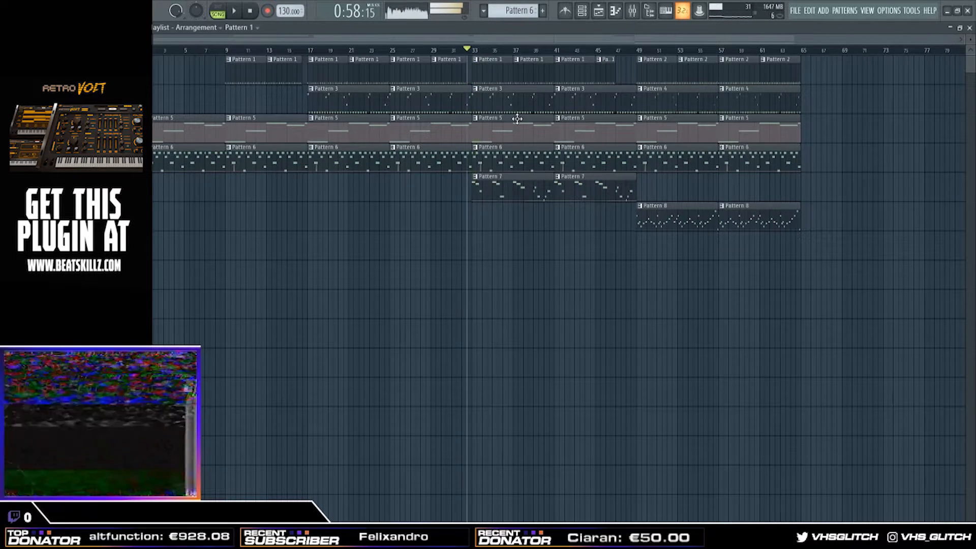
- Place the playhead at bar 33 and examine the Pattern 7 section and the Pattern 1 gap before bar 49
{"action": "left_click", "coordinate": [474, 51]}
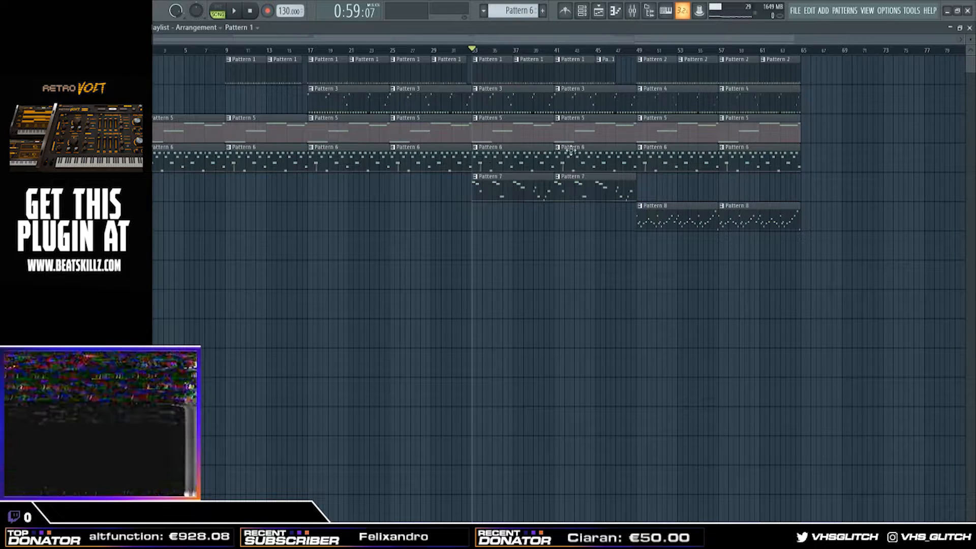
{"action": "scroll", "coordinate": [654, 99], "scroll_direction": "up", "scroll_amount": 2, "text": "ctrl"}
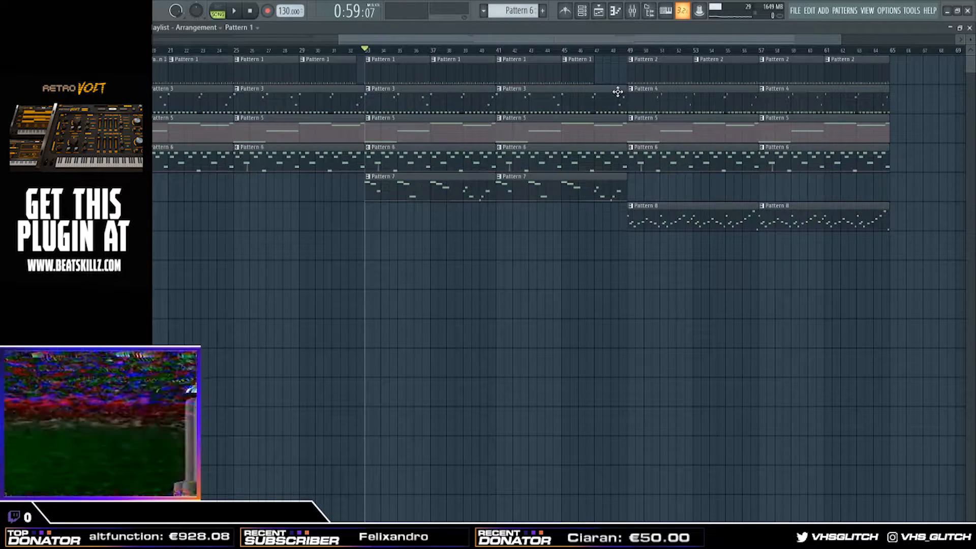
{"action": "scroll", "coordinate": [506, 176], "scroll_direction": "down", "scroll_amount": 2, "text": "ctrl"}
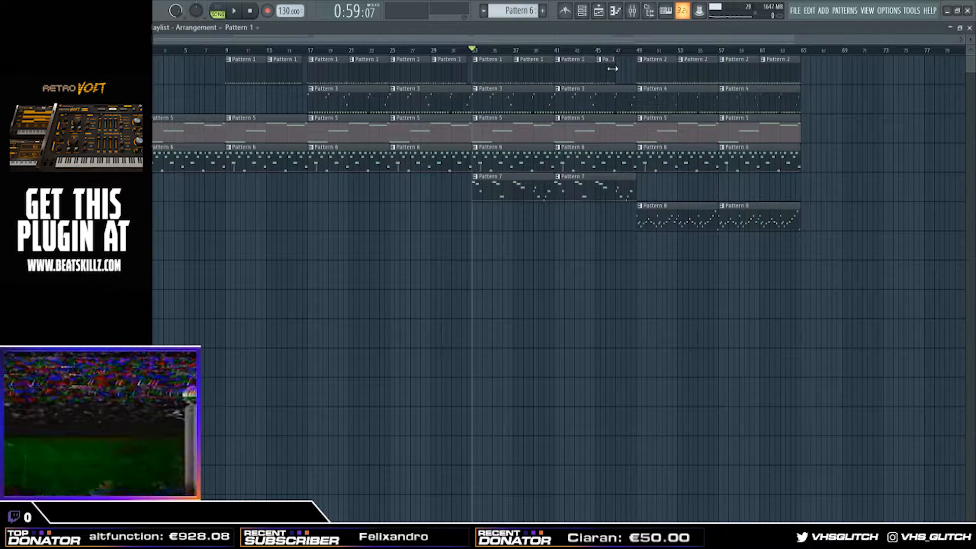
- Try extending the last Pattern 1 clip by a bar, trim it back to about bar 47, and play the transition into bar 49
{"action": "left_click_drag", "start_coordinate": [613, 68], "coordinate": [624, 69]}
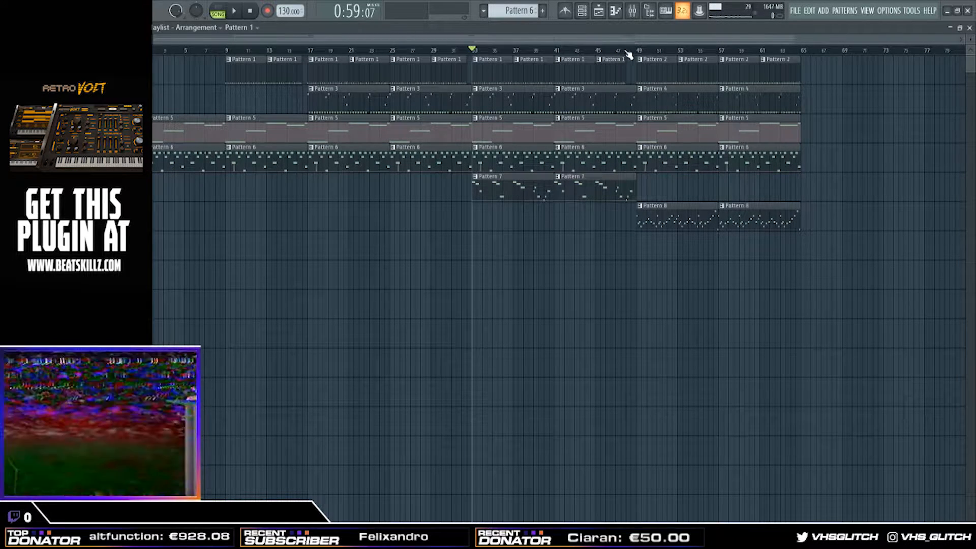
{"action": "left_click_drag", "start_coordinate": [622, 69], "coordinate": [613, 70]}
{"action": "left_click", "coordinate": [614, 49]}
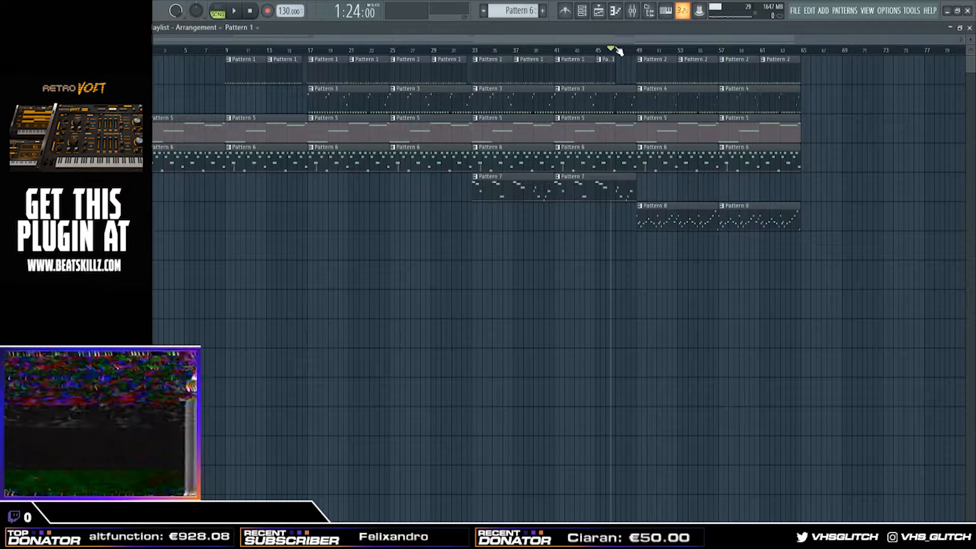
{"action": "key", "text": "space"}
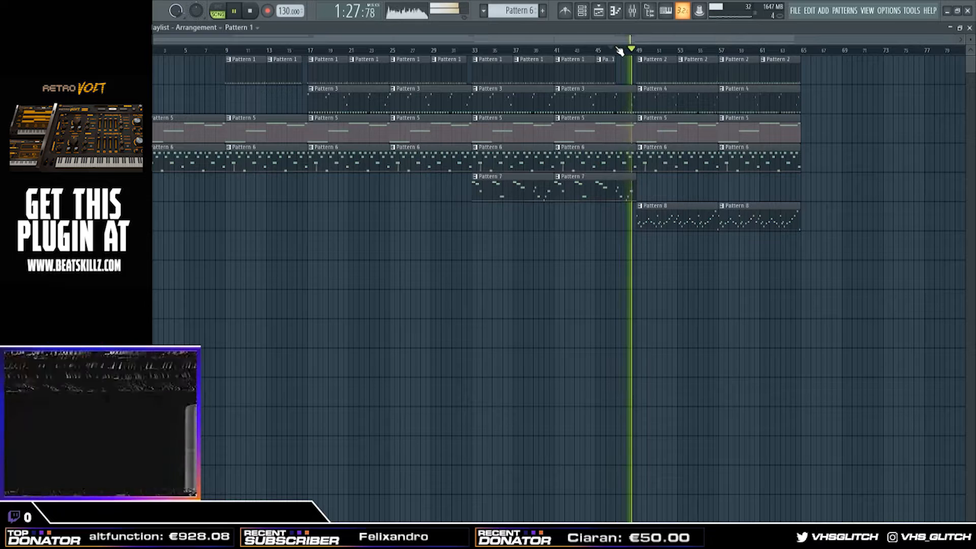
{"action": "key", "text": "space"}
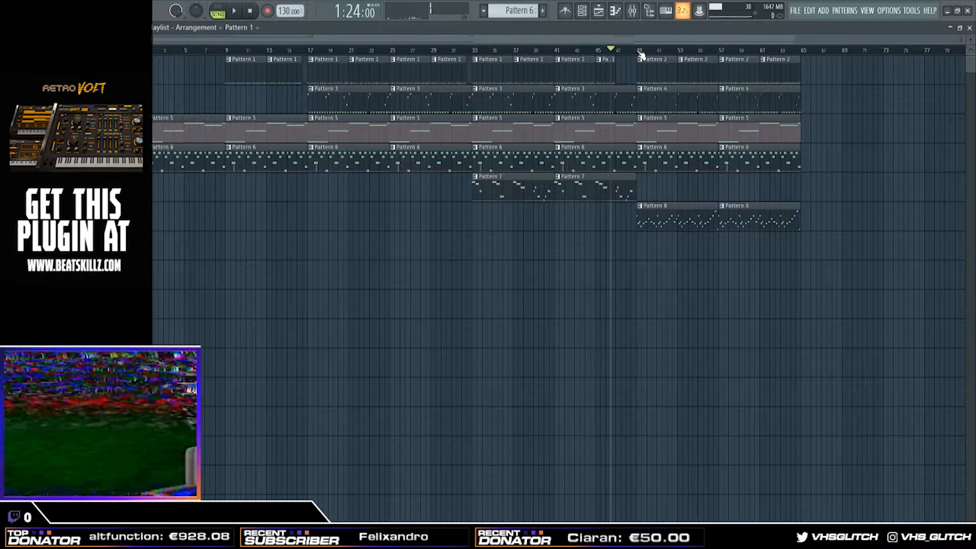
{"action": "key", "text": "space"}
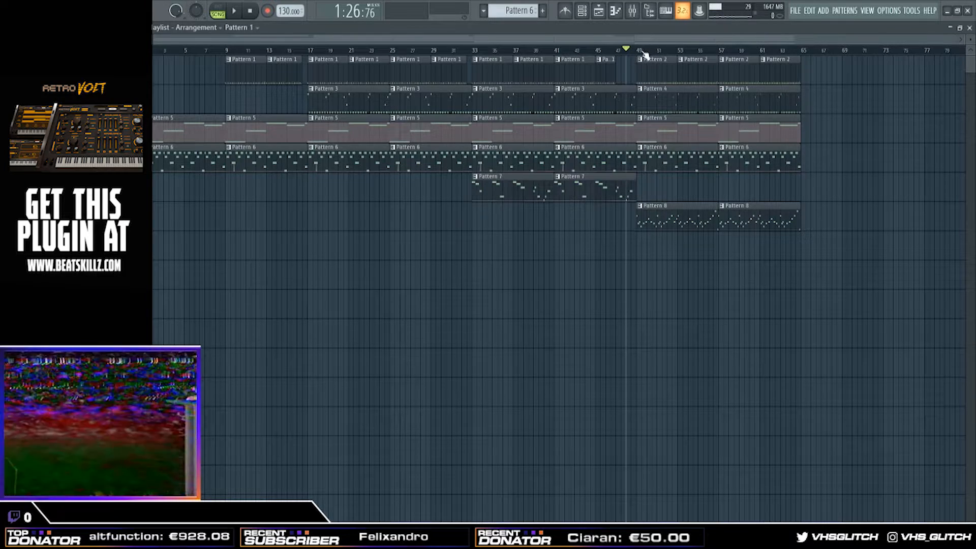
- Solo the Track 1 part and compare how Pattern 2 from bar 49 sounds against Pattern 1 from bar 41
{"action": "left_click", "coordinate": [639, 51]}
{"action": "scroll", "coordinate": [794, 145], "scroll_direction": "up", "scroll_amount": 2}
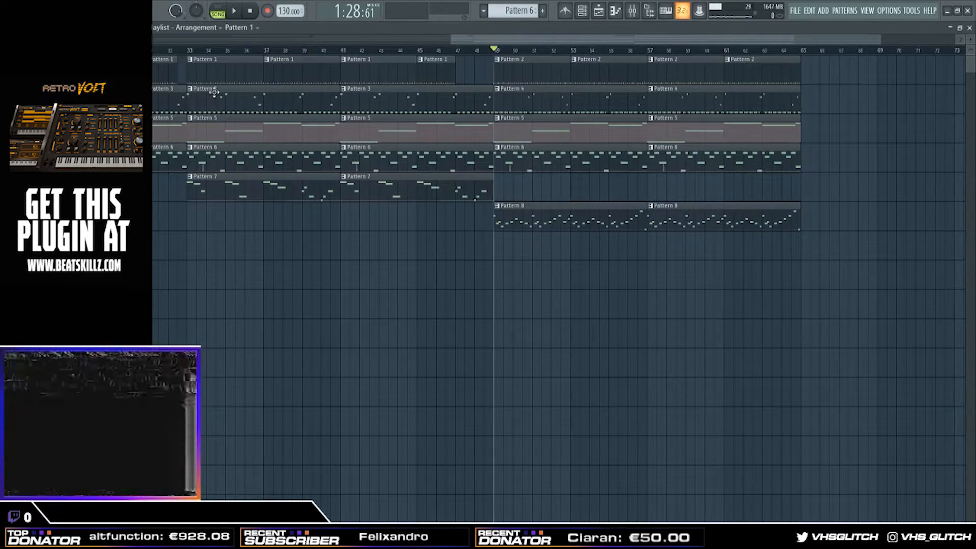
{"action": "right_click", "coordinate": [140, 79]}
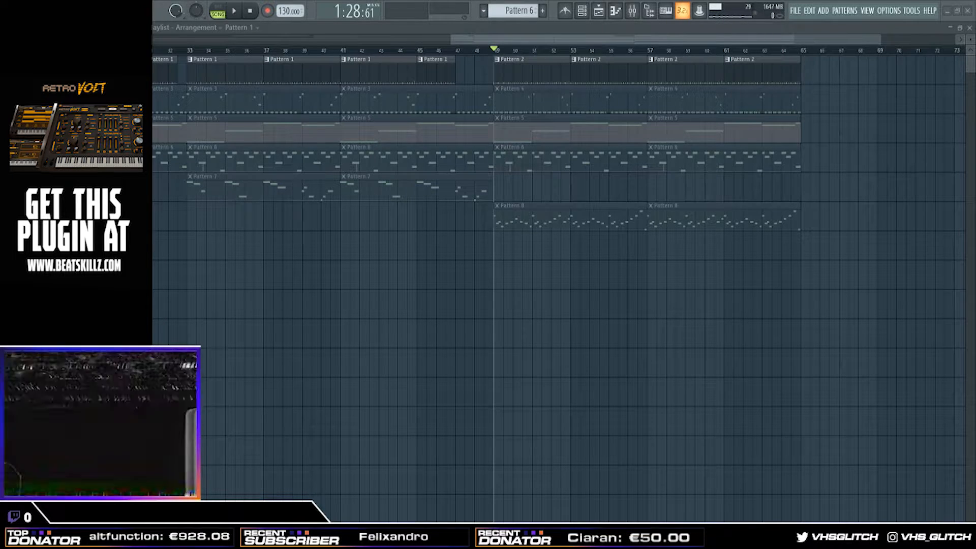
{"action": "key", "text": "space"}
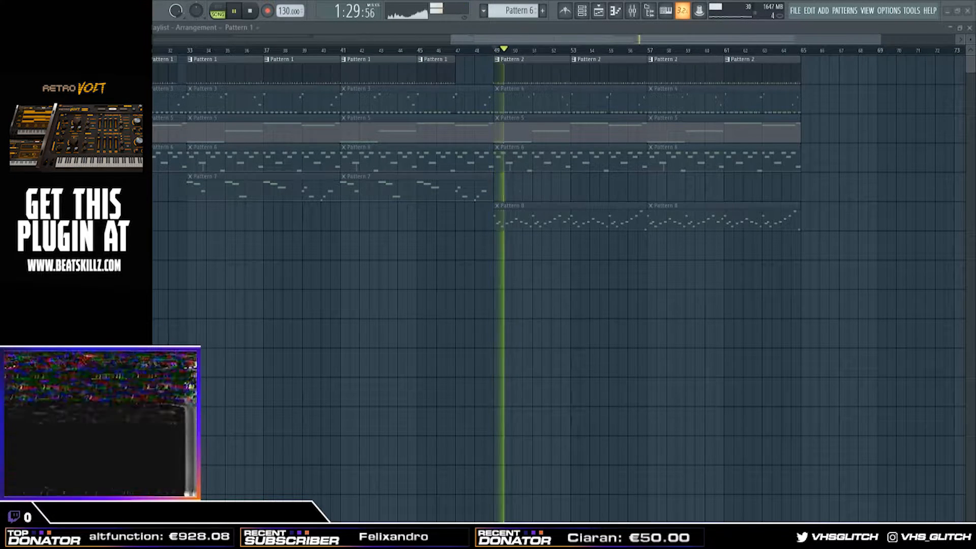
{"action": "left_click", "coordinate": [340, 51]}
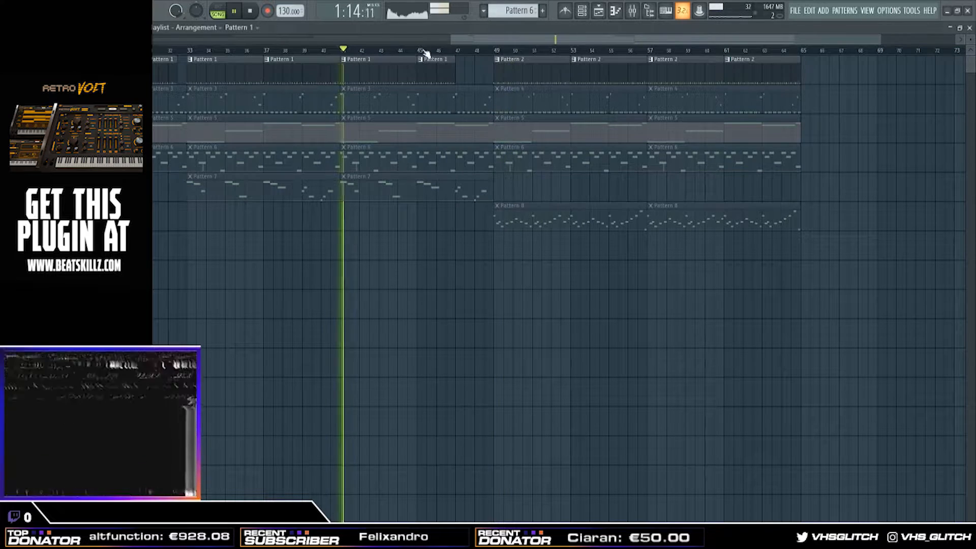
{"action": "key", "text": "space"}
{"action": "key", "text": "space"}
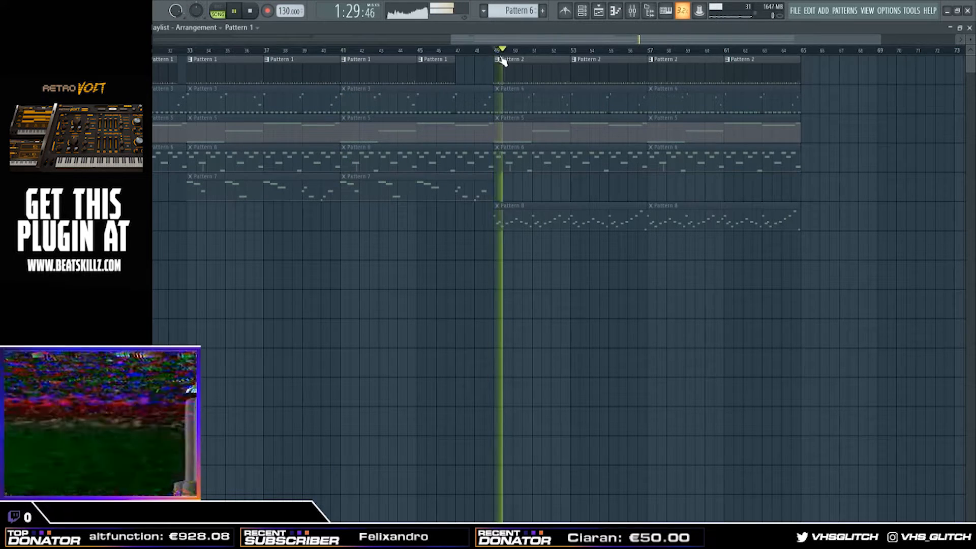
{"action": "key", "text": "space"}
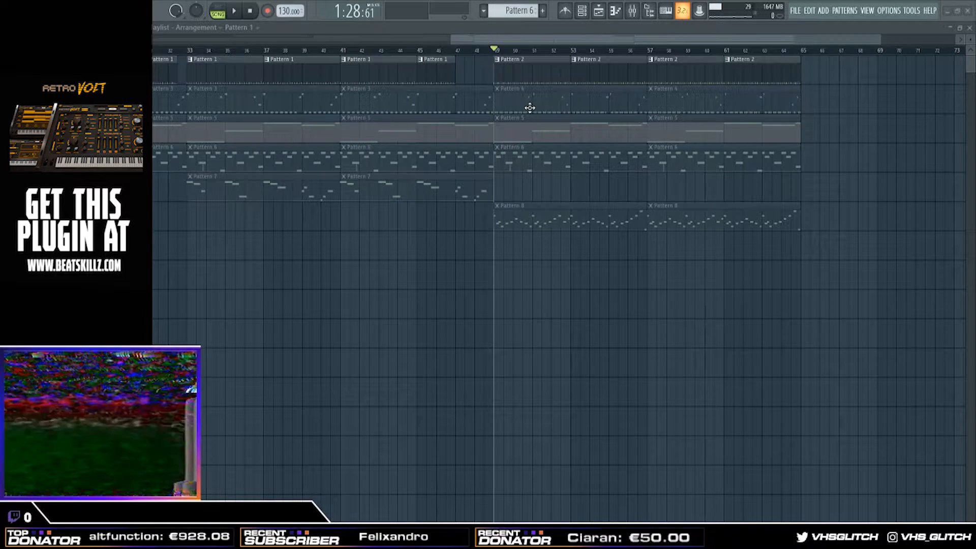
- Unmute Track 2, mute Track 1, and compare Pattern 3 from bar 41 with Pattern 4 from bar 49
{"action": "left_click", "coordinate": [137, 105]}
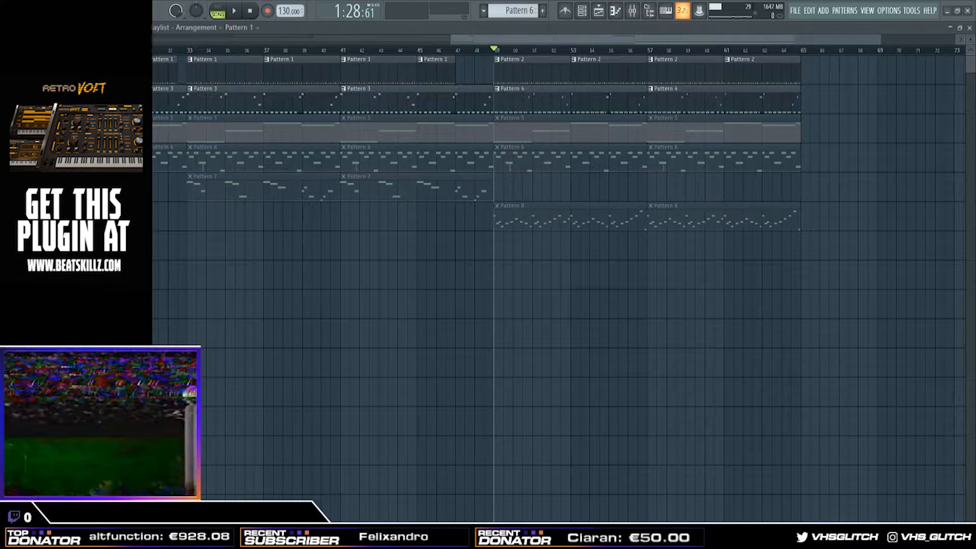
{"action": "left_click", "coordinate": [343, 51]}
{"action": "key", "text": "space"}
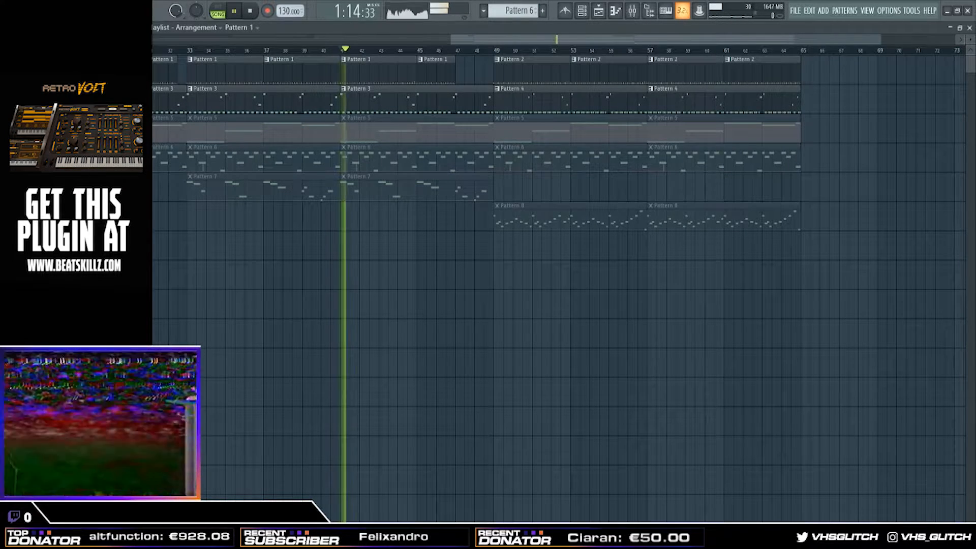
{"action": "left_click", "coordinate": [137, 75]}
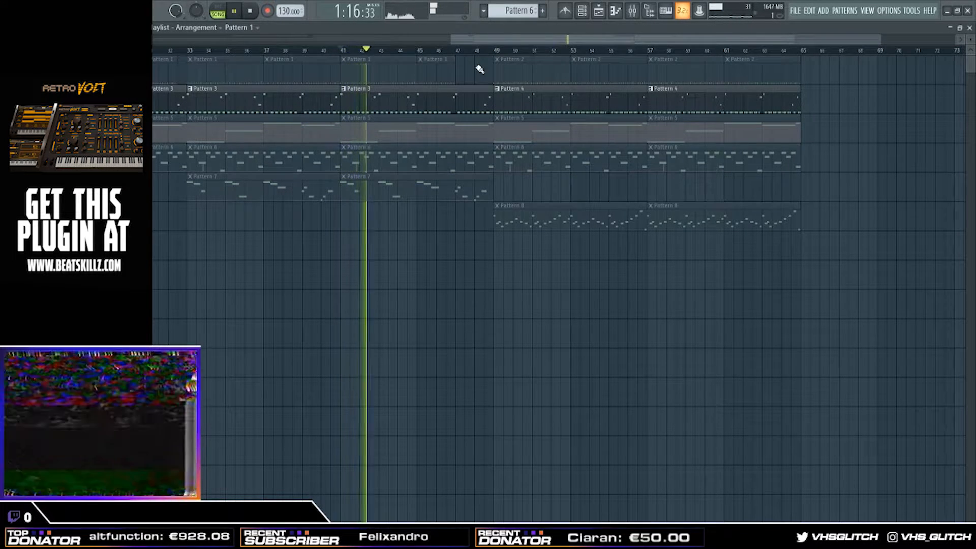
{"action": "key", "text": "space"}
{"action": "left_click", "coordinate": [496, 50]}
{"action": "key", "text": "space"}
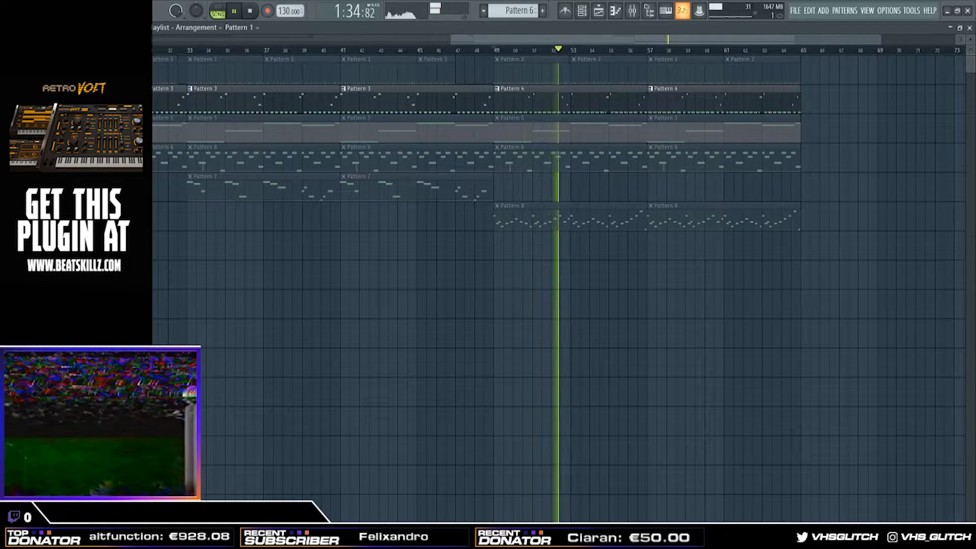
{"action": "key", "text": "space"}
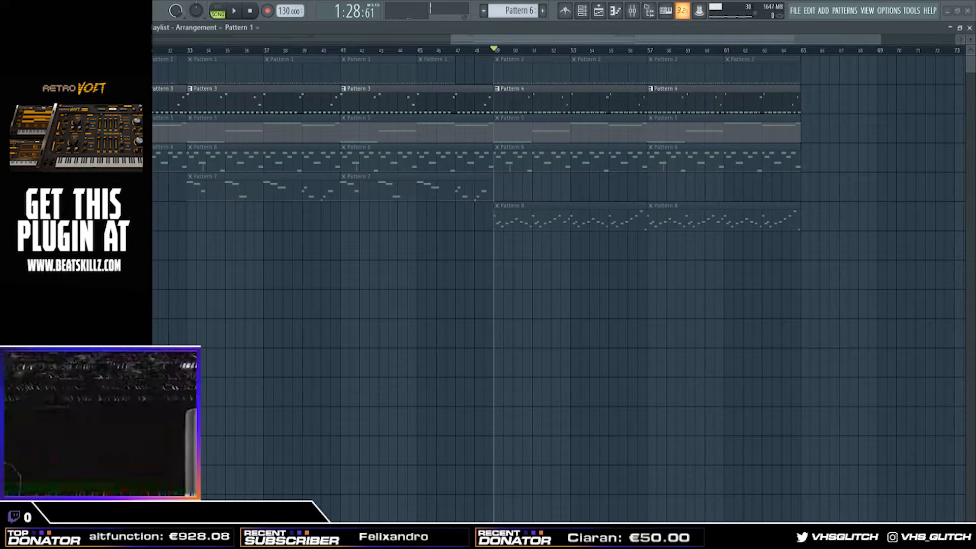
- Replay from bar 49 and unmute Track 1 to listen to Patterns 2 and 4 together
{"action": "key", "text": "space"}
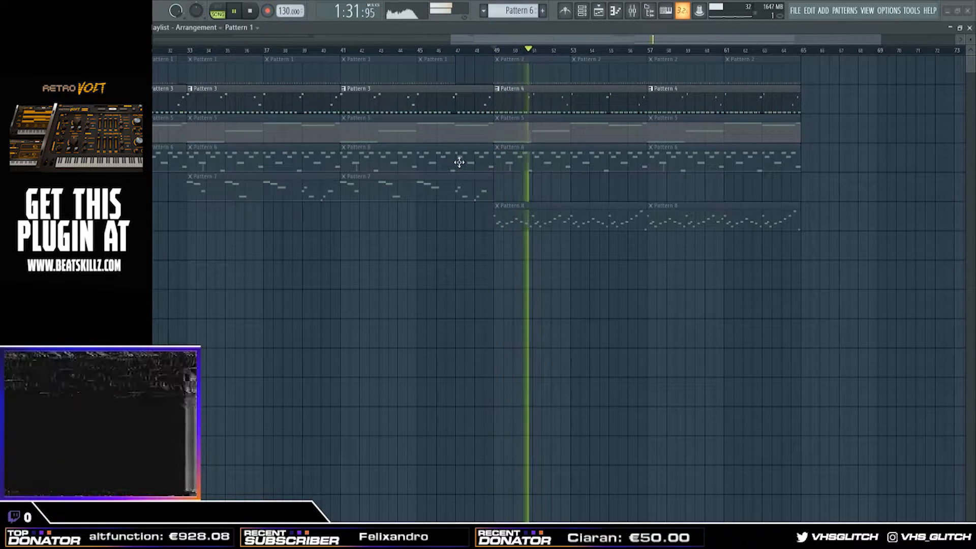
{"action": "key", "text": "space"}
{"action": "key", "text": "space"}
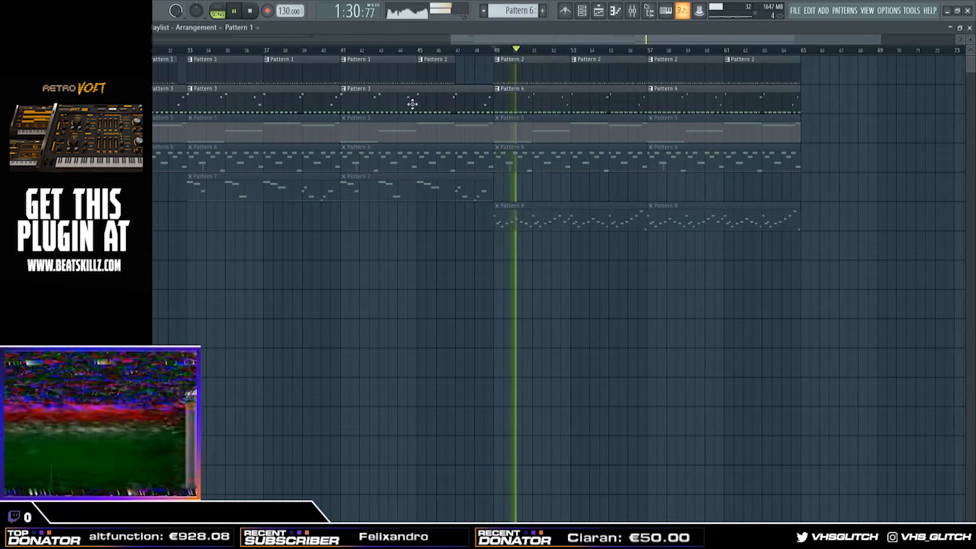
{"action": "key", "text": "space"}
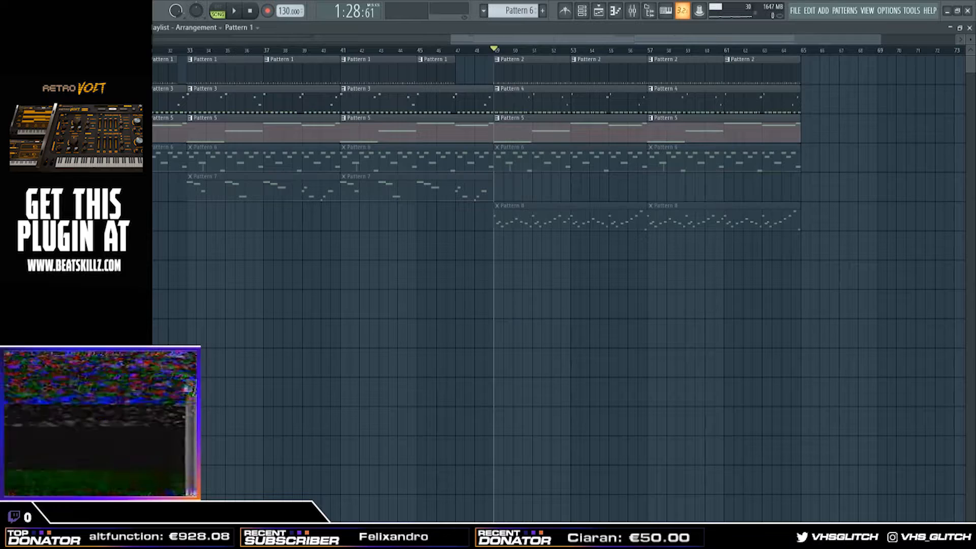
- Unmute the remaining tracks with Patterns 5 to 8 to restore the full arrangement
{"action": "left_click", "coordinate": [146, 158]}
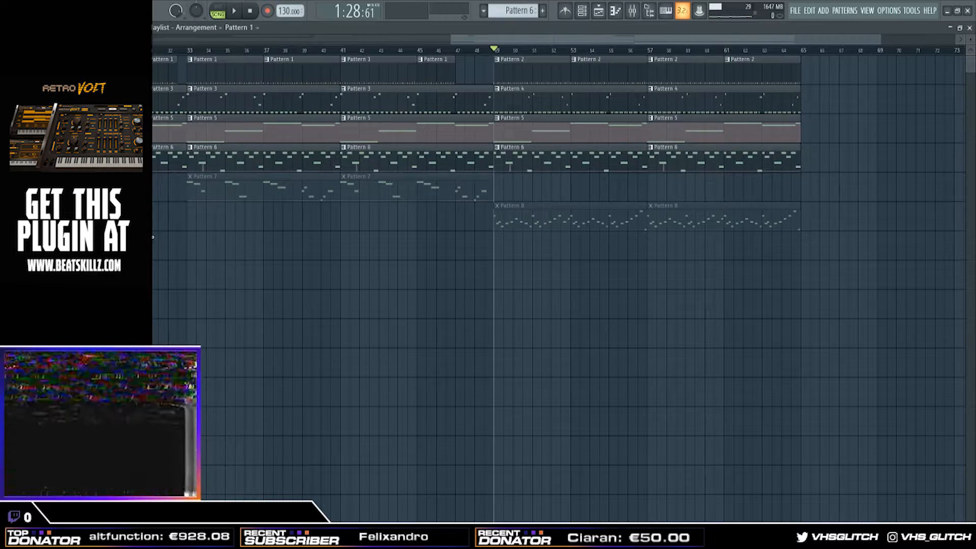
{"action": "left_click", "coordinate": [147, 217]}
{"action": "left_click", "coordinate": [146, 187]}
{"action": "scroll", "coordinate": [504, 230], "scroll_direction": "down", "scroll_amount": 2}
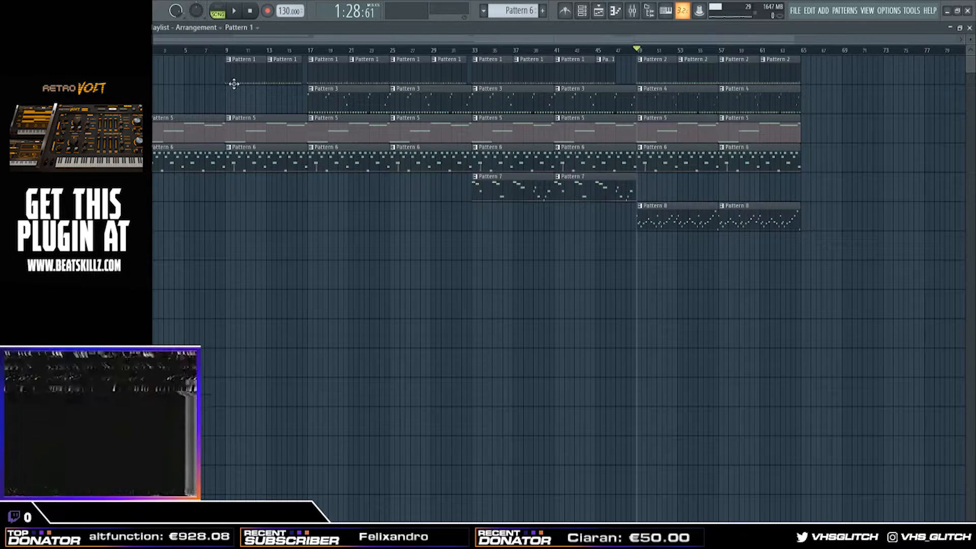
- Extend the last Pattern 4 clip about two bars past bar 65 and play the arrangement from the start
{"action": "key", "text": "space"}
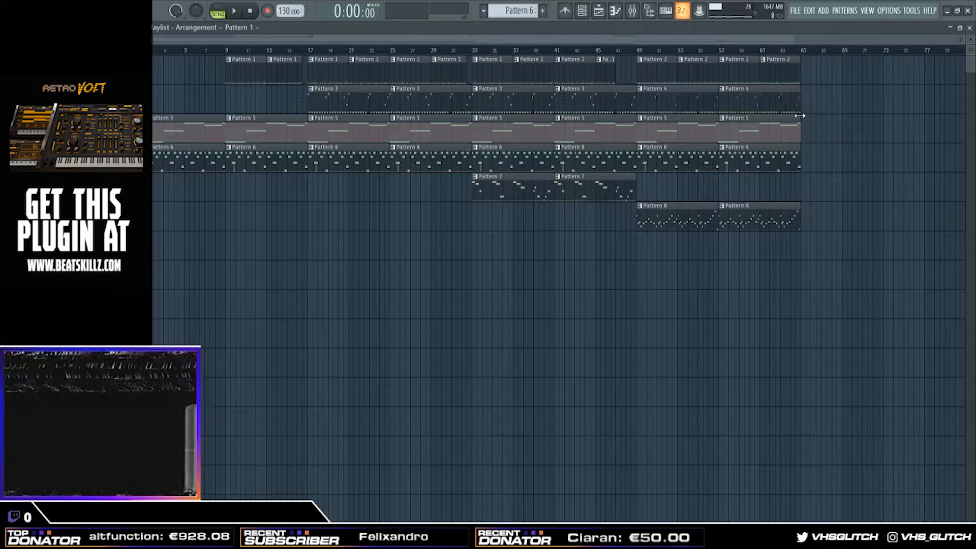
{"action": "left_click_drag", "start_coordinate": [800, 116], "coordinate": [821, 113]}
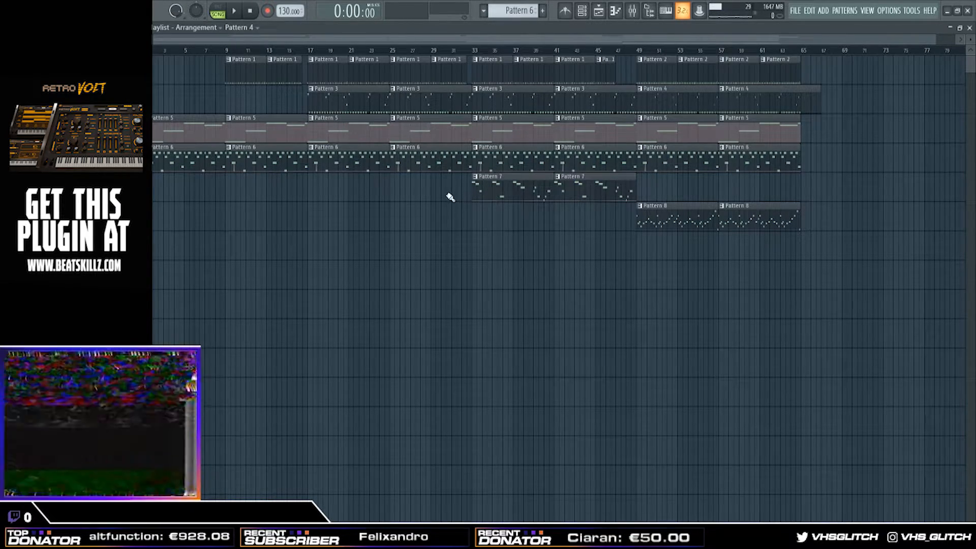
{"action": "key", "text": "space"}
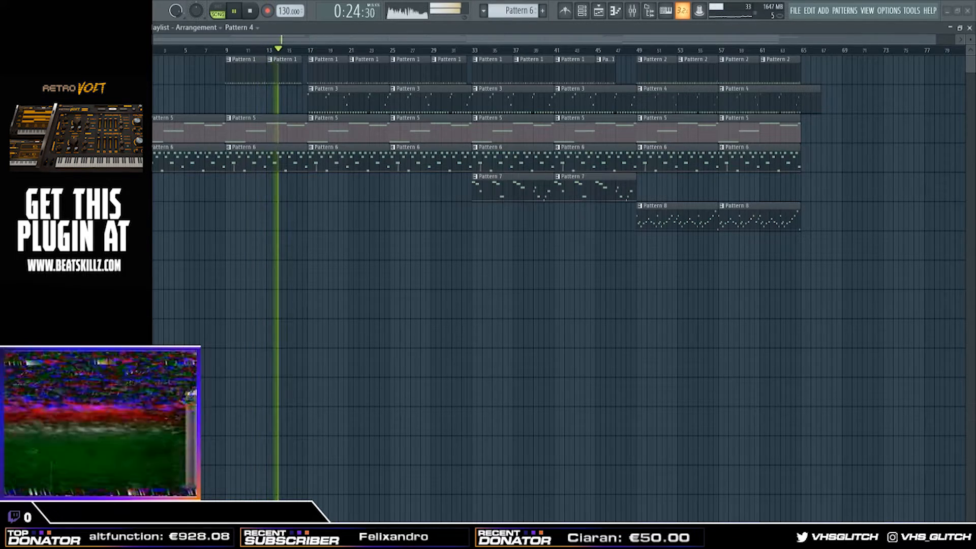
- In Fruity parametric EQ 2 for RetroVolt x64 #3, cut the lows with band 1 and highs with band 7, and slightly boost bands 5 and 6
{"action": "key", "text": "alt+Tab"}
{"action": "left_click_drag", "start_coordinate": [212, 77], "coordinate": [739, 339]}
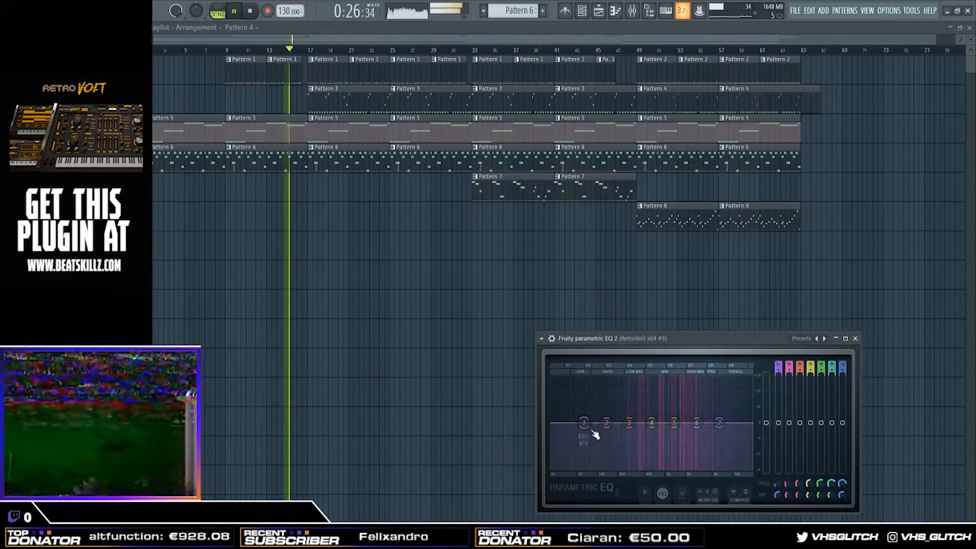
{"action": "left_click_drag", "start_coordinate": [585, 423], "coordinate": [619, 469]}
{"action": "left_click_drag", "start_coordinate": [697, 423], "coordinate": [709, 419]}
{"action": "left_click_drag", "start_coordinate": [619, 468], "coordinate": [619, 467]}
{"action": "left_click_drag", "start_coordinate": [626, 469], "coordinate": [623, 468]}
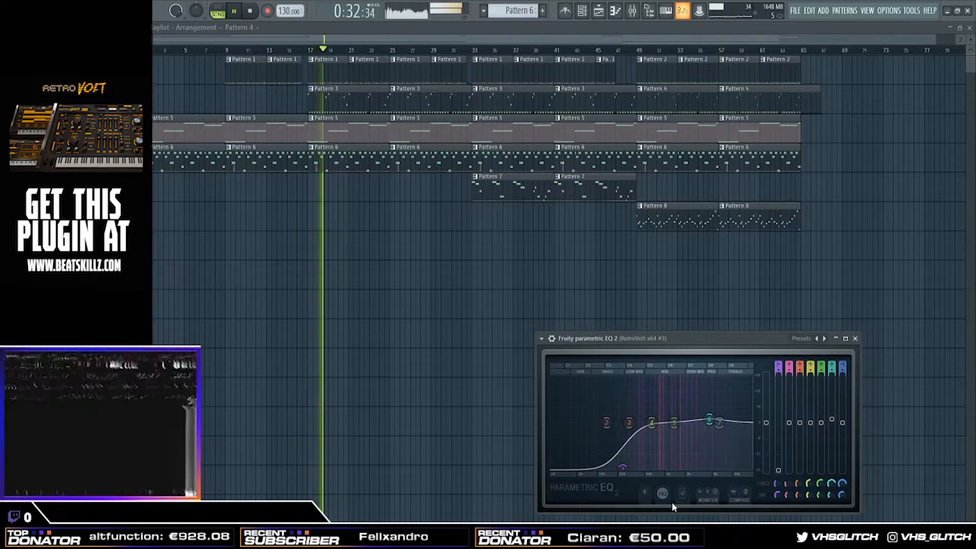
{"action": "scroll", "coordinate": [778, 365], "scroll_direction": "down", "scroll_amount": 2}
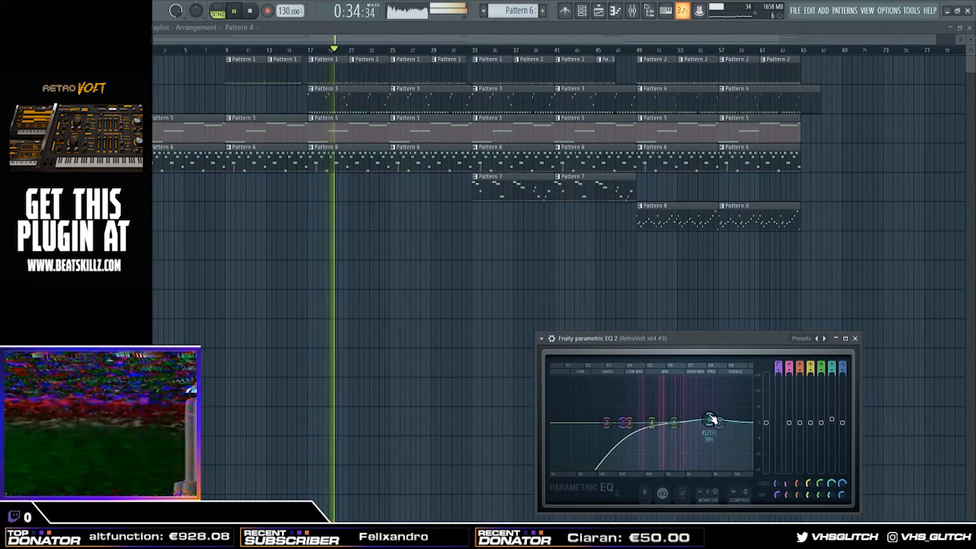
{"action": "left_click_drag", "start_coordinate": [711, 419], "coordinate": [675, 420]}
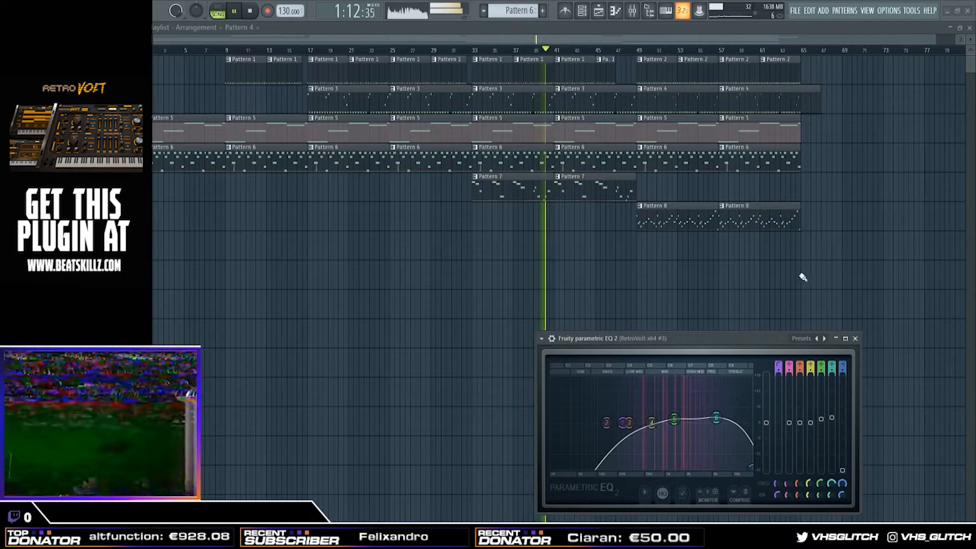
{"action": "left_click", "coordinate": [855, 338]}
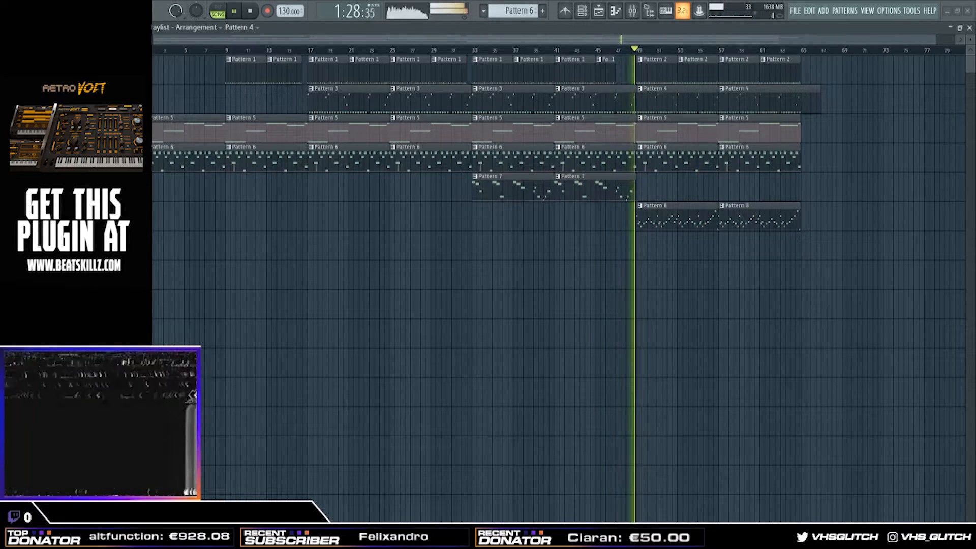
- Add the vybeReverse sample to Track 7 and align it so its swell peaks at bar 49
{"action": "key", "text": "alt+F8"}
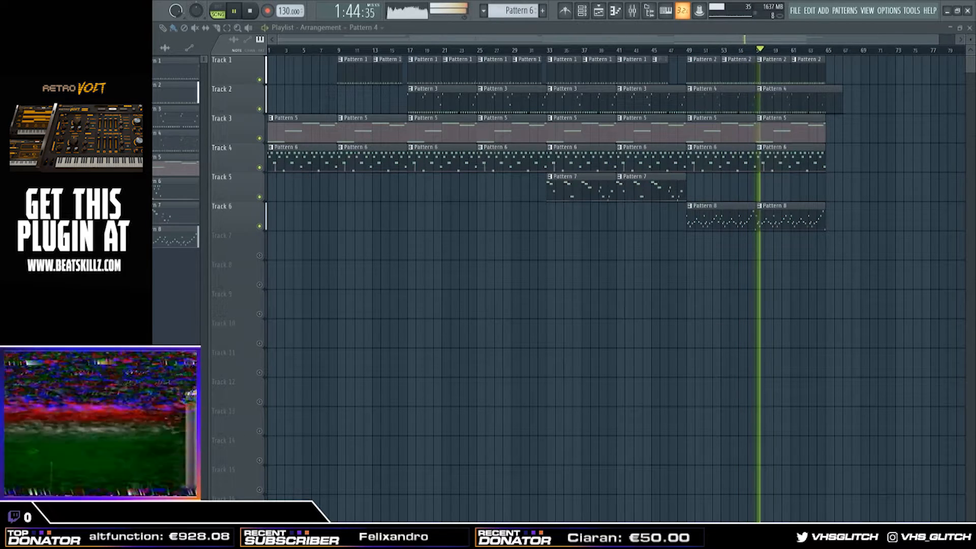
{"action": "left_click_drag", "start_coordinate": [627, 249], "coordinate": [550, 258]}
{"action": "scroll", "coordinate": [637, 254], "scroll_direction": "up", "scroll_amount": 3}
{"action": "scroll", "coordinate": [625, 255], "scroll_direction": "up", "scroll_amount": 3}
{"action": "scroll", "coordinate": [661, 252], "scroll_direction": "up", "scroll_amount": 4}
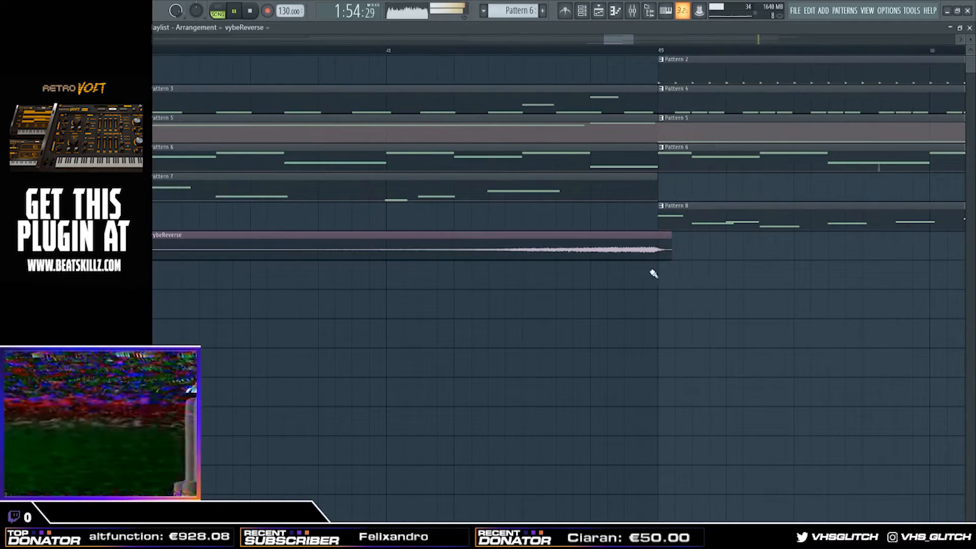
{"action": "scroll", "coordinate": [655, 269], "scroll_direction": "down", "scroll_amount": 8}
- Stop playback, replace the vybeReverse clip on Track 7 with the vybe809Cymbal2 sample and place it at the start of bar 49
{"action": "key", "text": "alt+F8"}
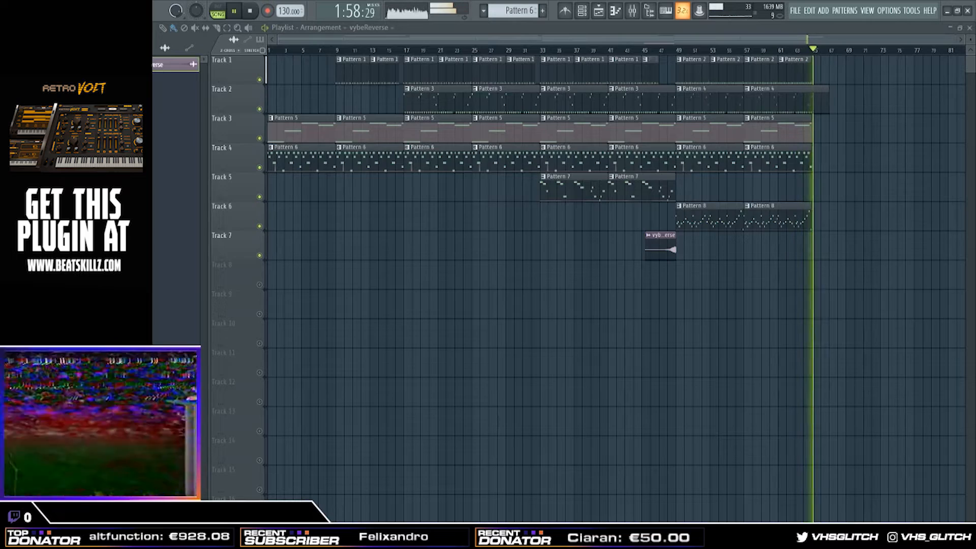
{"action": "key", "text": "space"}
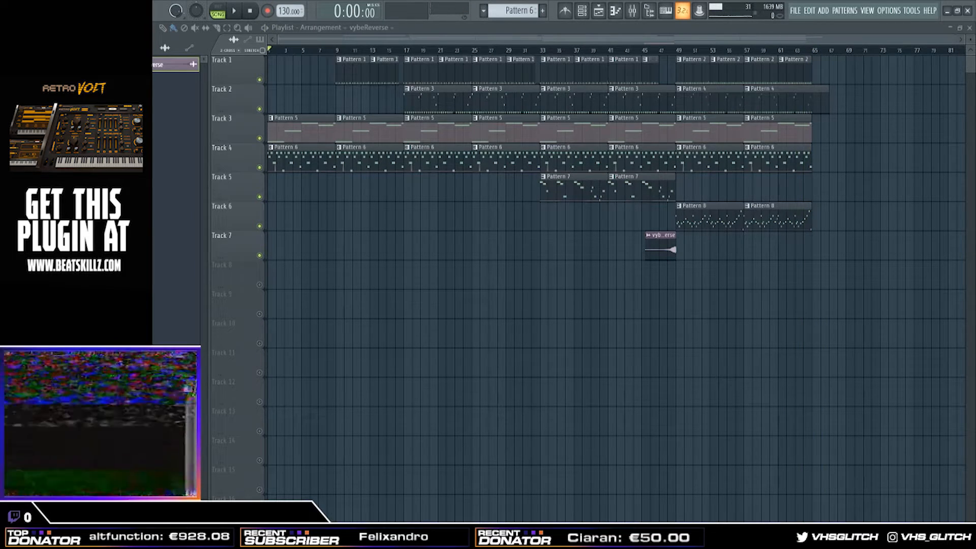
{"action": "key", "text": "alt+F8"}
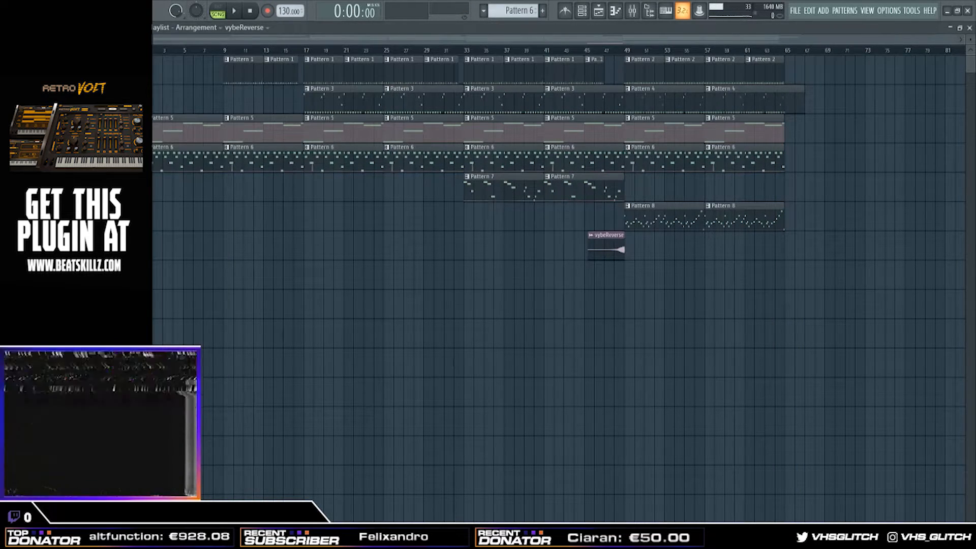
{"action": "key", "text": "alt+F8"}
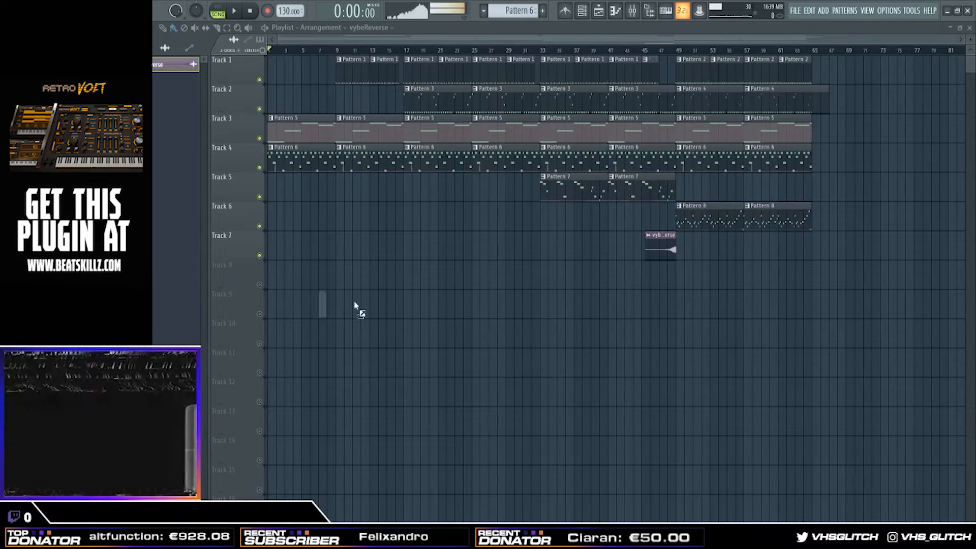
{"action": "left_click_drag", "start_coordinate": [354, 305], "coordinate": [628, 253]}
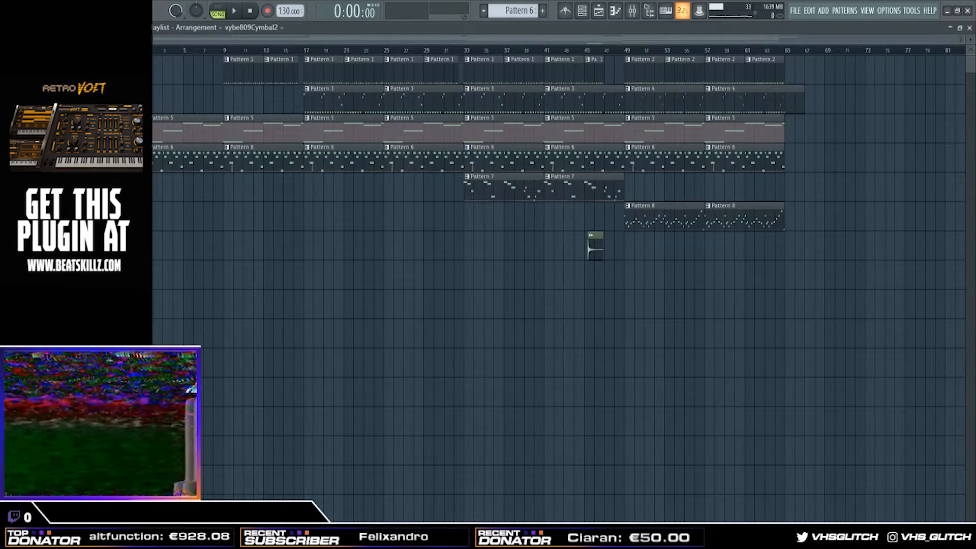
{"action": "key", "text": "alt+F8"}
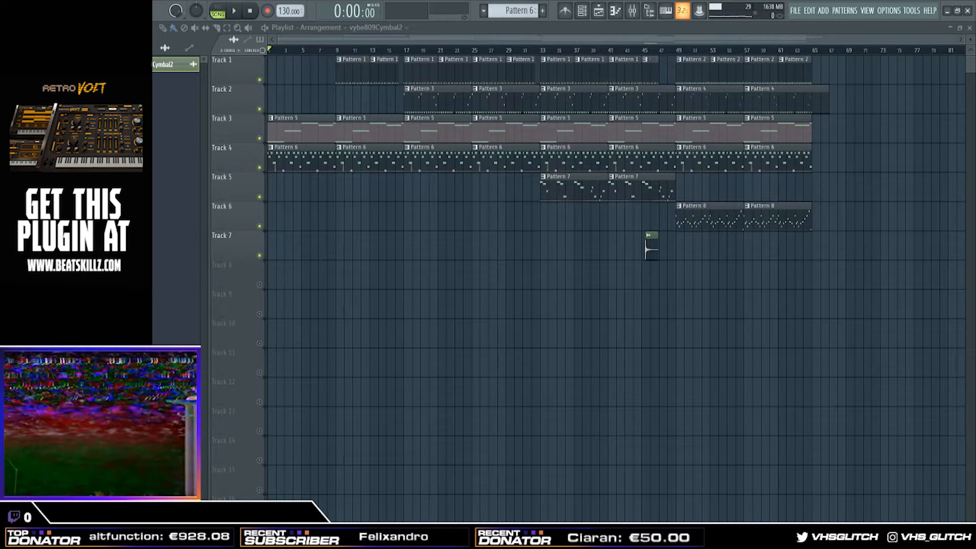
{"action": "key", "text": "alt+F8"}
{"action": "left_click_drag", "start_coordinate": [593, 256], "coordinate": [628, 254]}
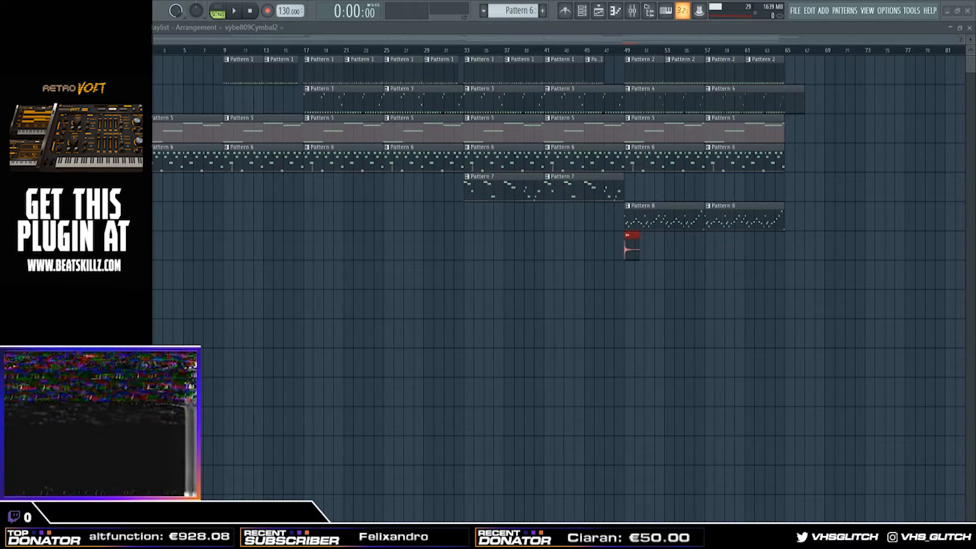
- Show the RetroVolt x64 instrument with the Alpha Bass preset, look at its preset browser and main controls, and reposition its window
{"action": "key", "text": "alt+Tab"}
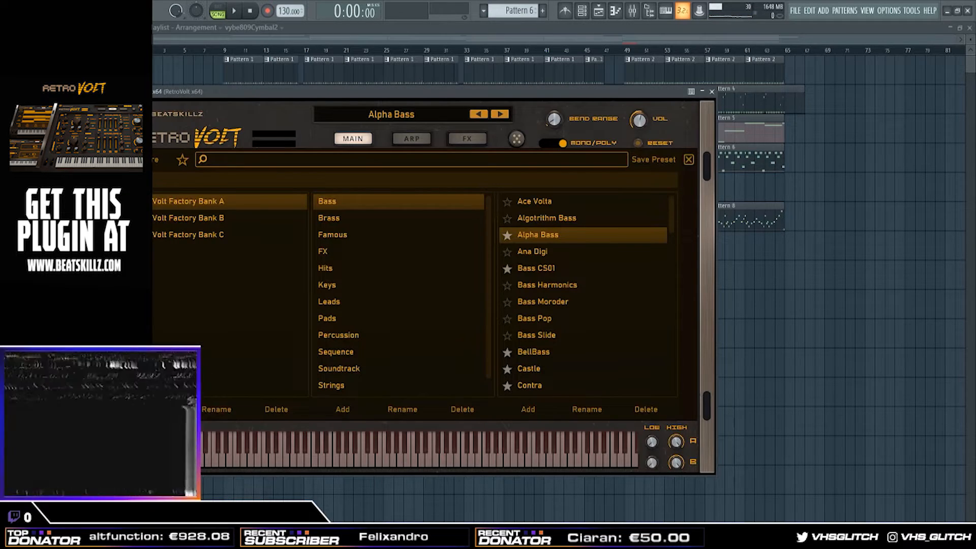
{"action": "left_click", "coordinate": [688, 159]}
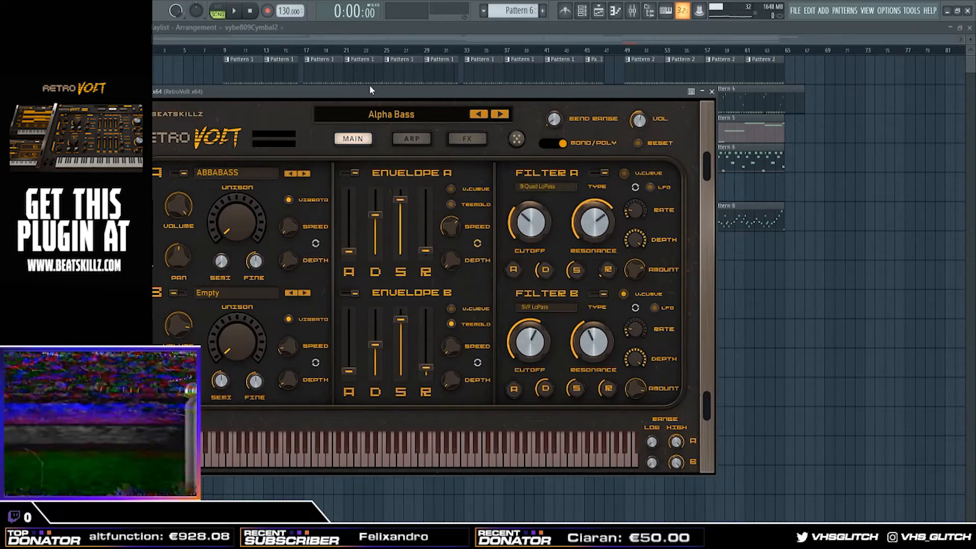
{"action": "left_click_drag", "start_coordinate": [368, 87], "coordinate": [460, 109]}
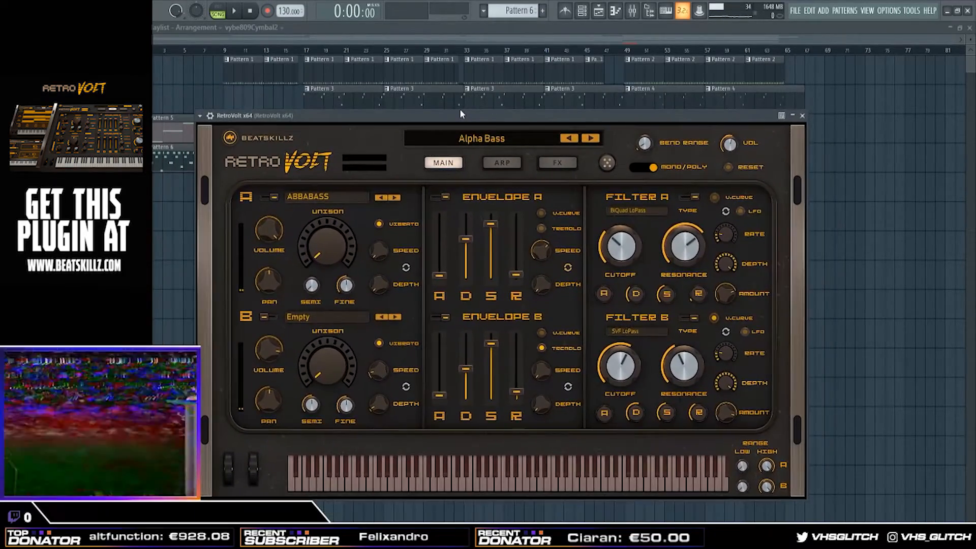
{"action": "left_click", "coordinate": [493, 138]}
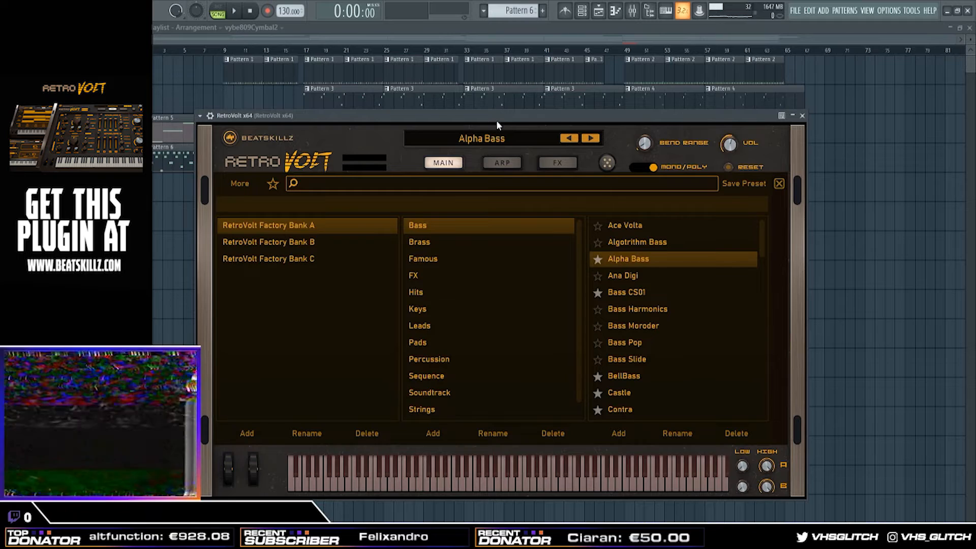
{"action": "left_click", "coordinate": [779, 183]}
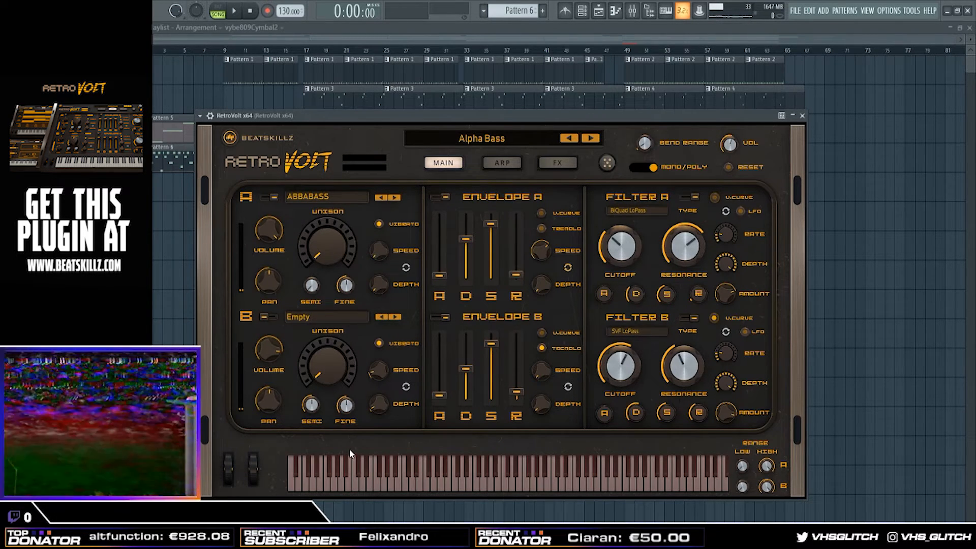
{"action": "left_click_drag", "start_coordinate": [542, 123], "coordinate": [586, 120]}
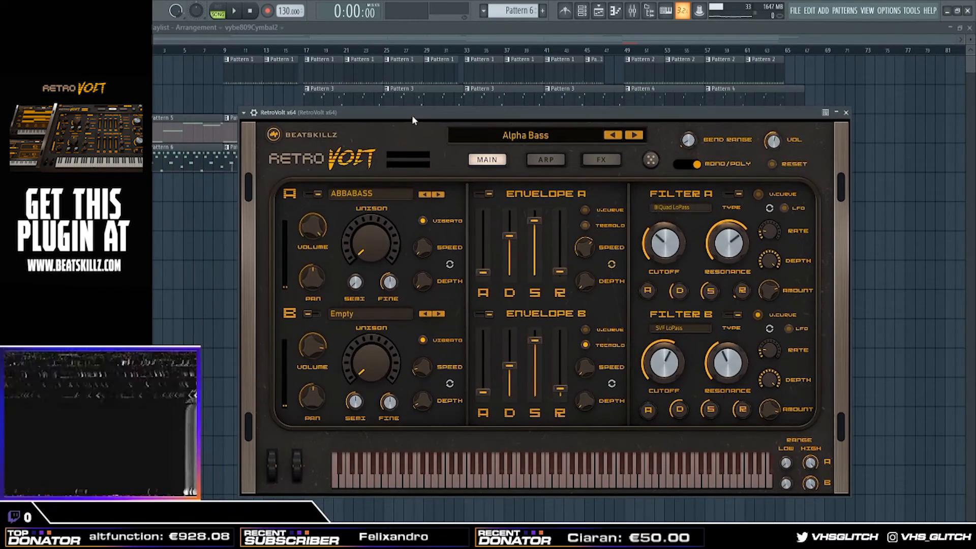
{"action": "mouse_move", "coordinate": [413, 117]}
{"action": "left_mouse_down"}
{"action": "mouse_move", "coordinate": [407, 98]}
{"action": "mouse_move", "coordinate": [401, 105]}
{"action": "mouse_move", "coordinate": [409, 105]}
{"action": "left_mouse_up"}
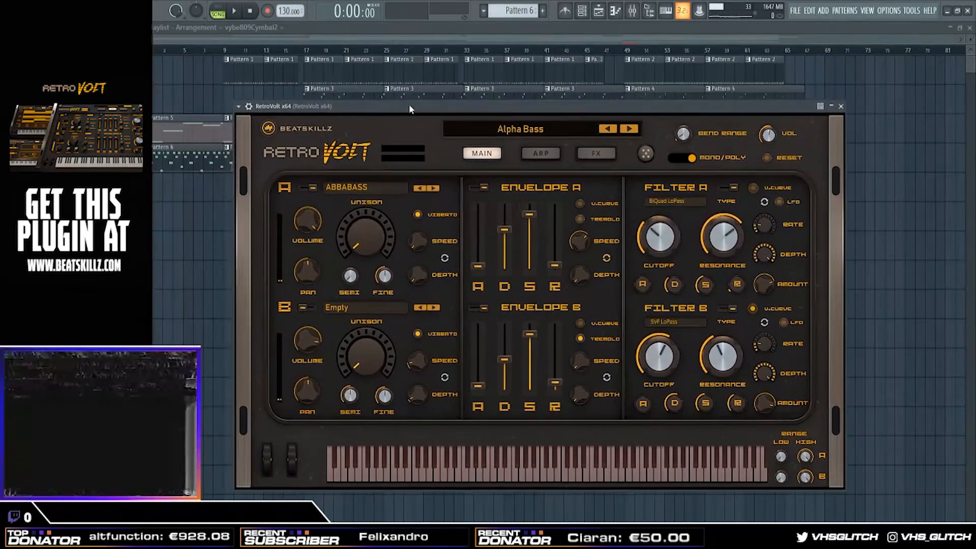